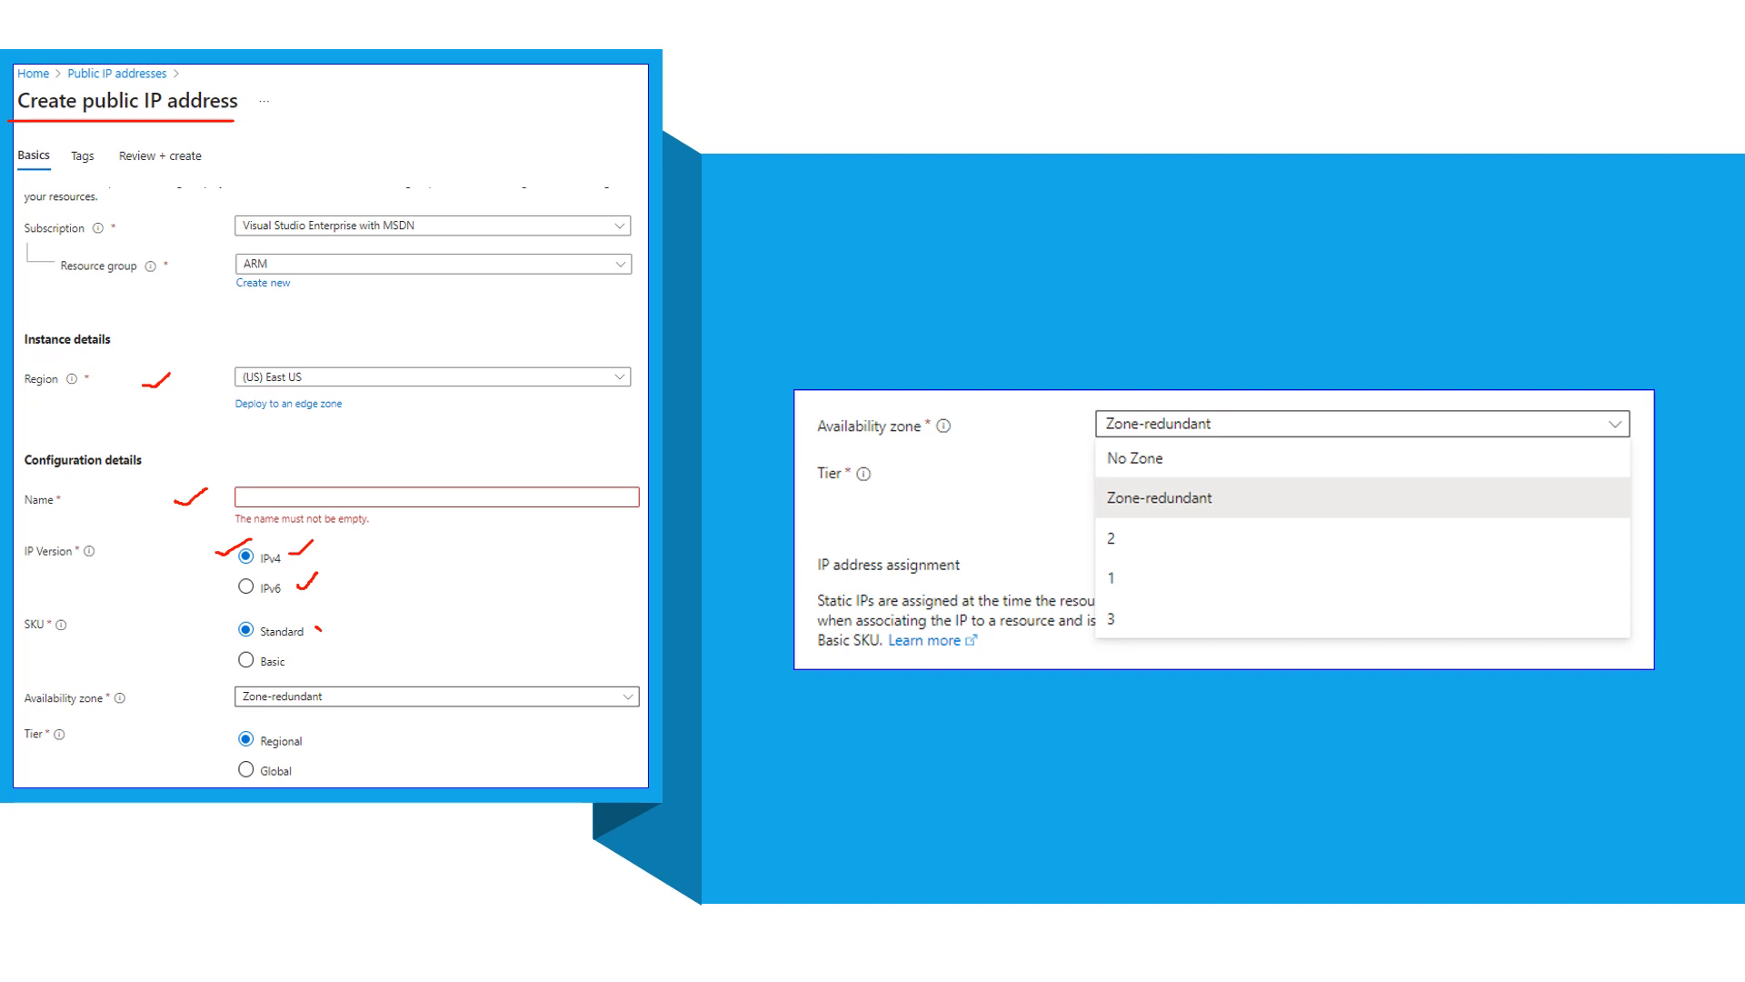
pyautogui.moveTo(319, 629); pyautogui.dragTo(366, 610)
pyautogui.moveTo(226, 680); pyautogui.dragTo(208, 698)
pyautogui.moveTo(1245, 447)
pyautogui.mouseDown()
pyautogui.moveTo(1285, 458)
pyautogui.moveTo(1290, 610)
pyautogui.moveTo(1266, 631)
pyautogui.mouseUp()
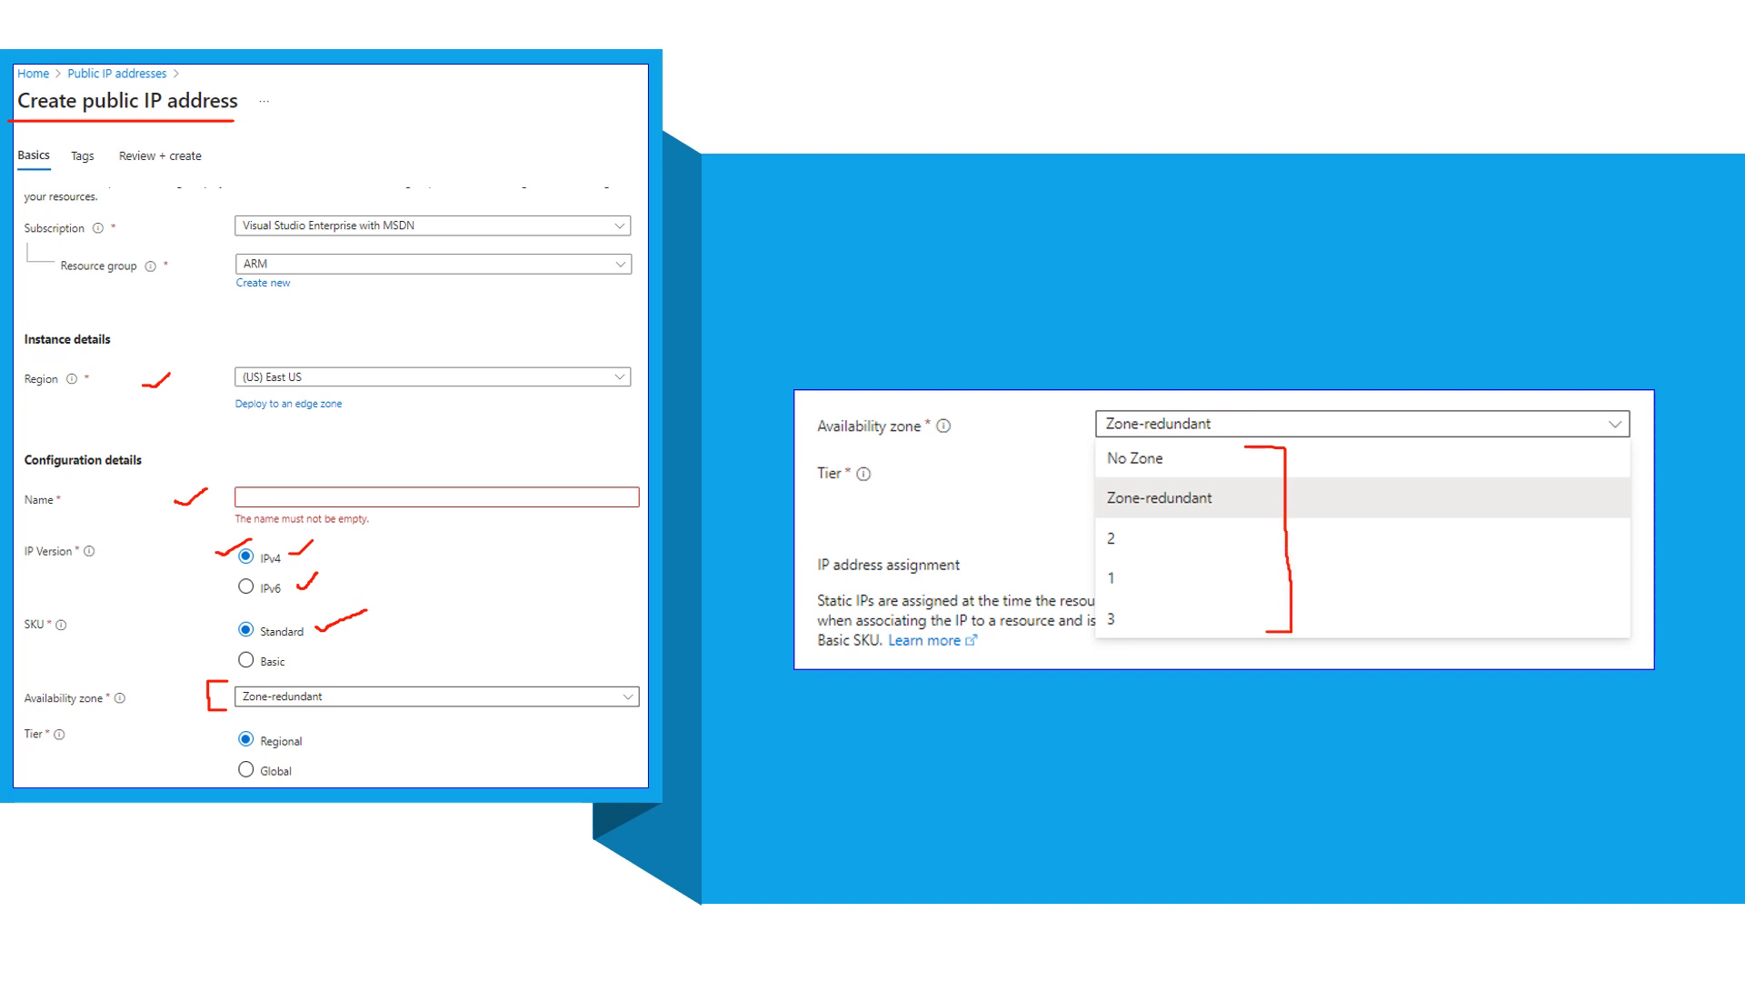
pyautogui.moveTo(1076, 459)
pyautogui.mouseDown()
pyautogui.moveTo(1093, 450)
pyautogui.moveTo(1118, 485)
pyautogui.moveTo(1094, 532)
pyautogui.mouseUp()
pyautogui.moveTo(1227, 488)
pyautogui.mouseDown()
pyautogui.moveTo(1251, 488)
pyautogui.moveTo(1249, 512)
pyautogui.moveTo(1225, 513)
pyautogui.mouseUp()
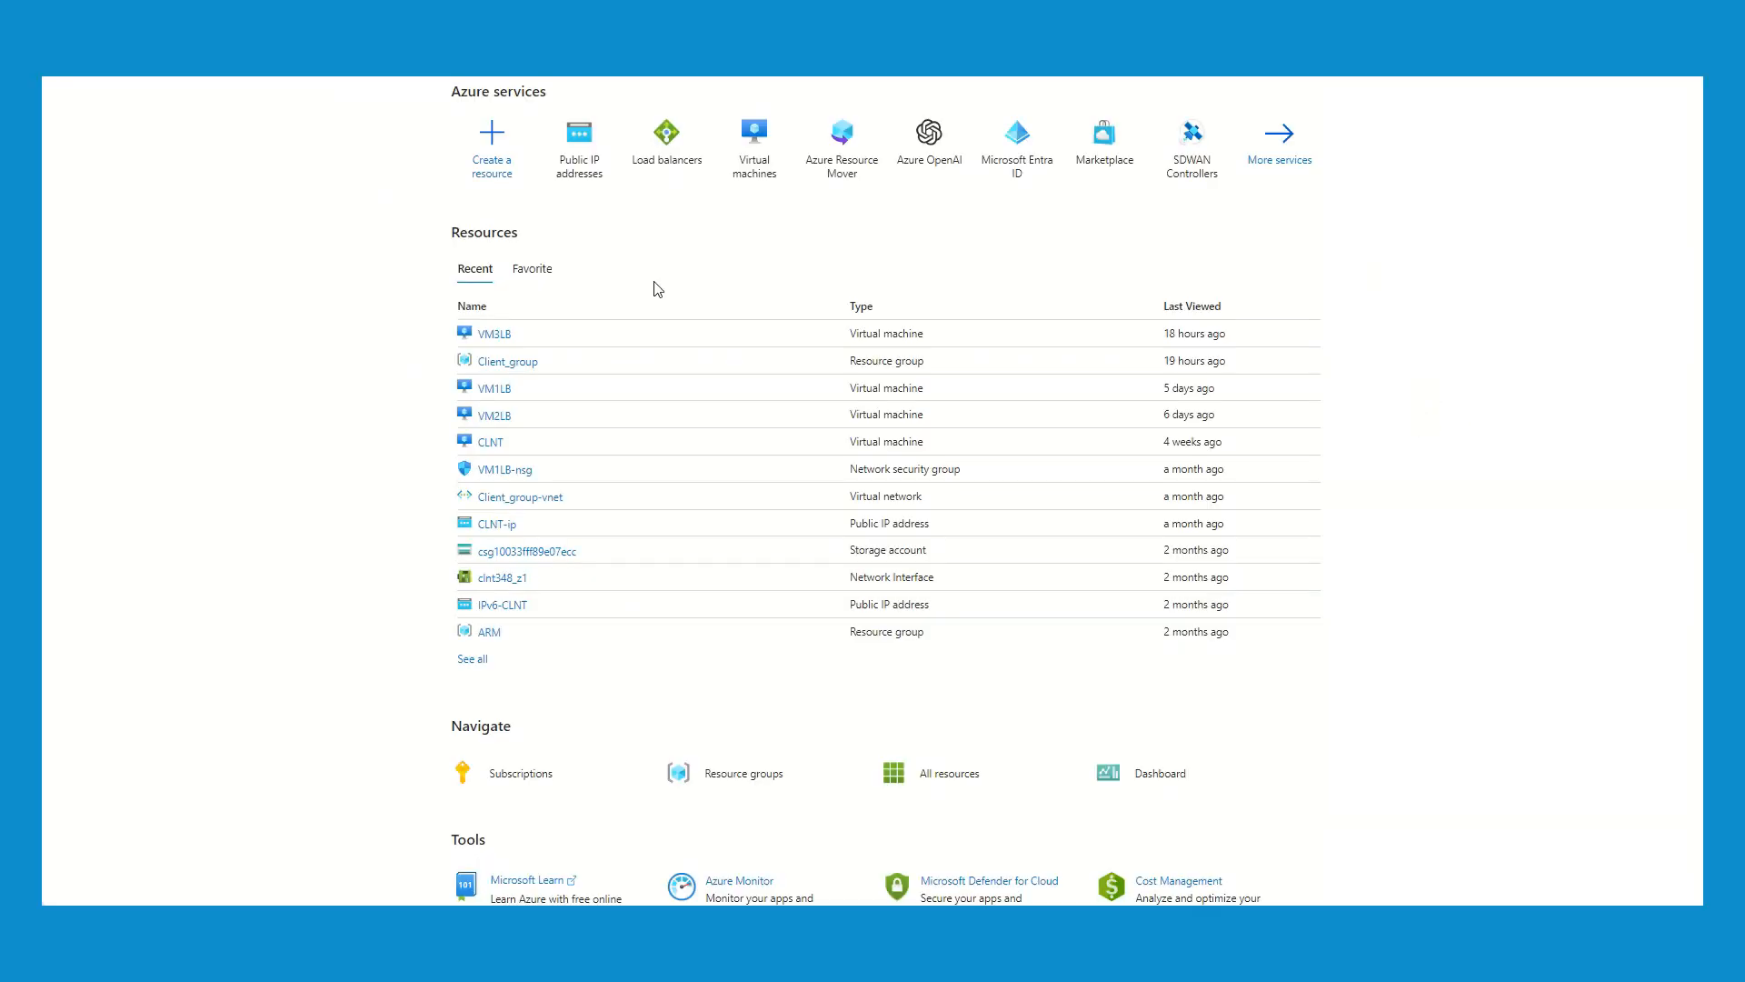
# - Open the form for creating a public IP address and examine its availability zone choices, SKU, tier and assignment settings
pyautogui.click(580, 168)
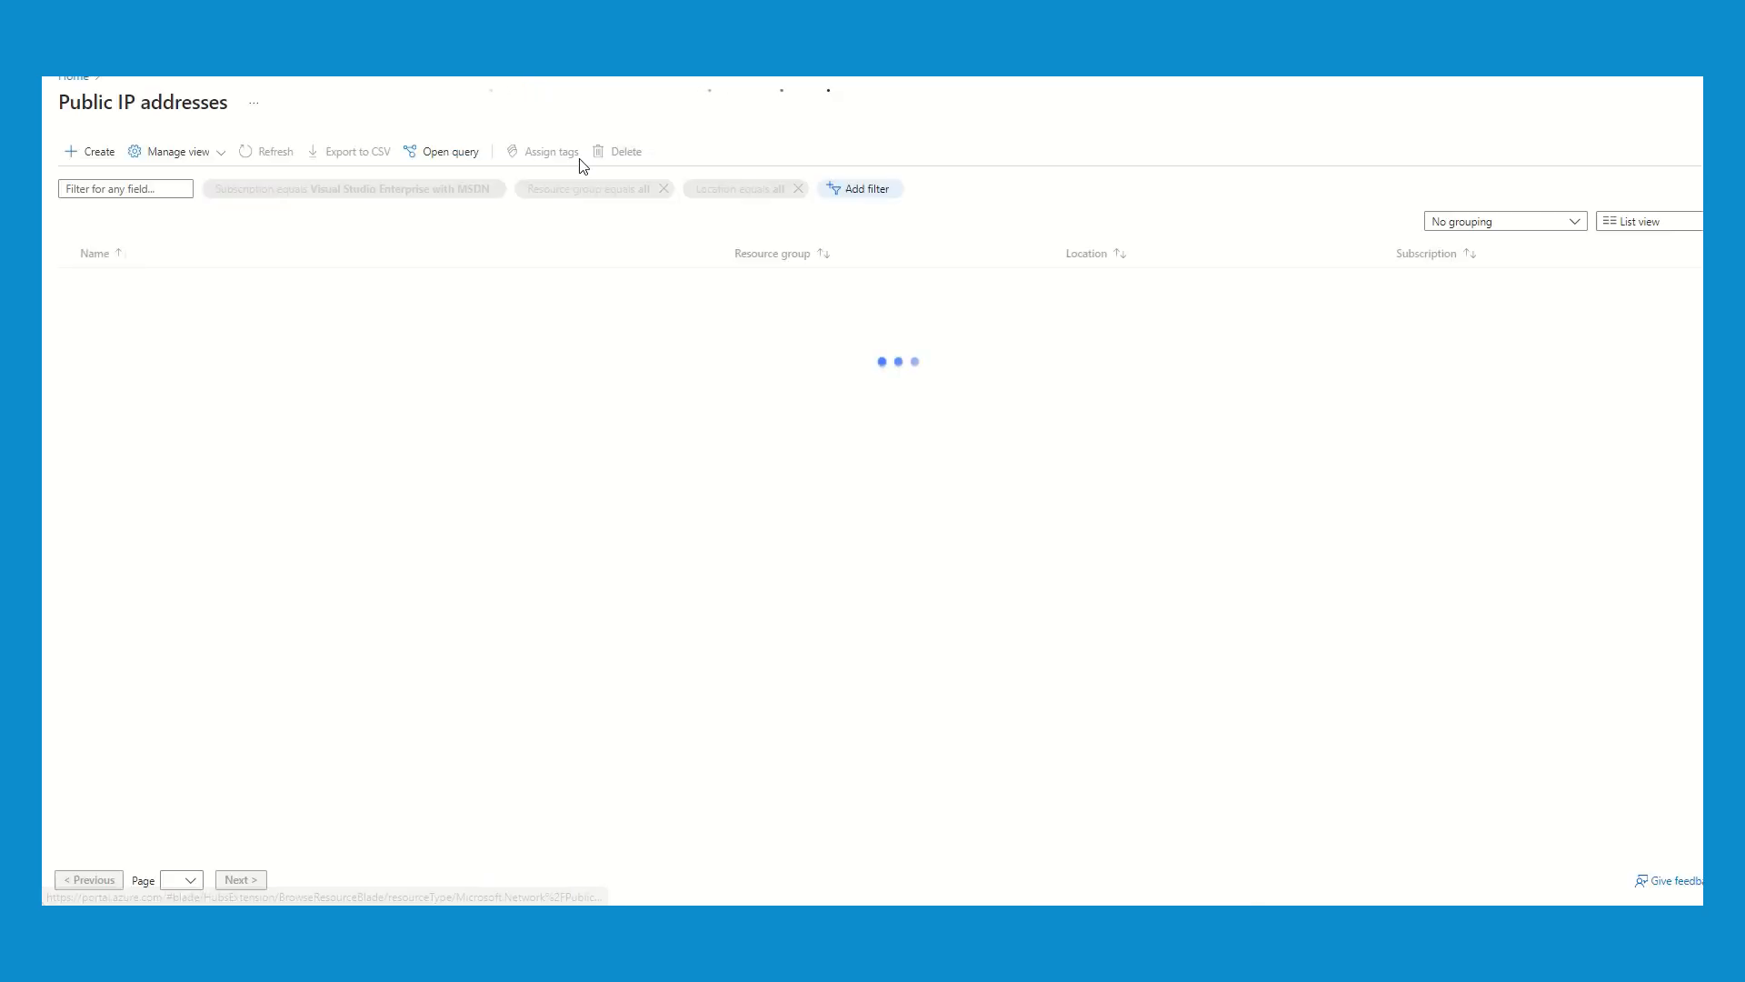
pyautogui.click(82, 164)
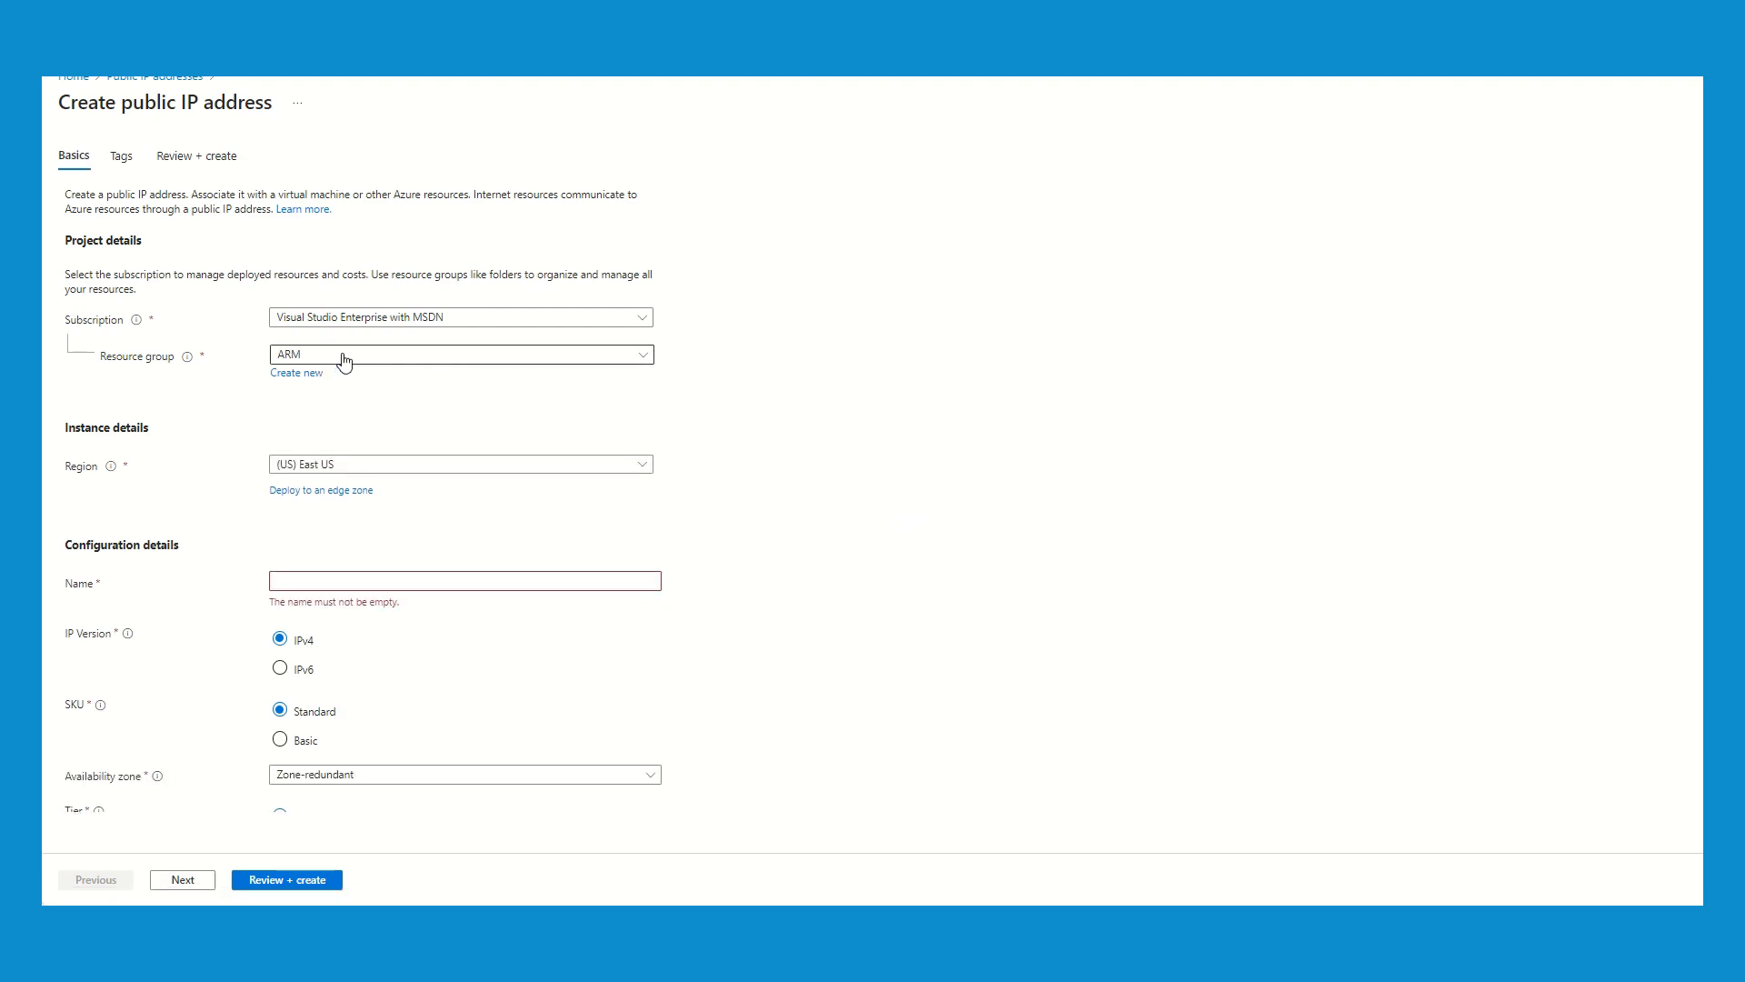
pyautogui.scroll(-1, 417, 546)
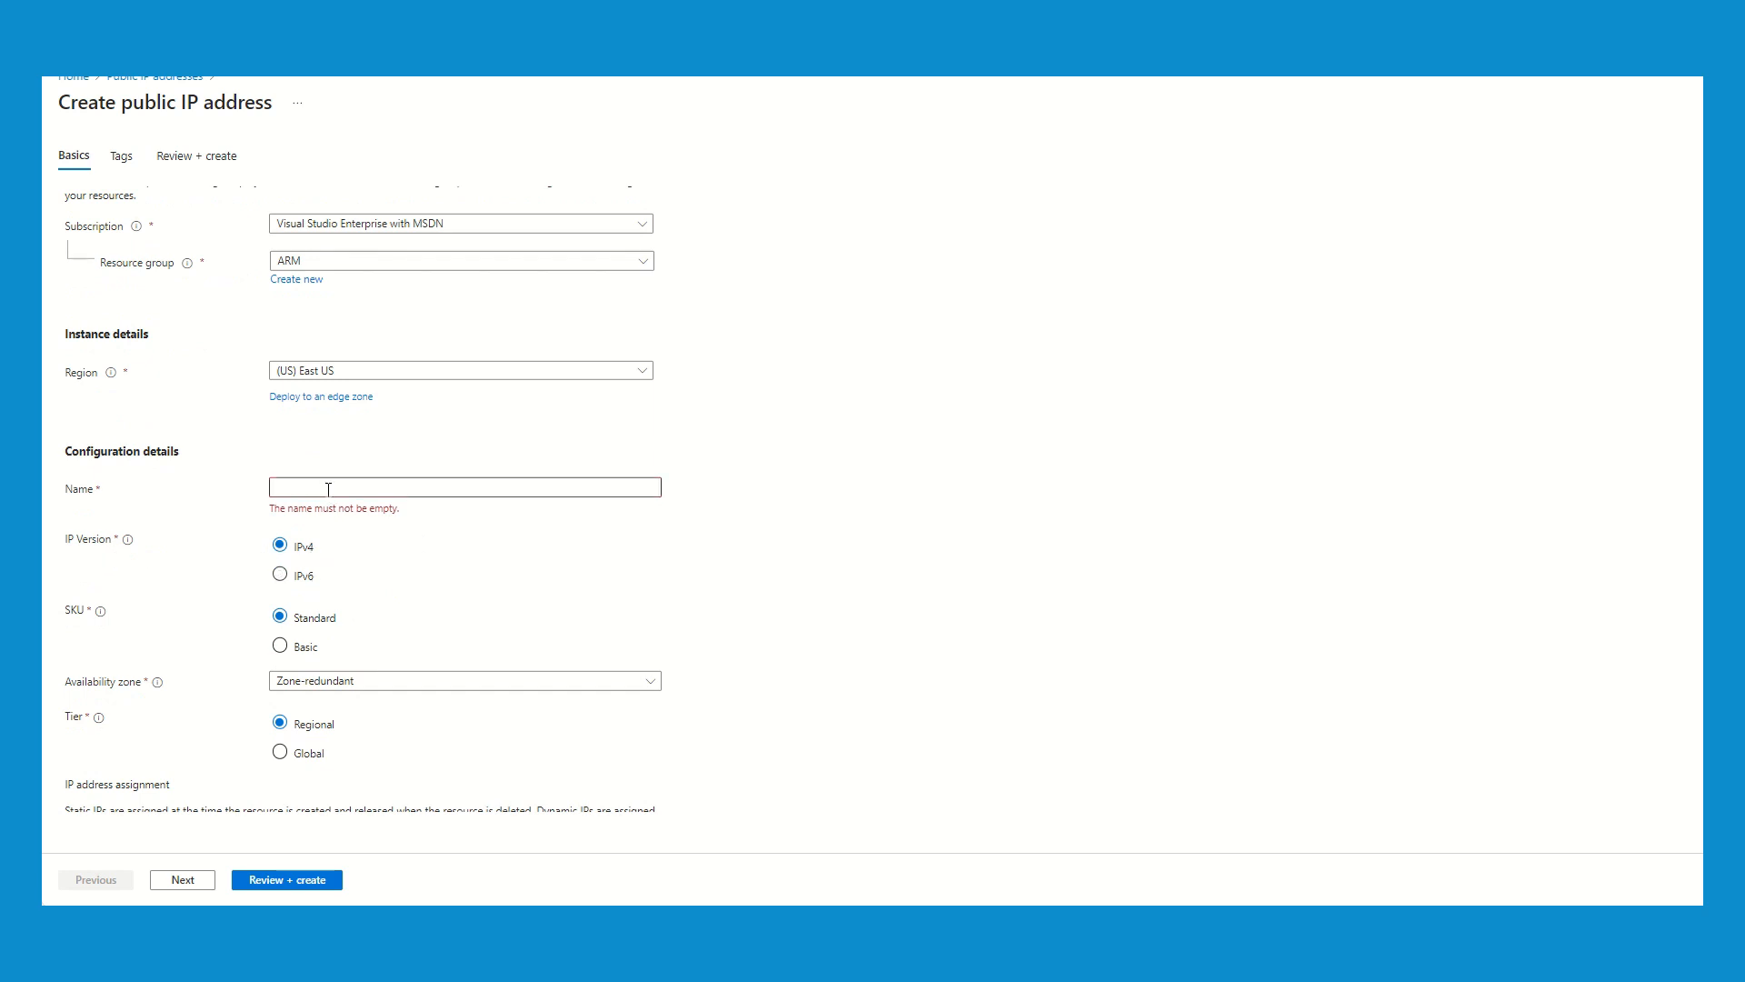
pyautogui.scroll(-2, 404, 598)
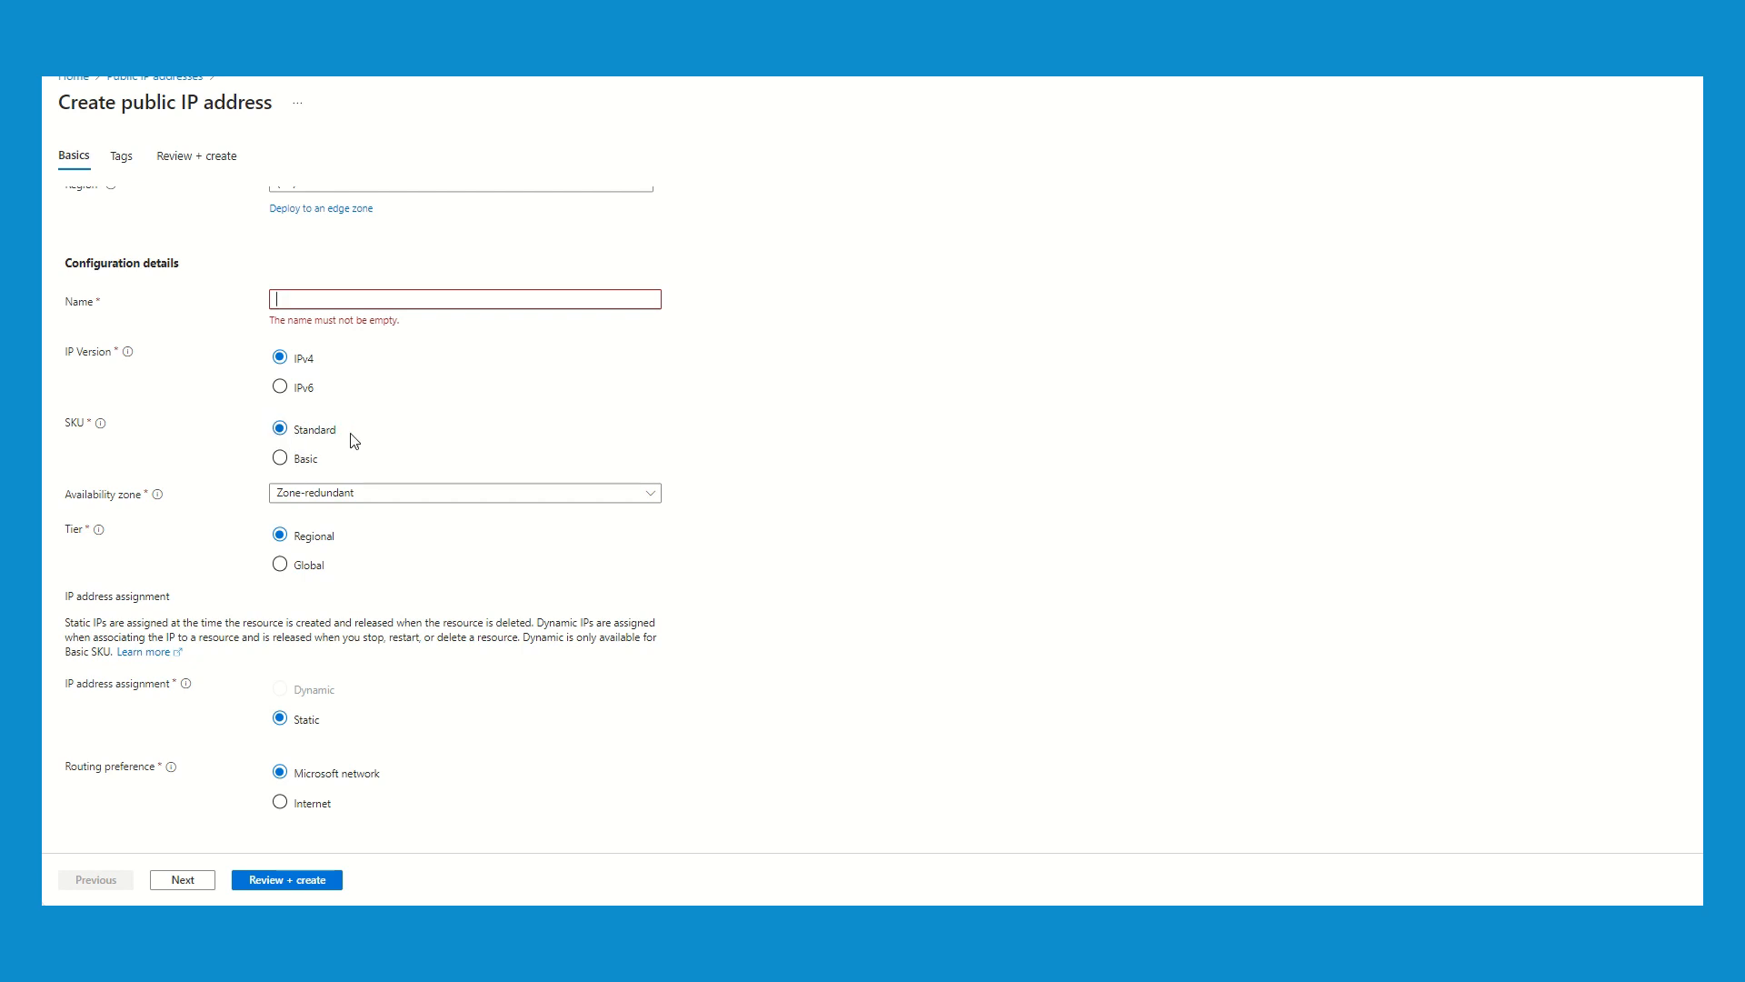
pyautogui.click(345, 497)
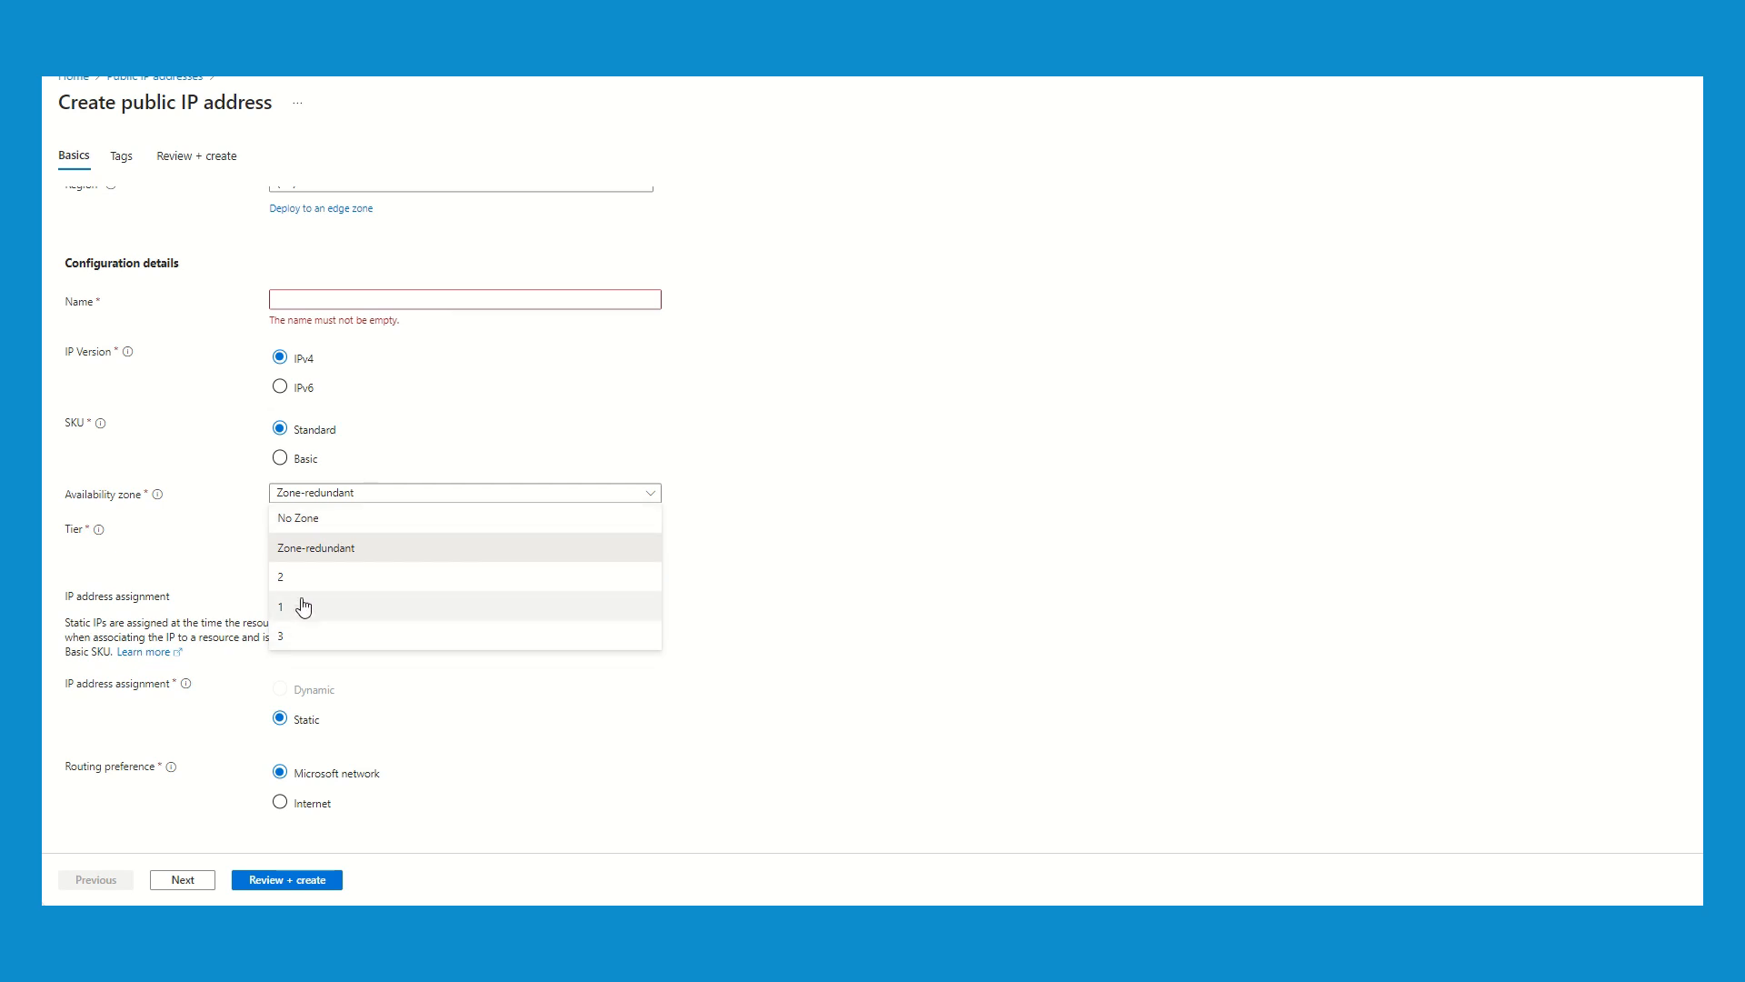
pyautogui.click(783, 643)
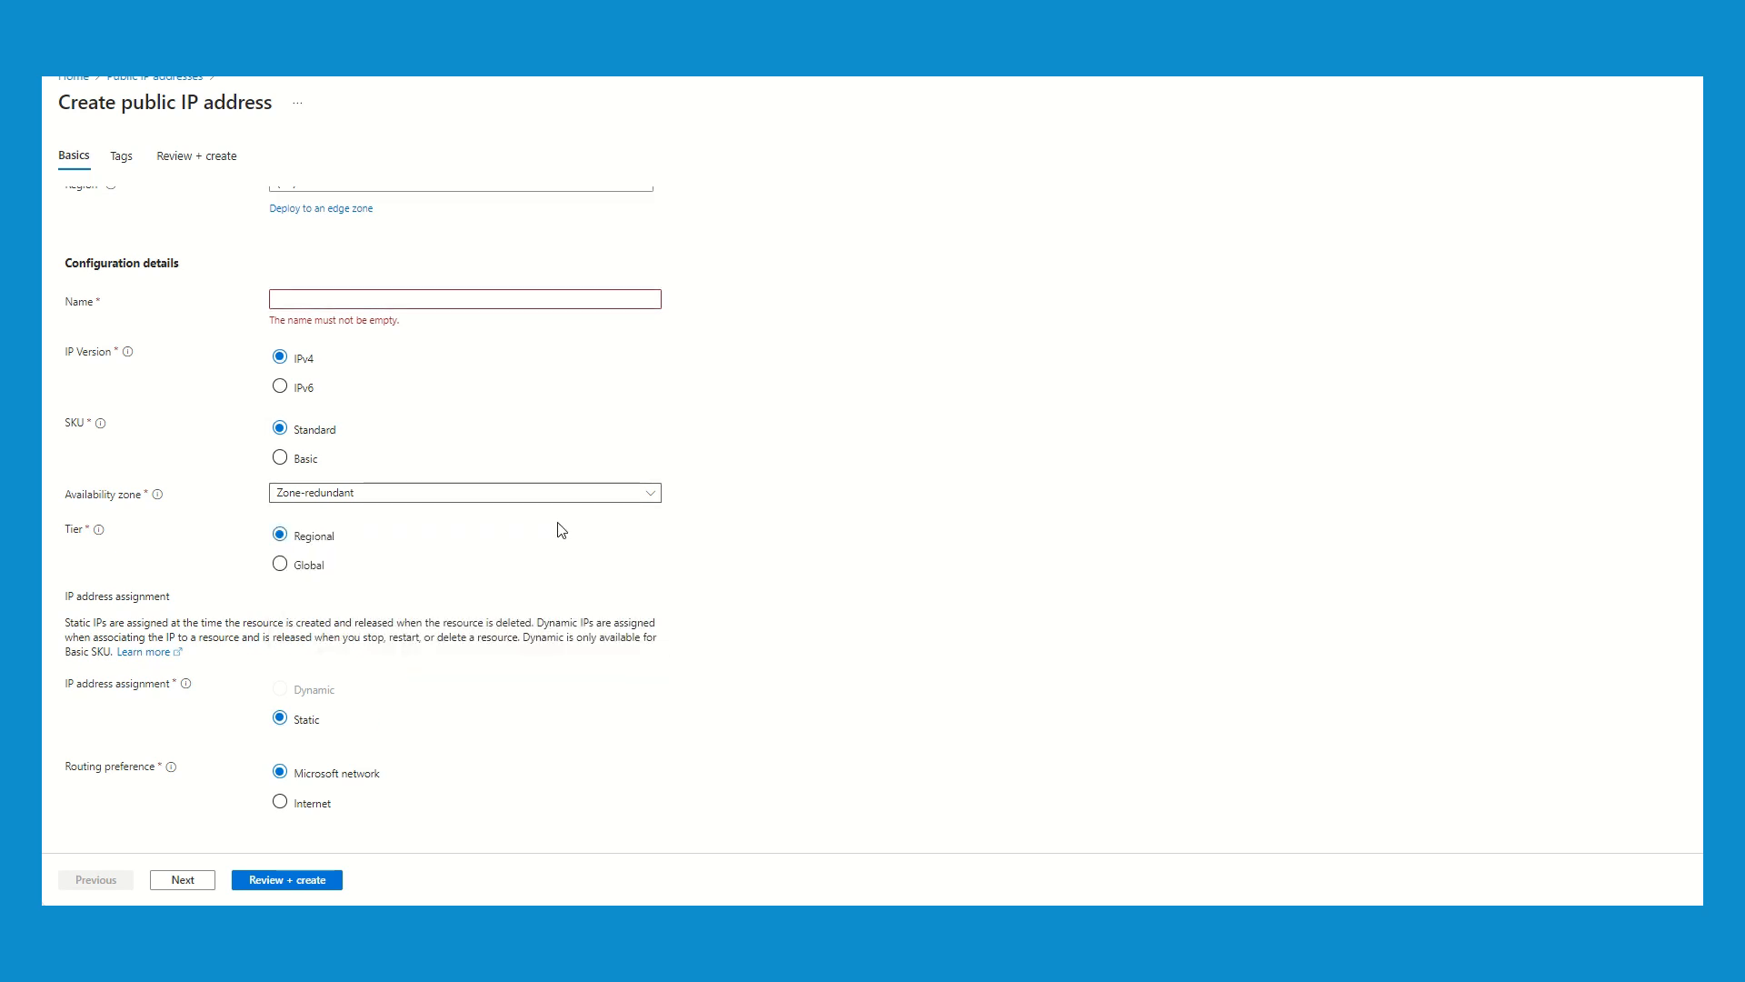
pyautogui.scroll(-2, 559, 527)
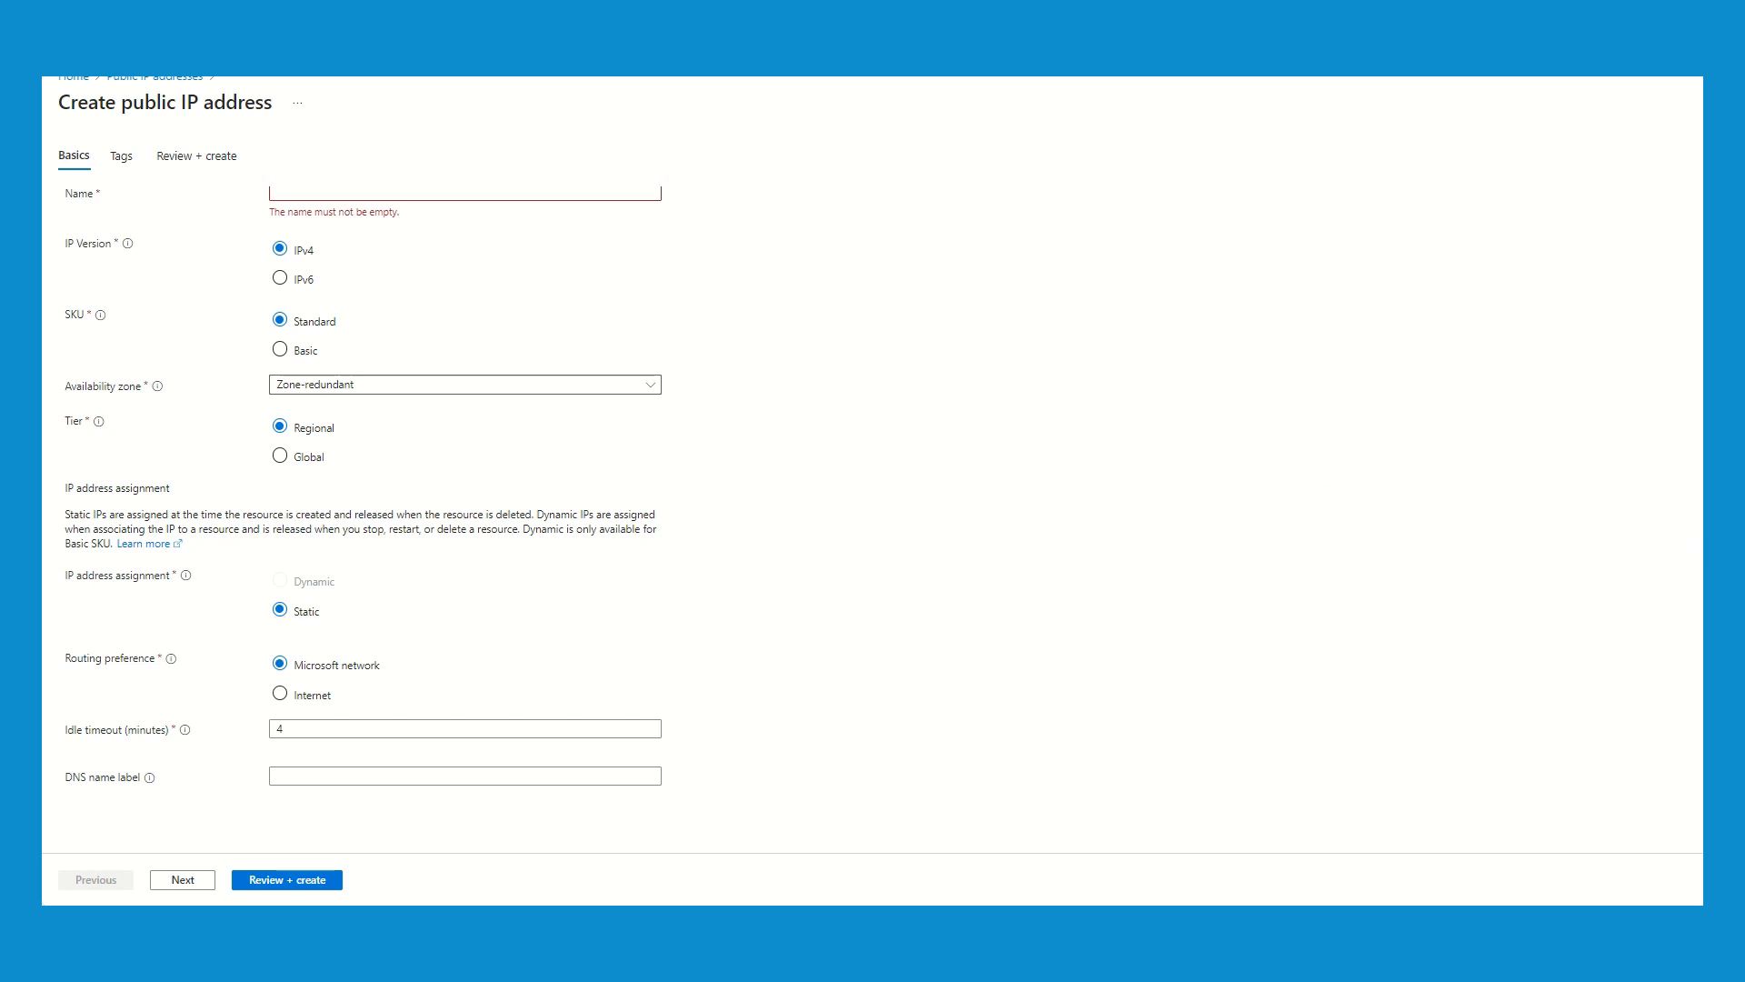
pyautogui.scroll(1, 1656, 538)
pyautogui.scroll(5, 1655, 538)
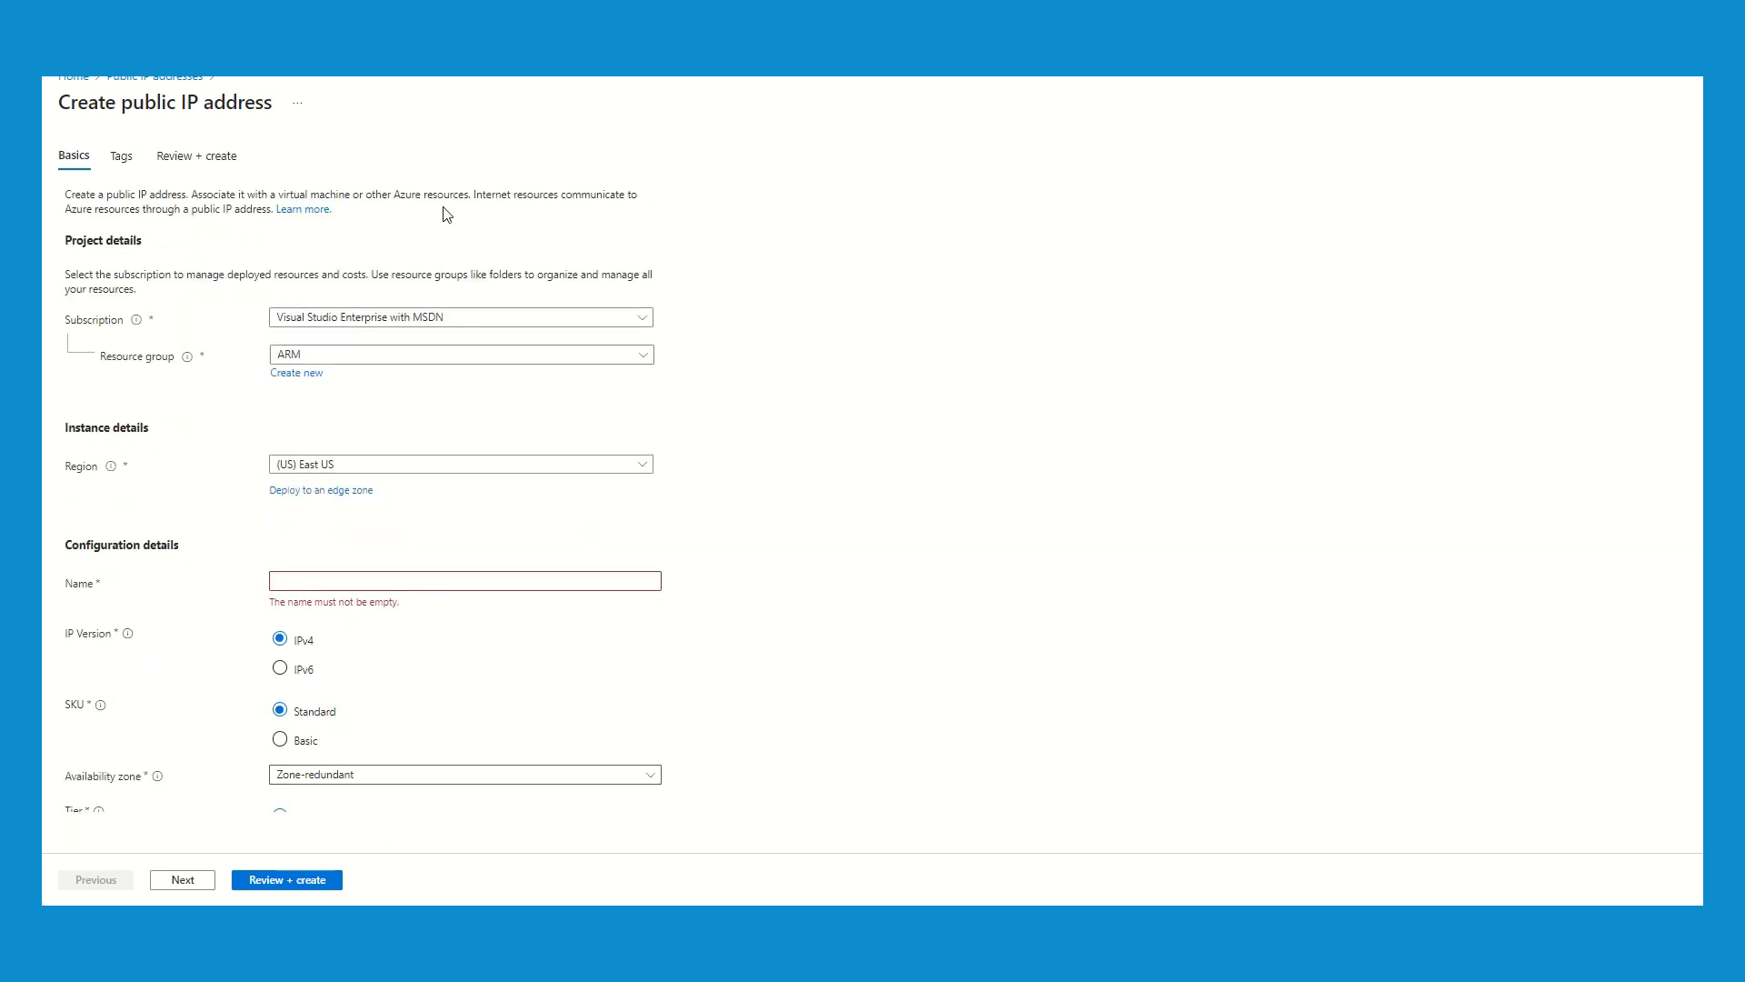
# - Check the availability zone of each of the virtual machines VM1LB, VM2LB and VM3LB
pyautogui.click(80, 82)
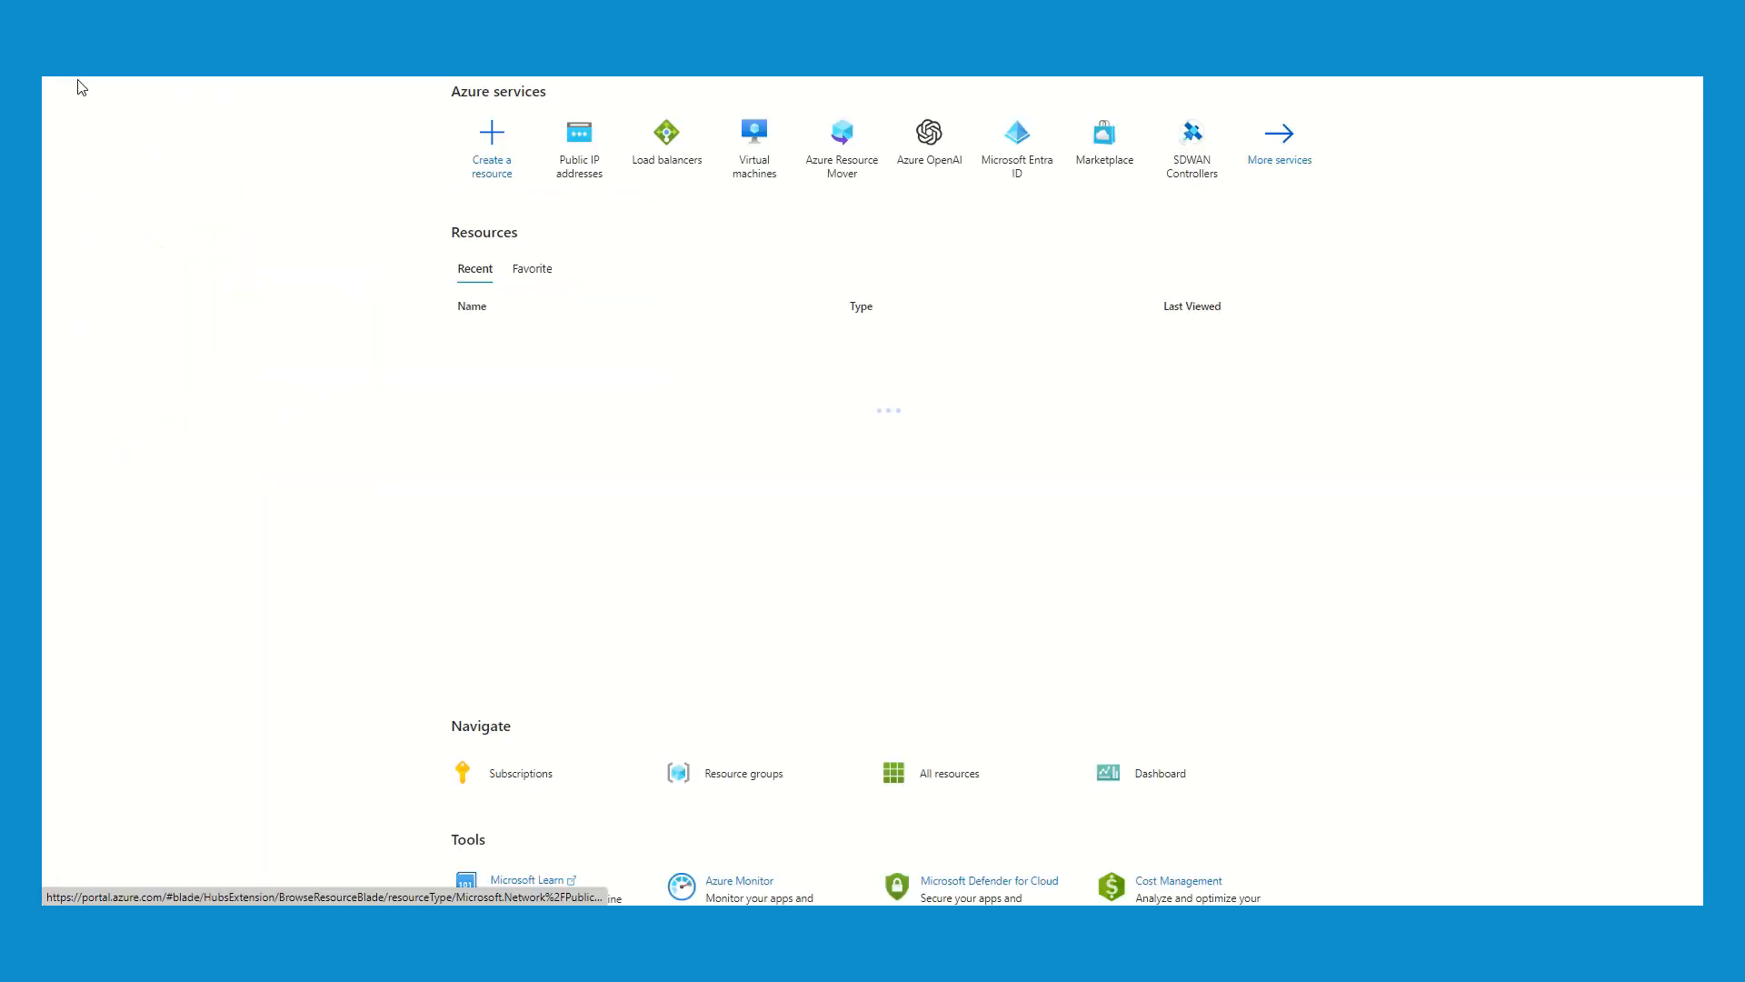
pyautogui.click(755, 179)
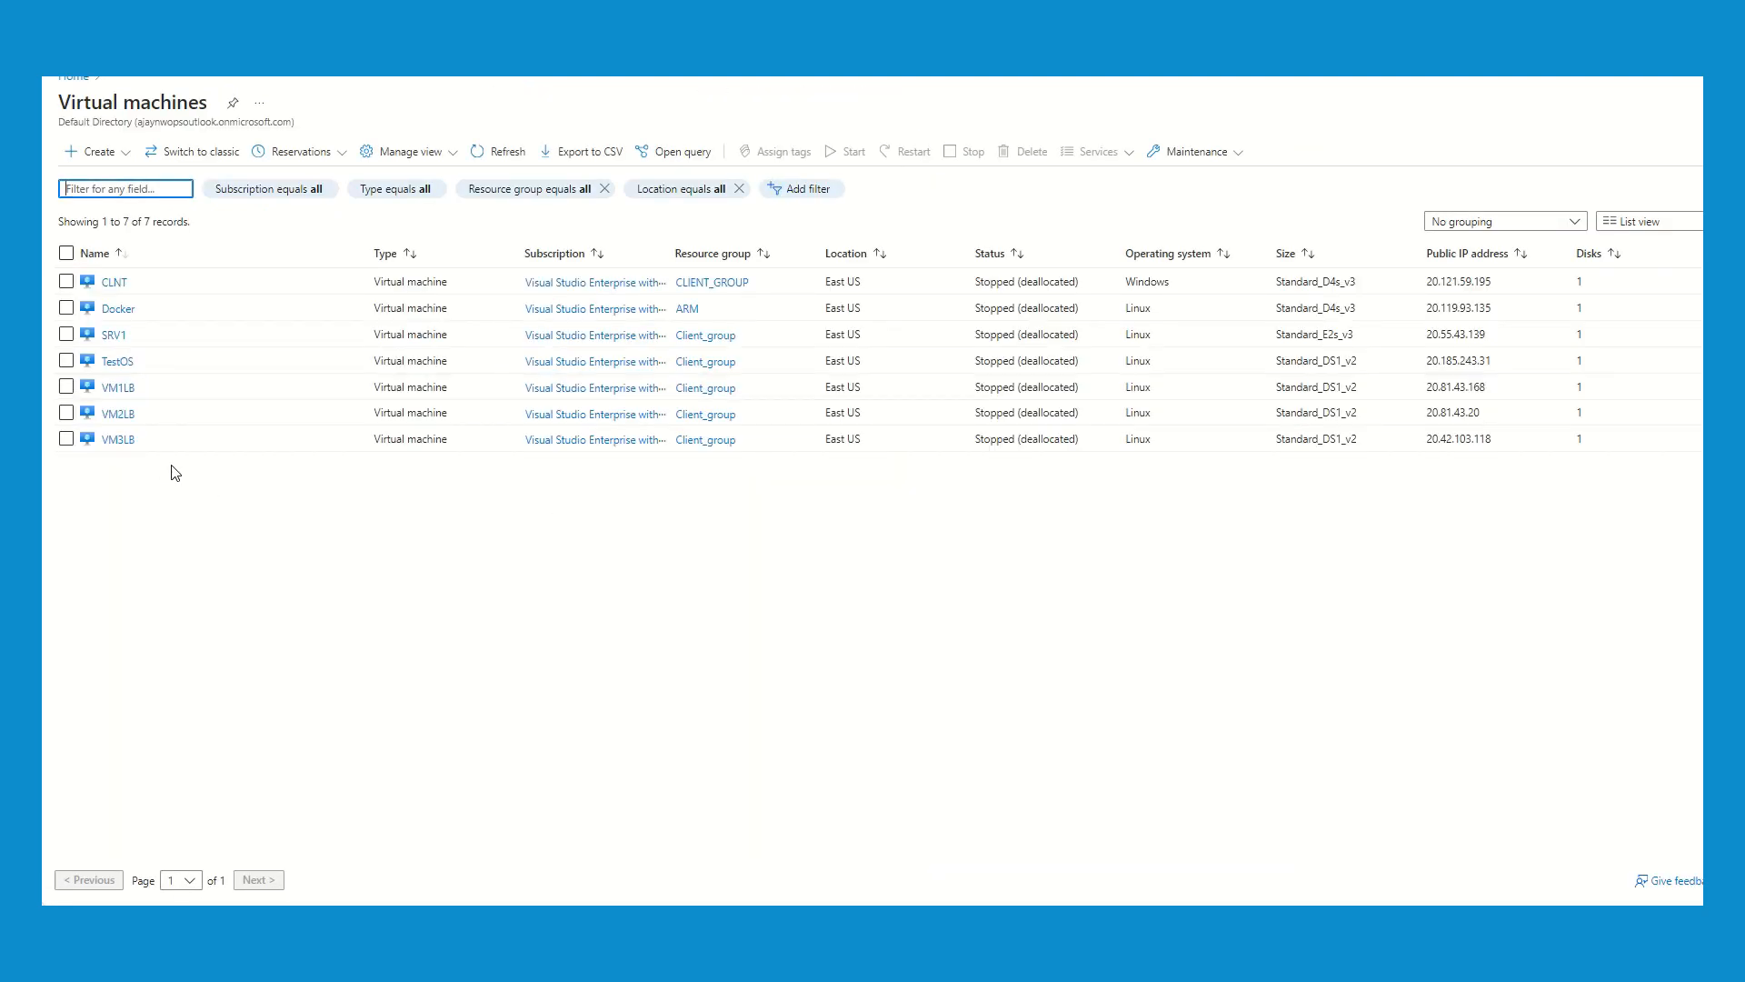
pyautogui.click(119, 388)
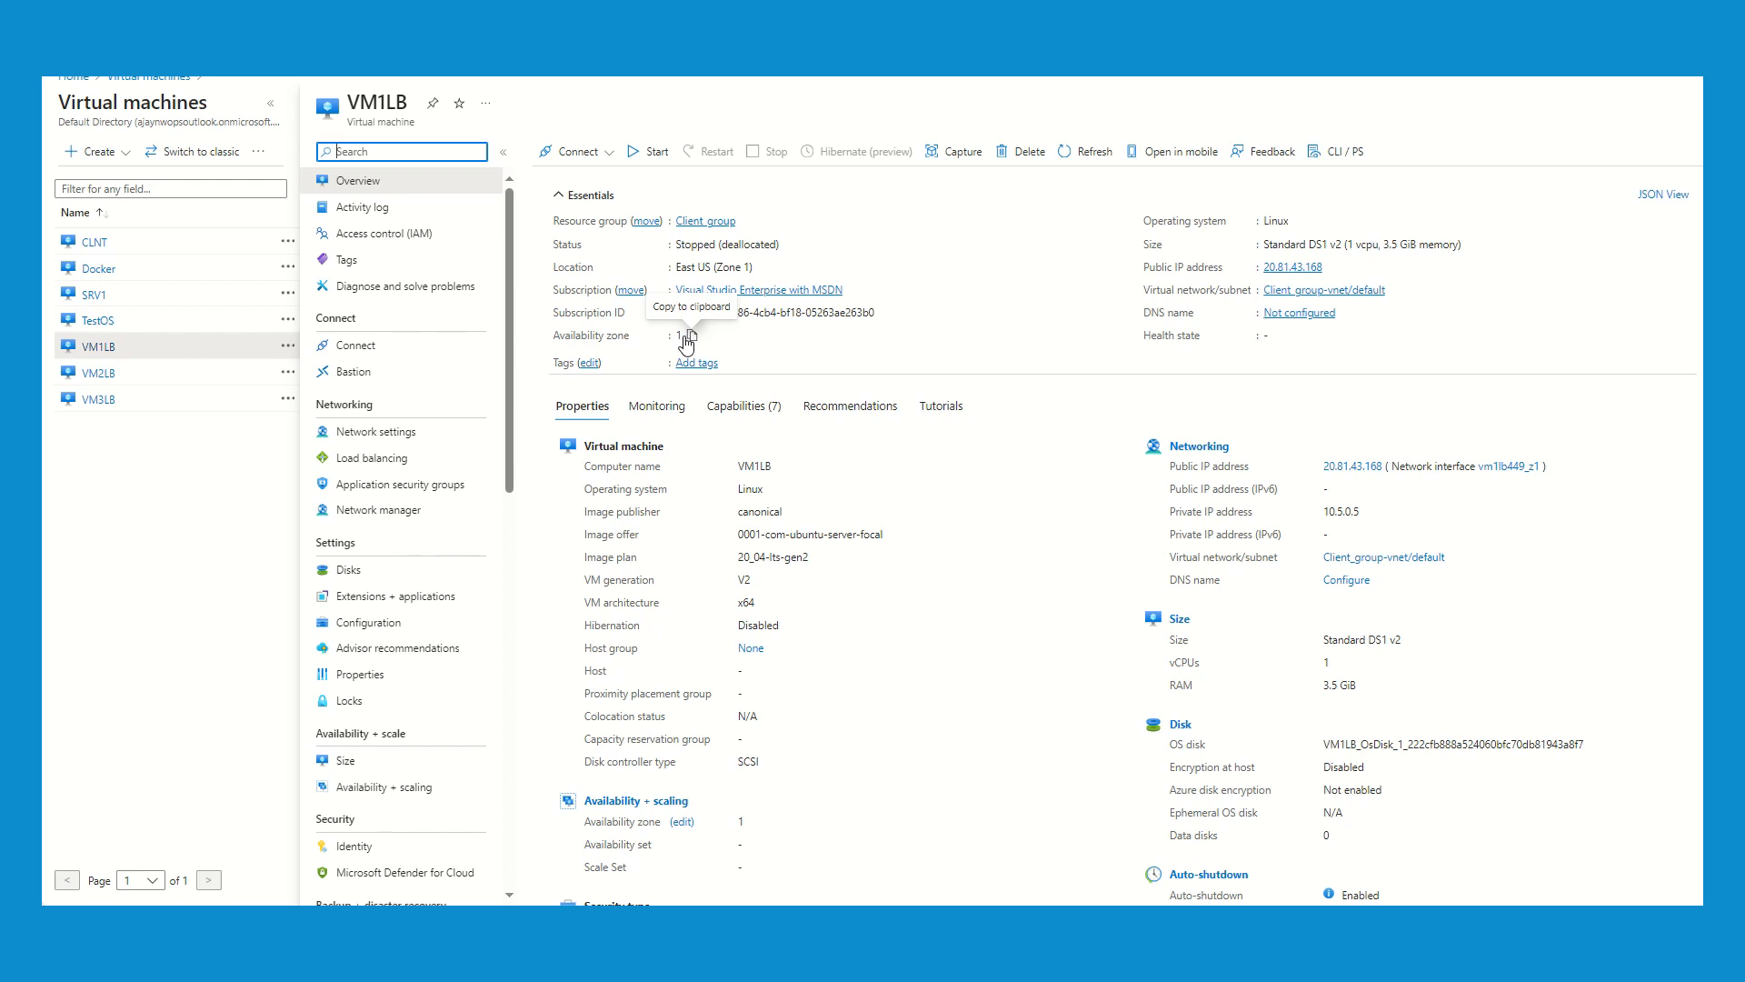
pyautogui.click(100, 374)
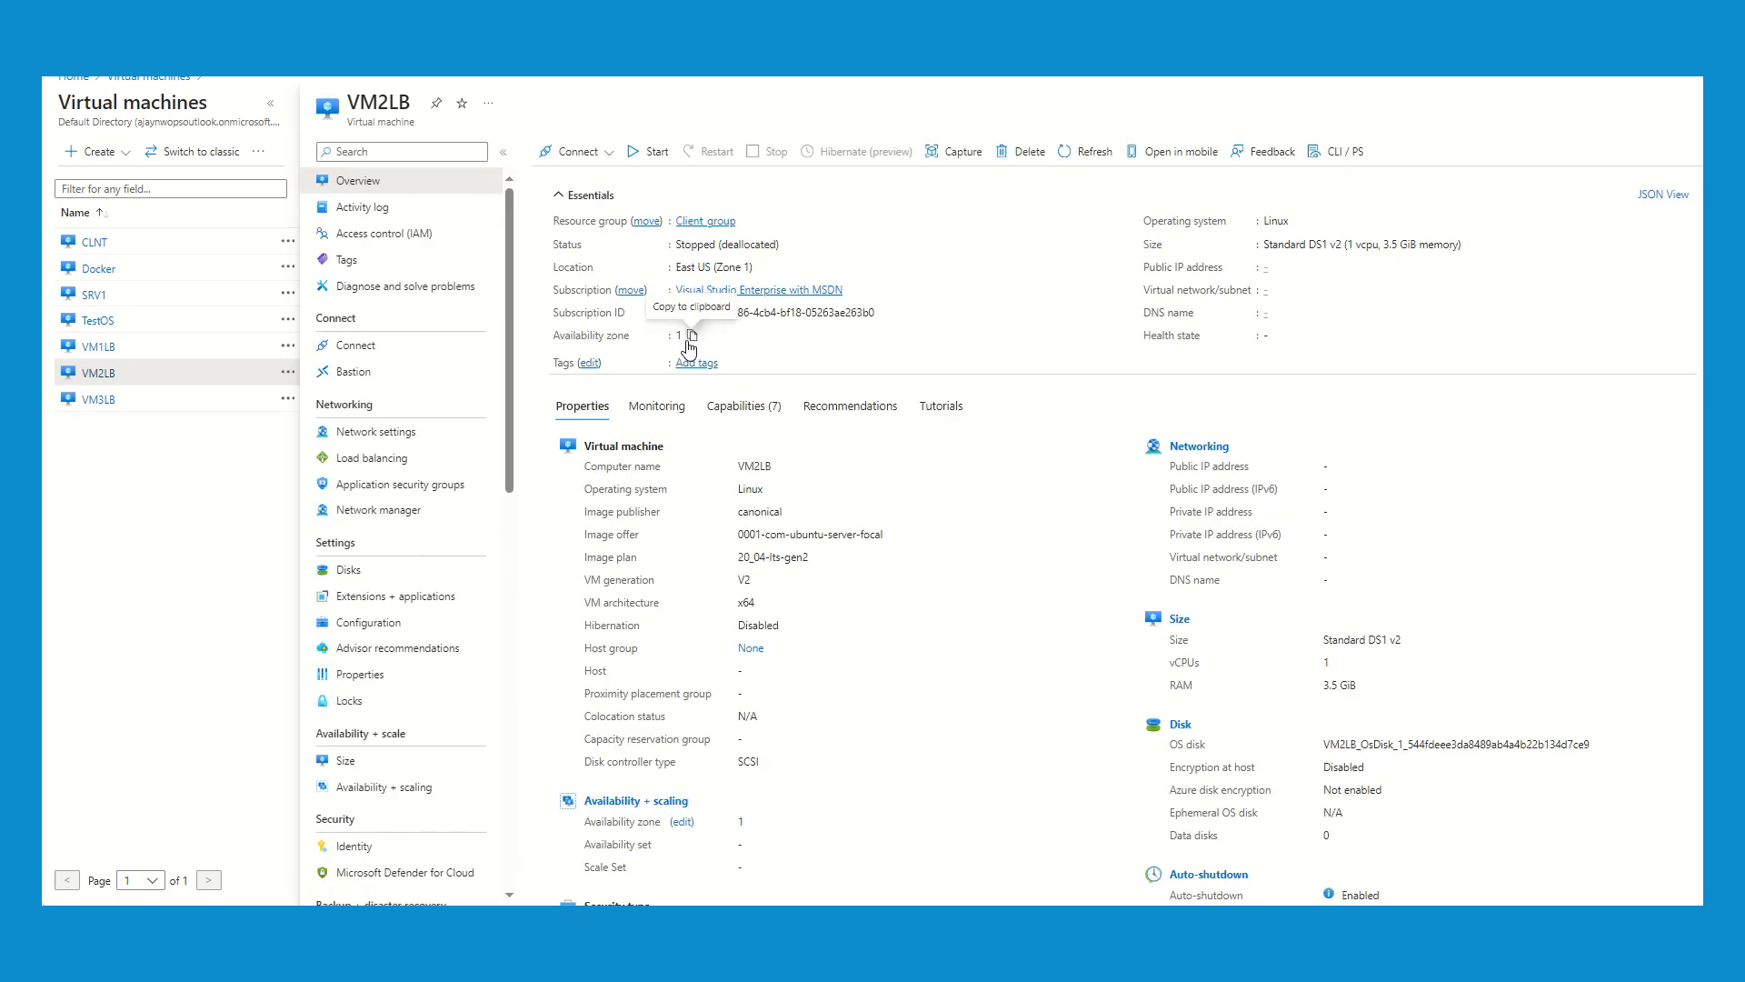
pyautogui.click(97, 400)
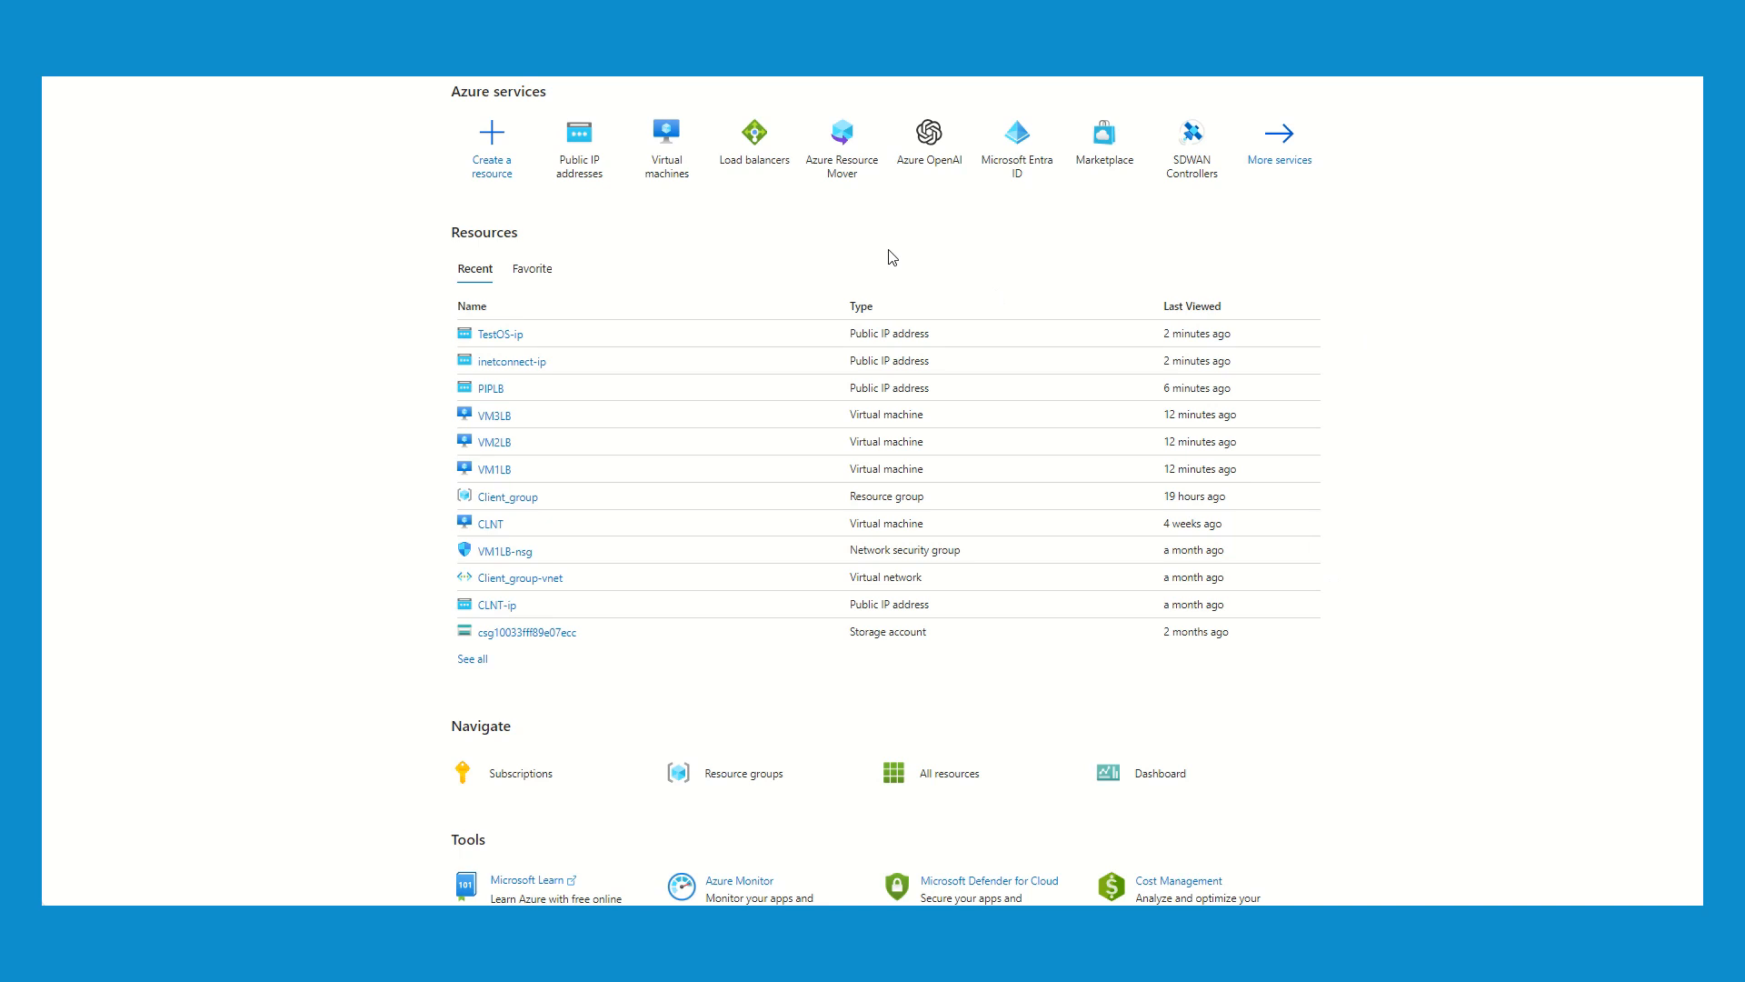
# - Start creating a load balancer named ZR-LB in resource group Client_group and proceed to its frontend IP configuration
pyautogui.click(768, 160)
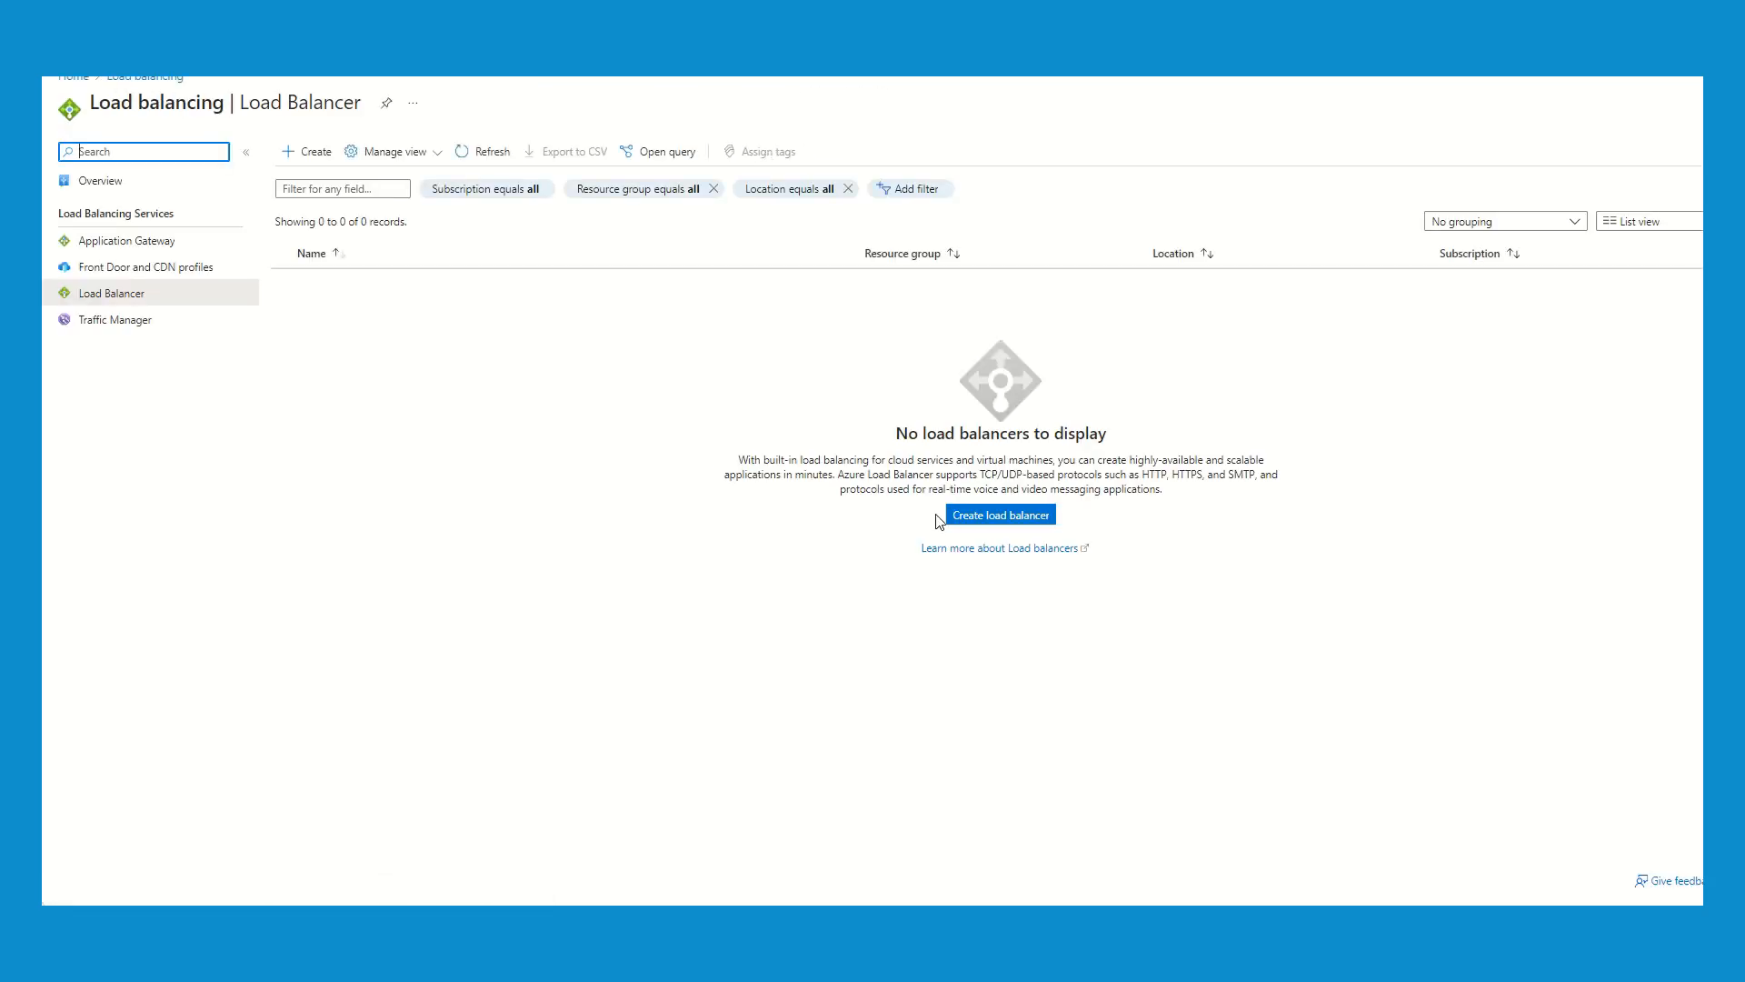
pyautogui.click(978, 521)
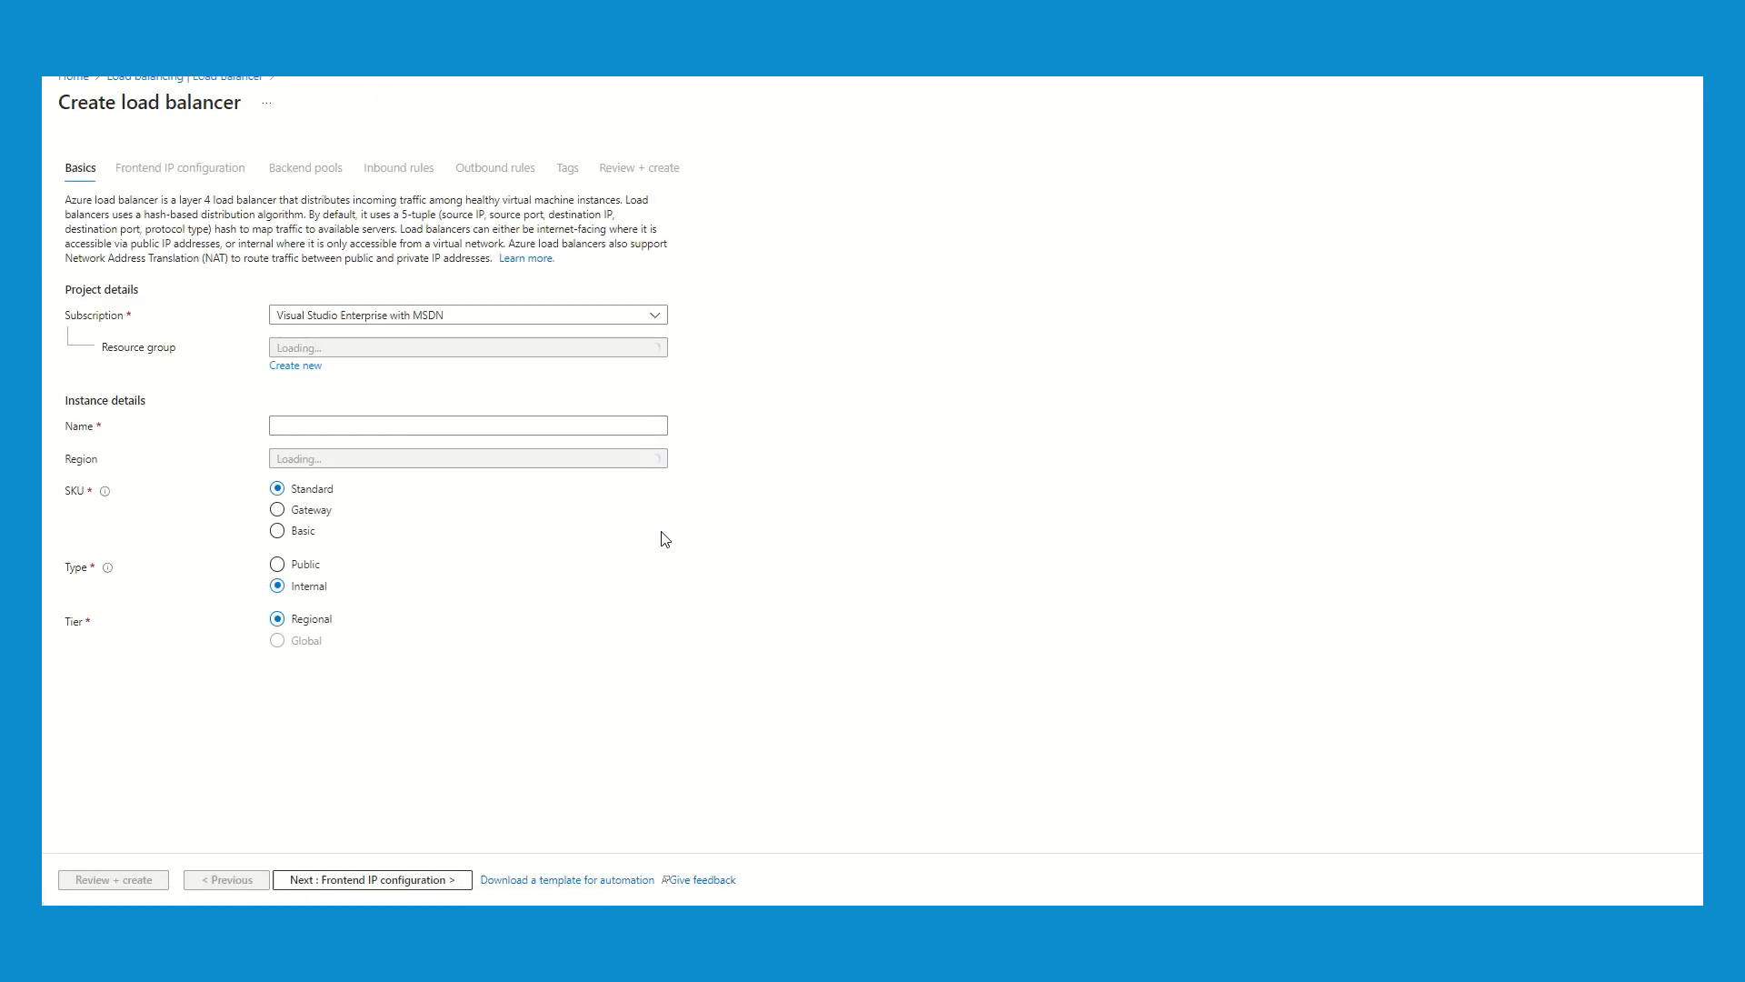
pyautogui.click(369, 353)
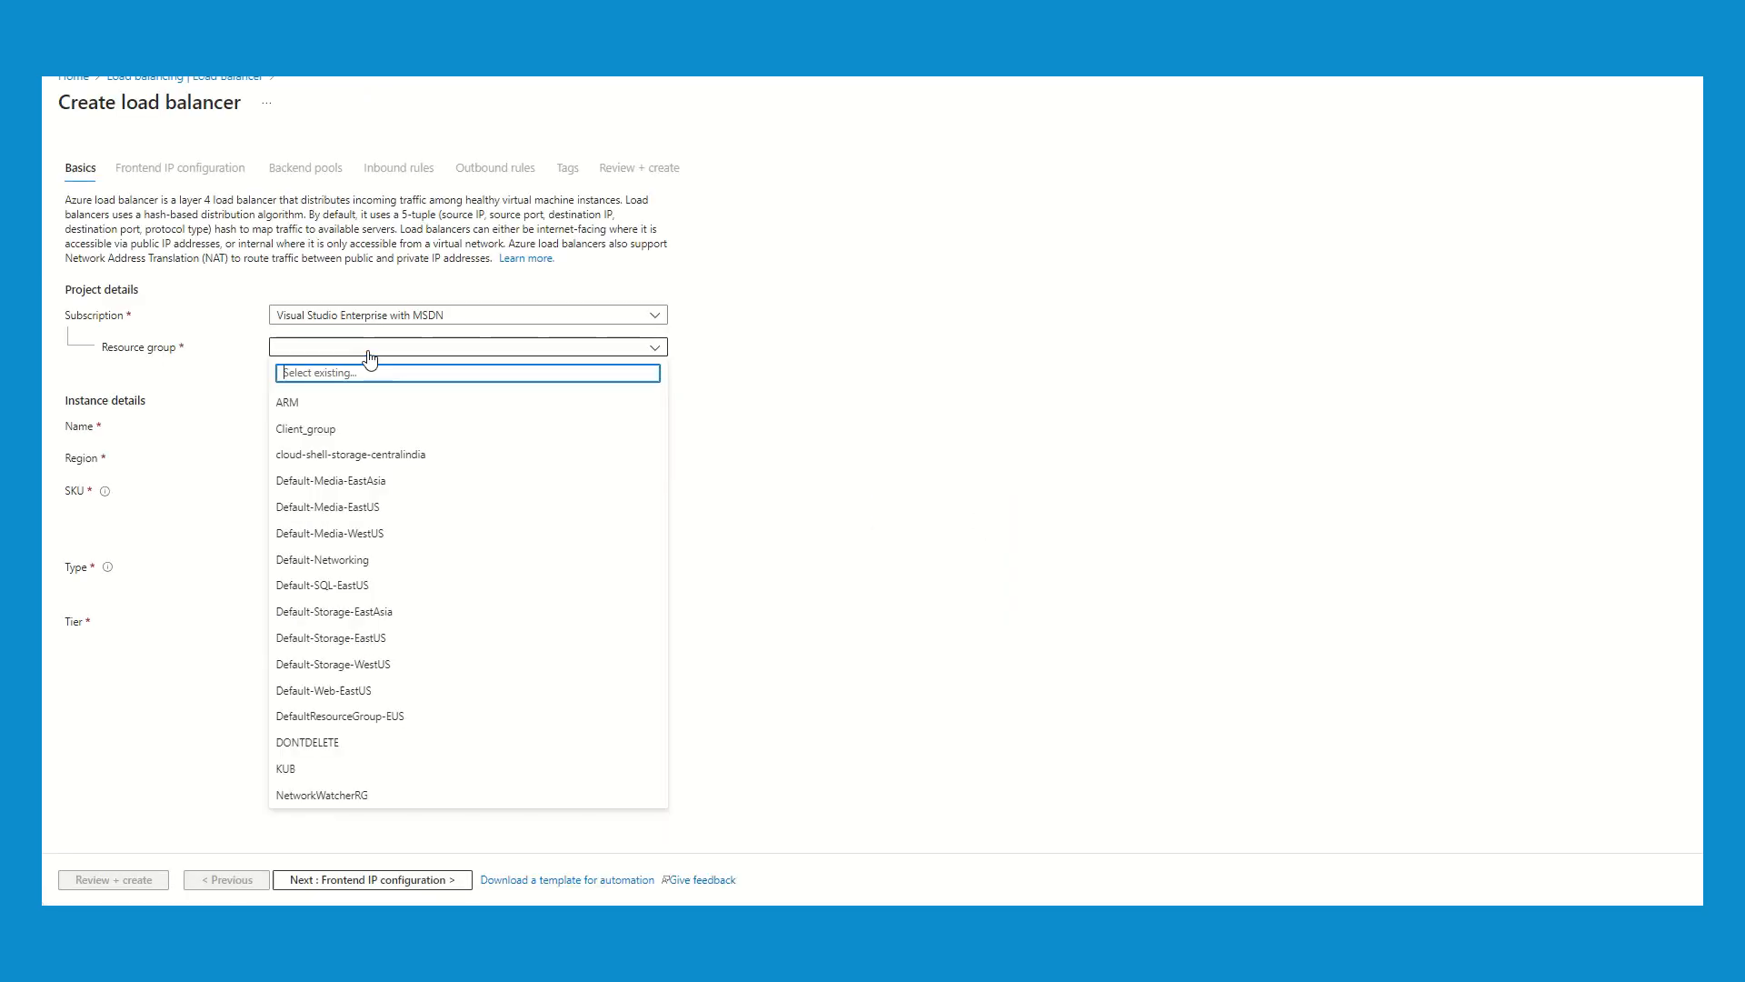
pyautogui.click(341, 429)
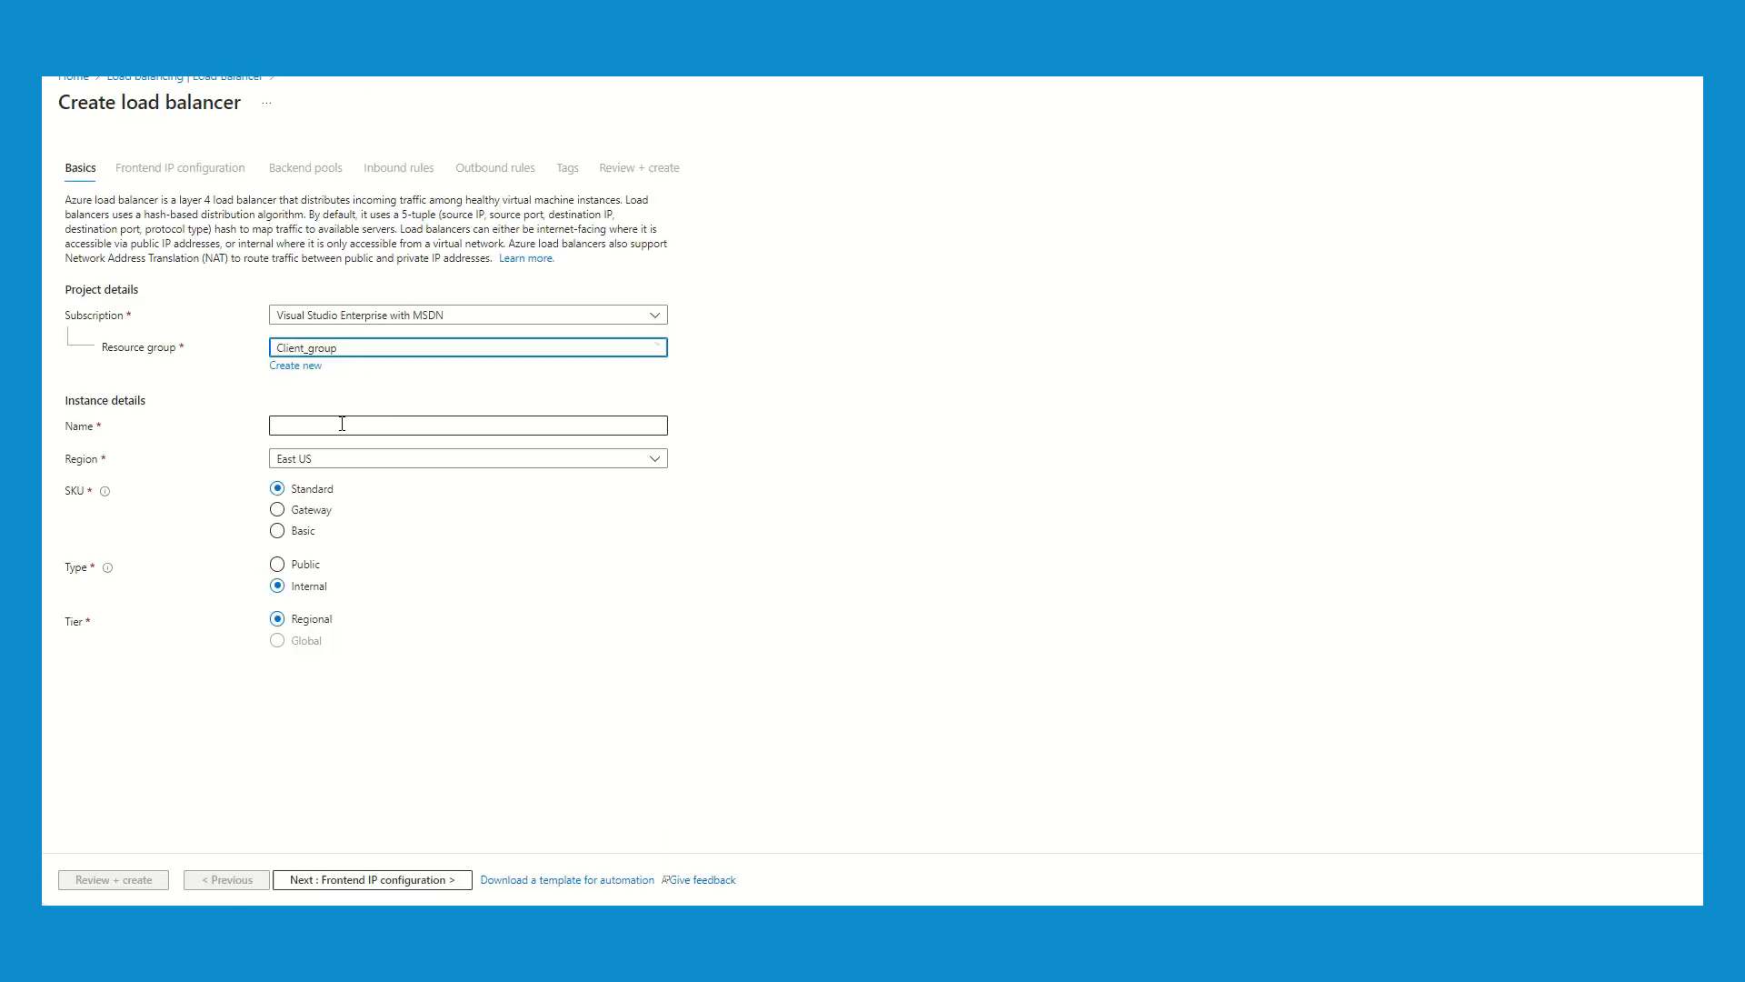
pyautogui.click(293, 427)
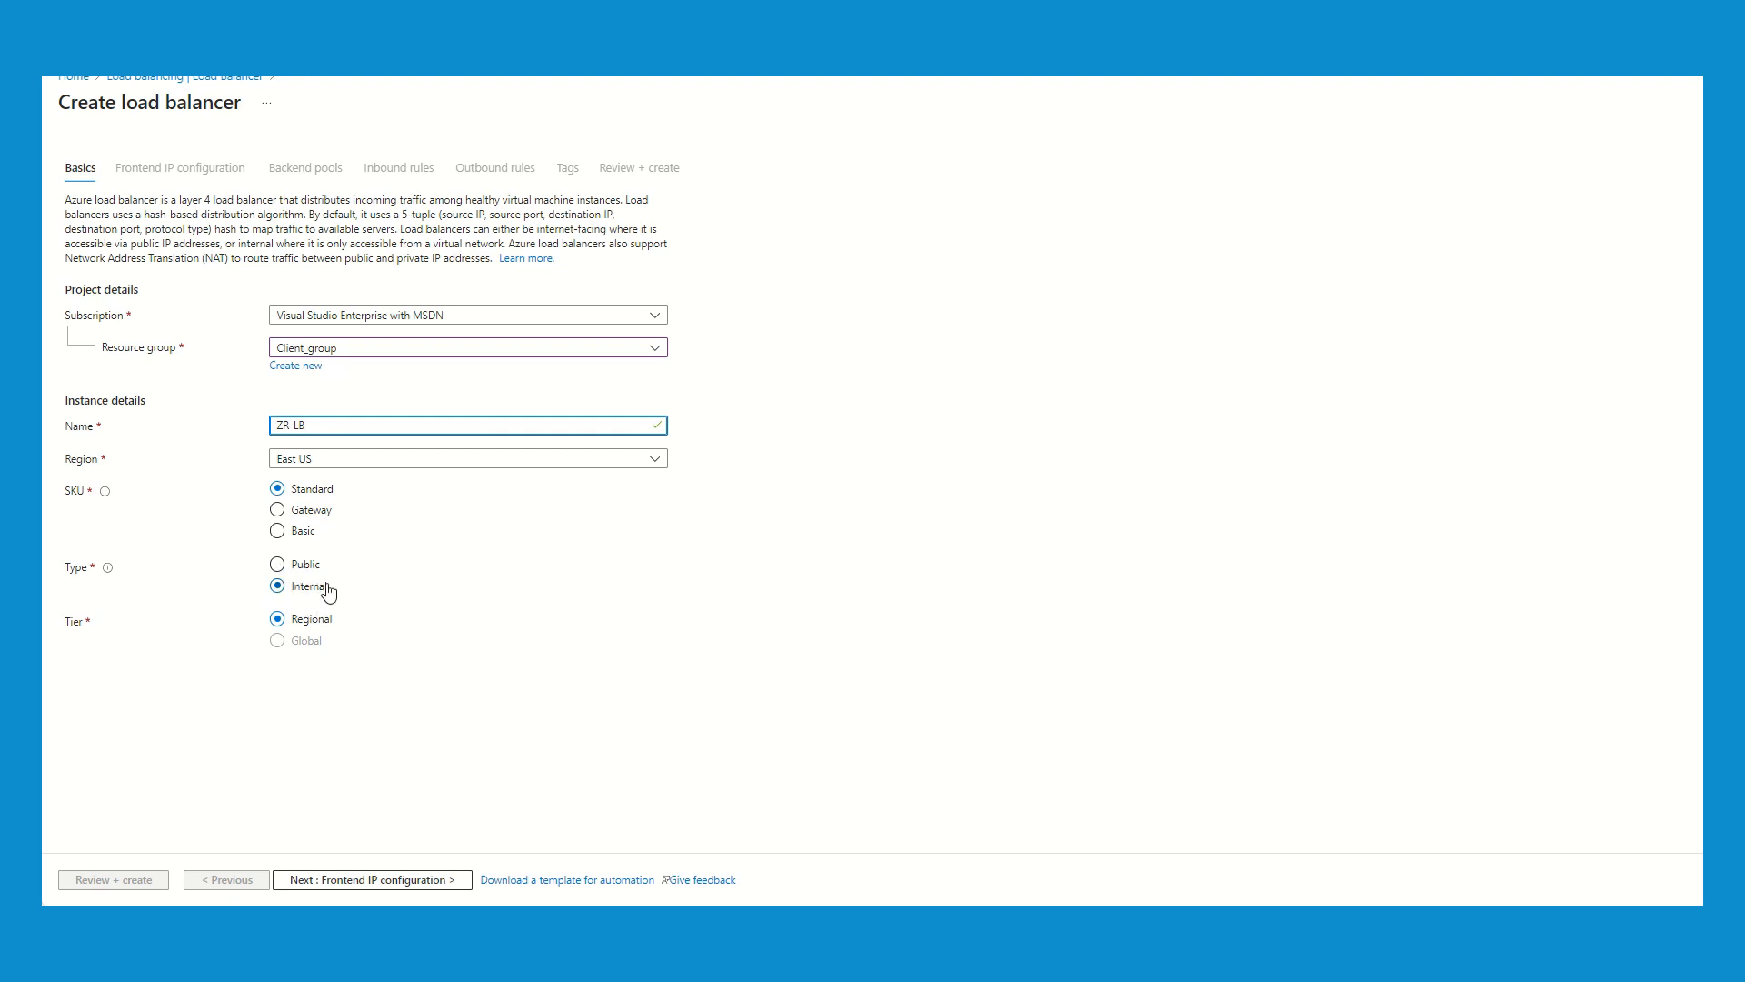
pyautogui.click(406, 881)
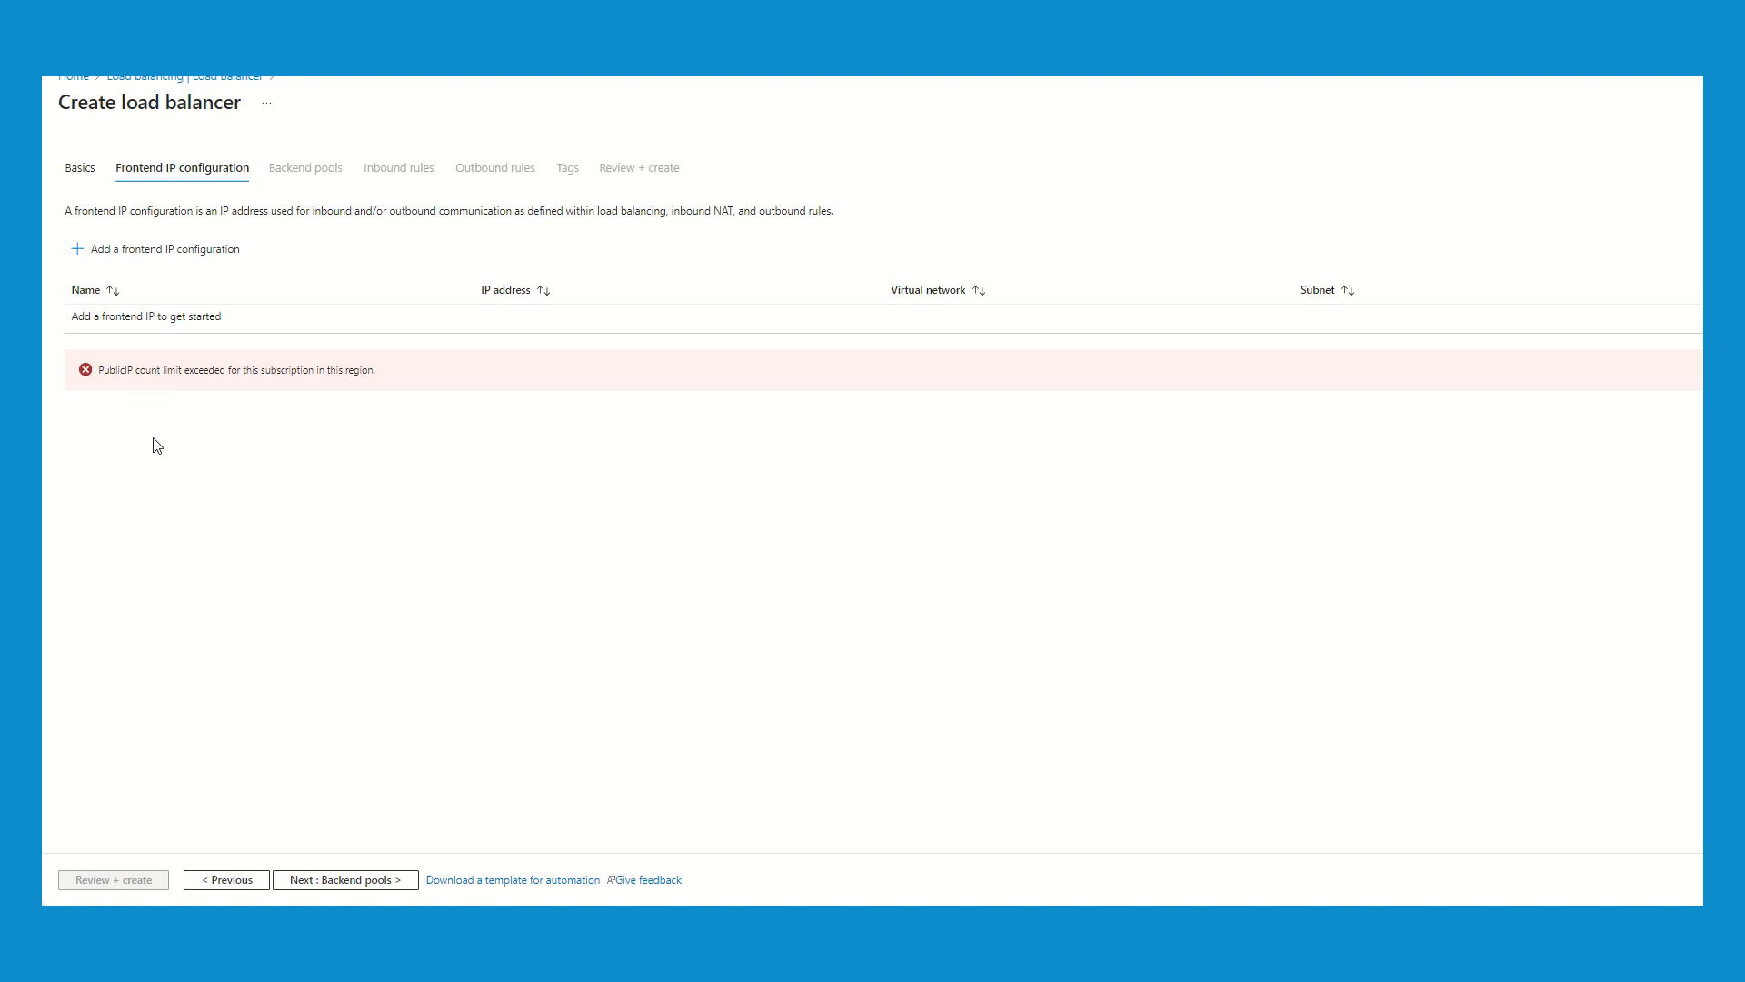
# - Examine the availability zone choices offered for a frontend IP configuration of the internal load balancer
pyautogui.click(126, 251)
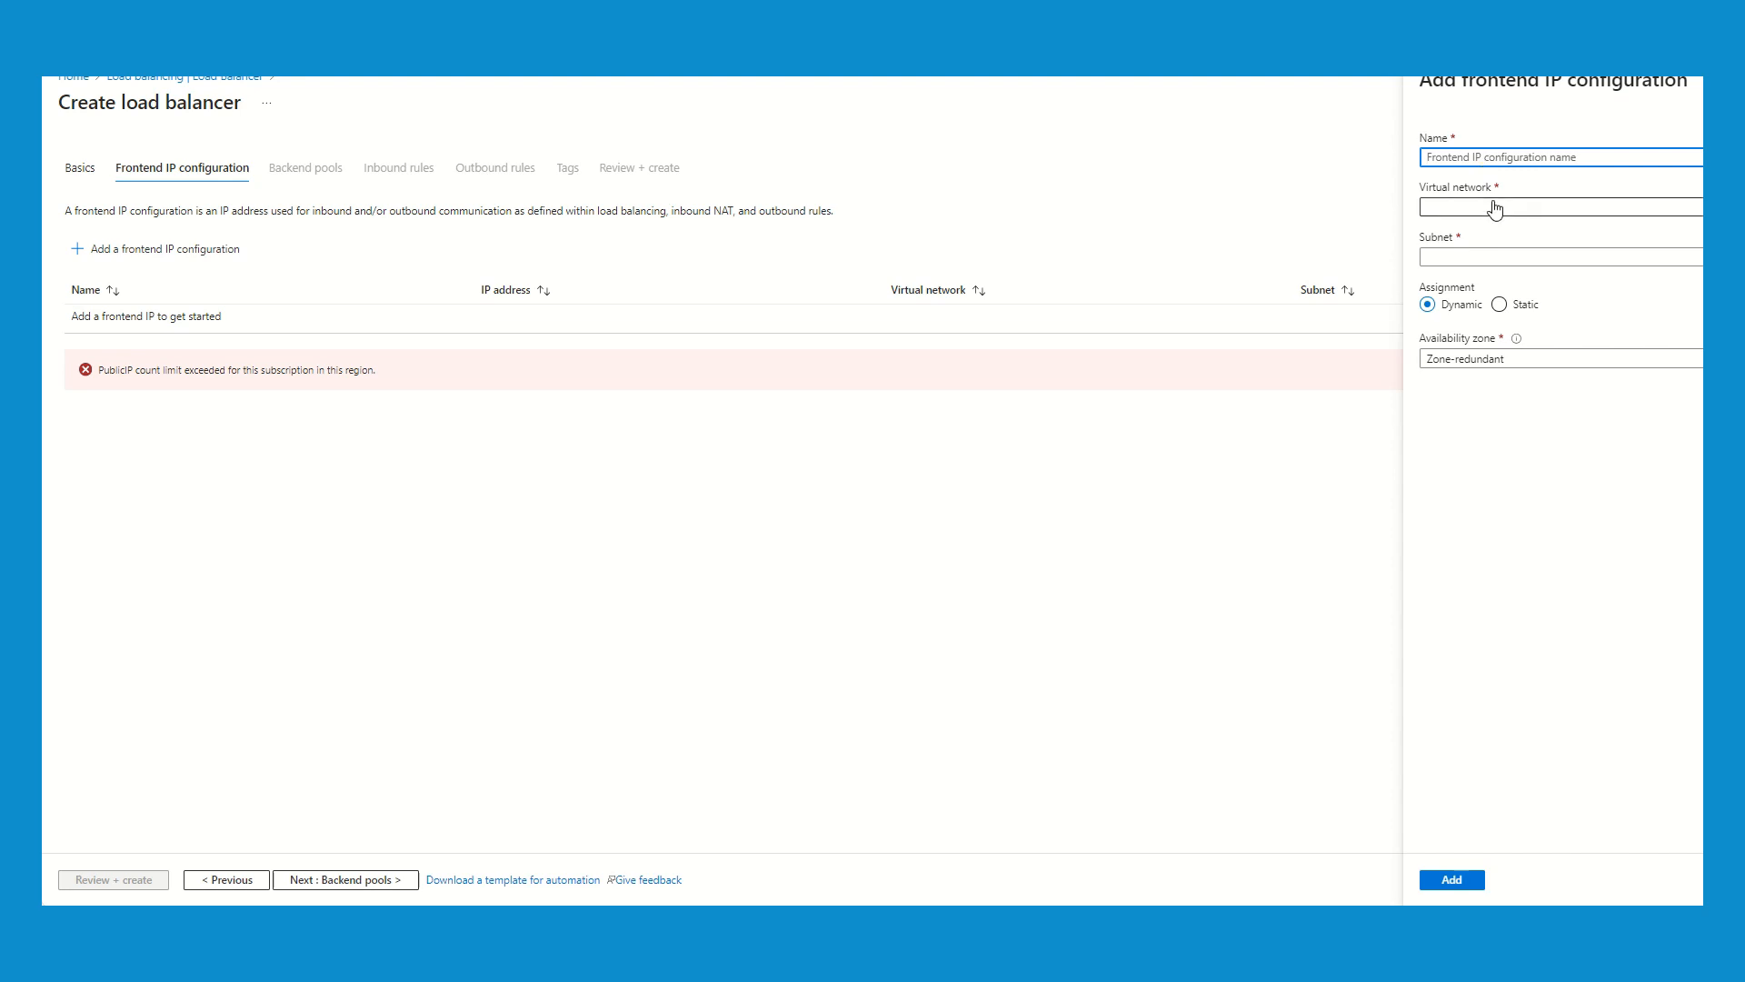
pyautogui.click(1488, 259)
pyautogui.click(1488, 259)
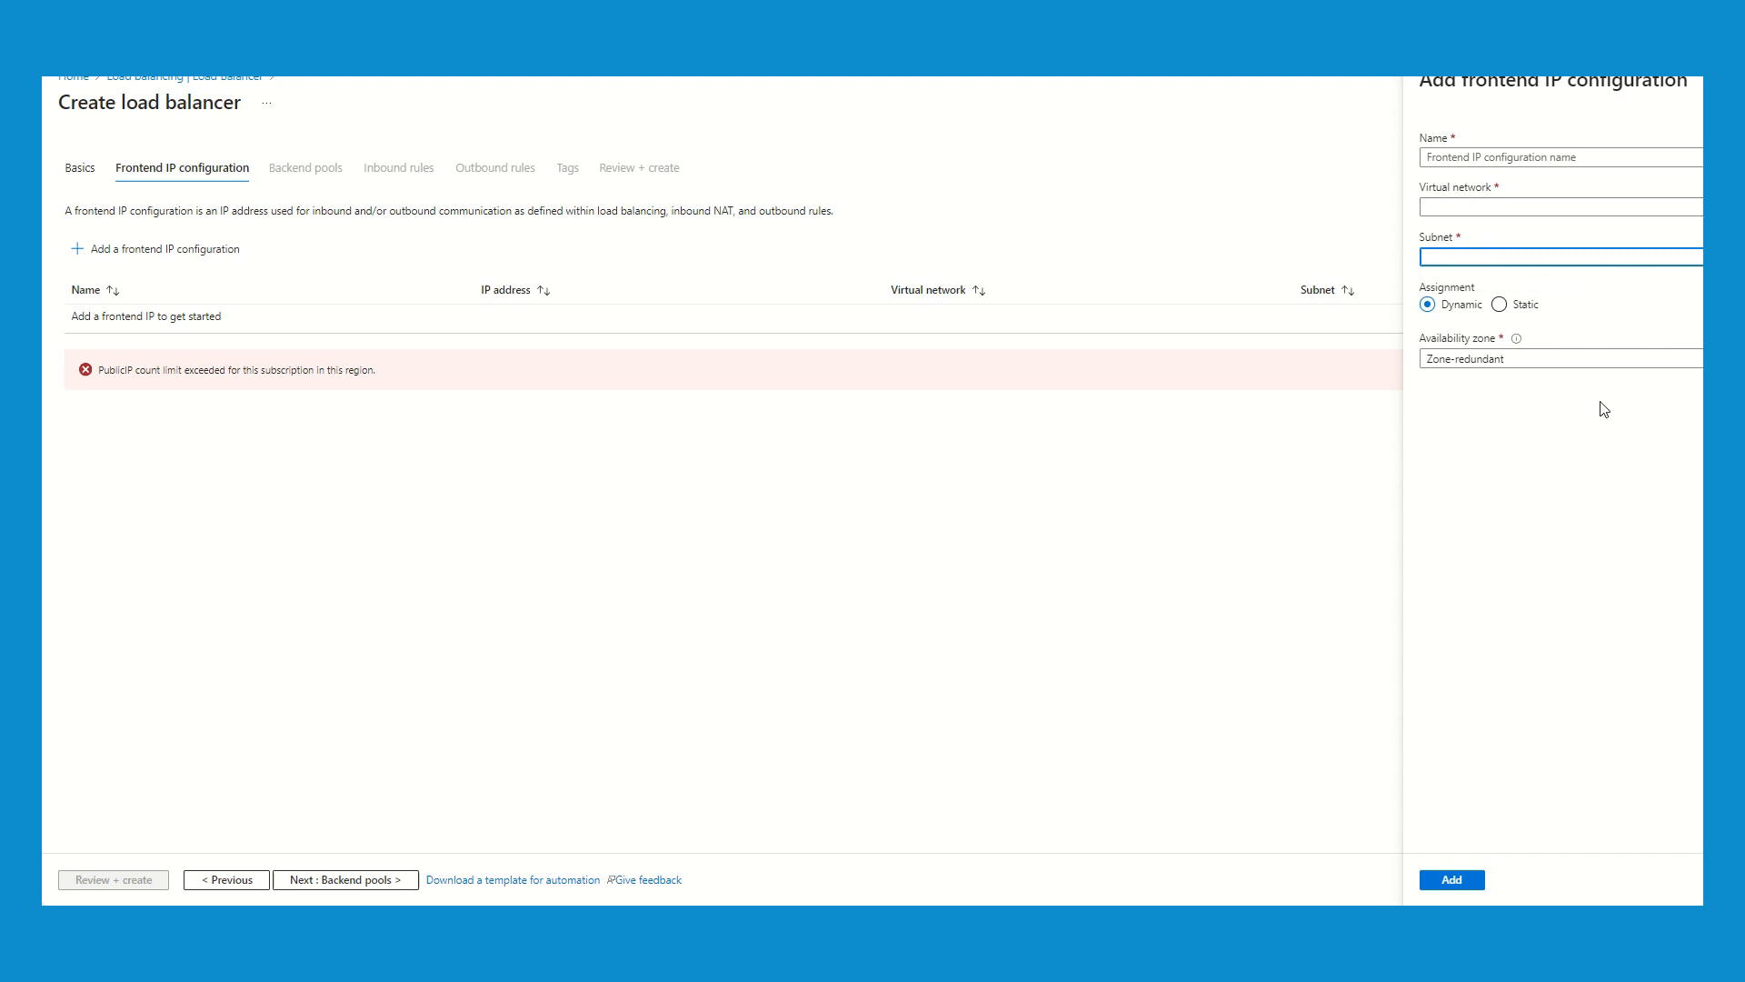
pyautogui.click(1488, 363)
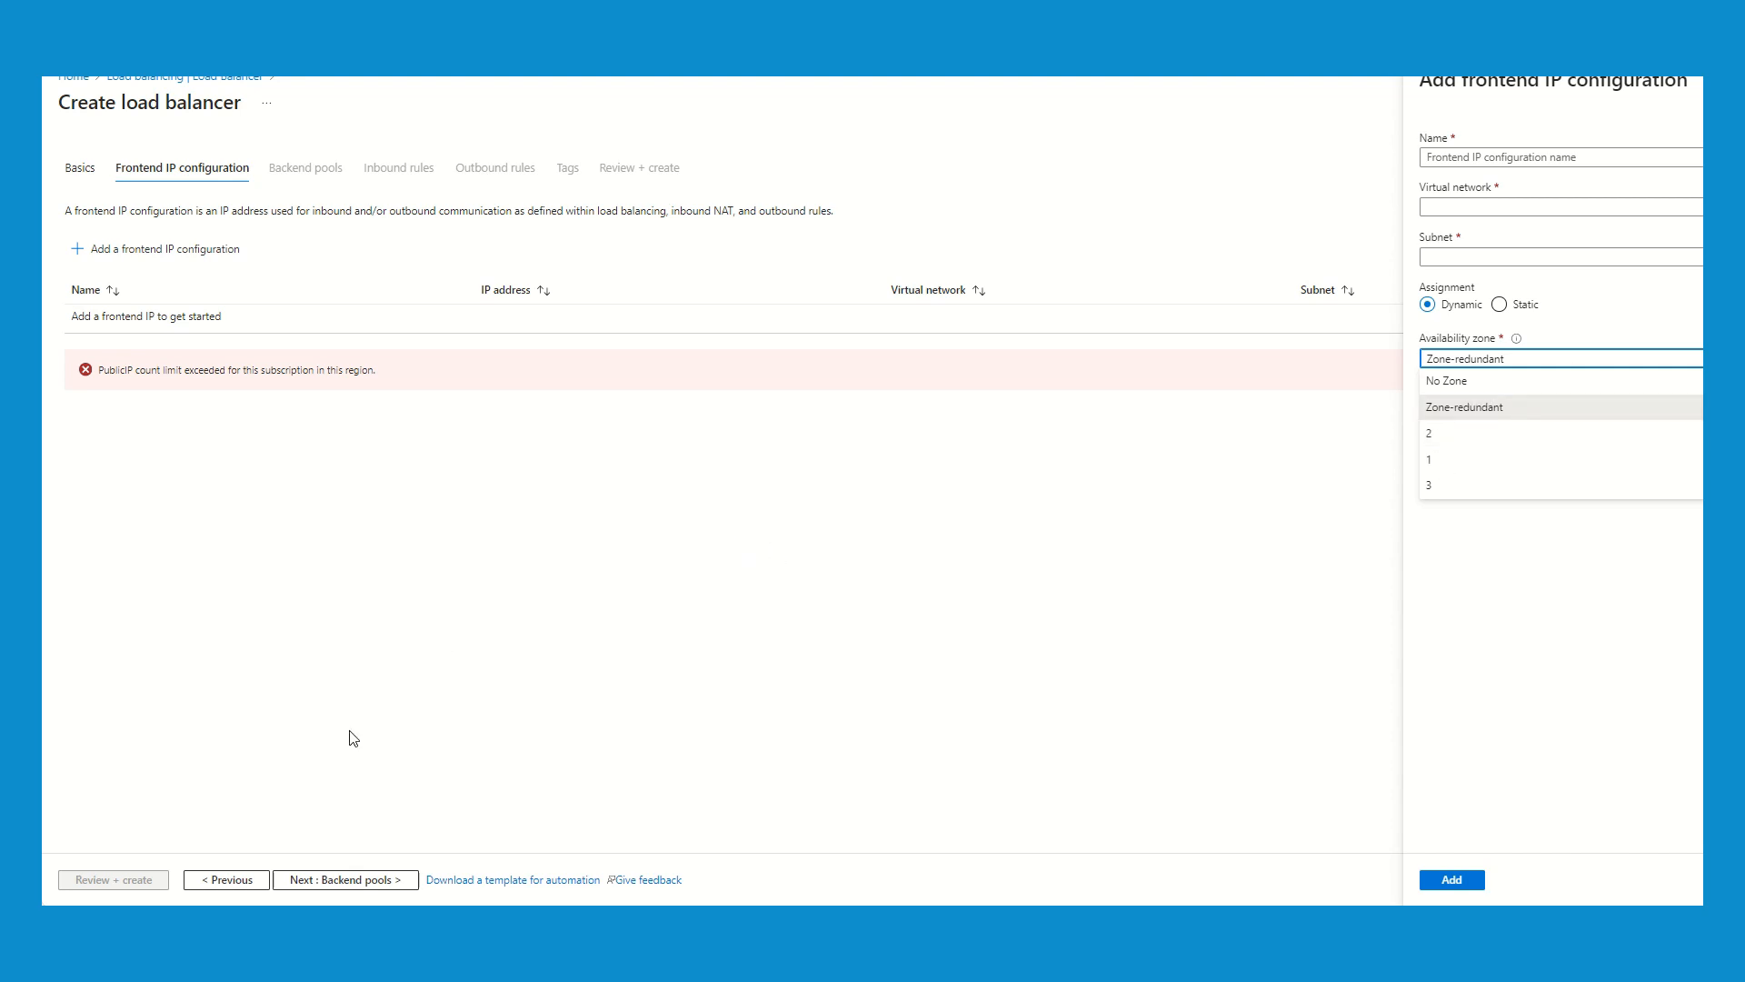
# - Return to the load balancer's basic settings, change its type to Public and proceed to the frontend IP configuration
pyautogui.click(229, 881)
pyautogui.click(229, 880)
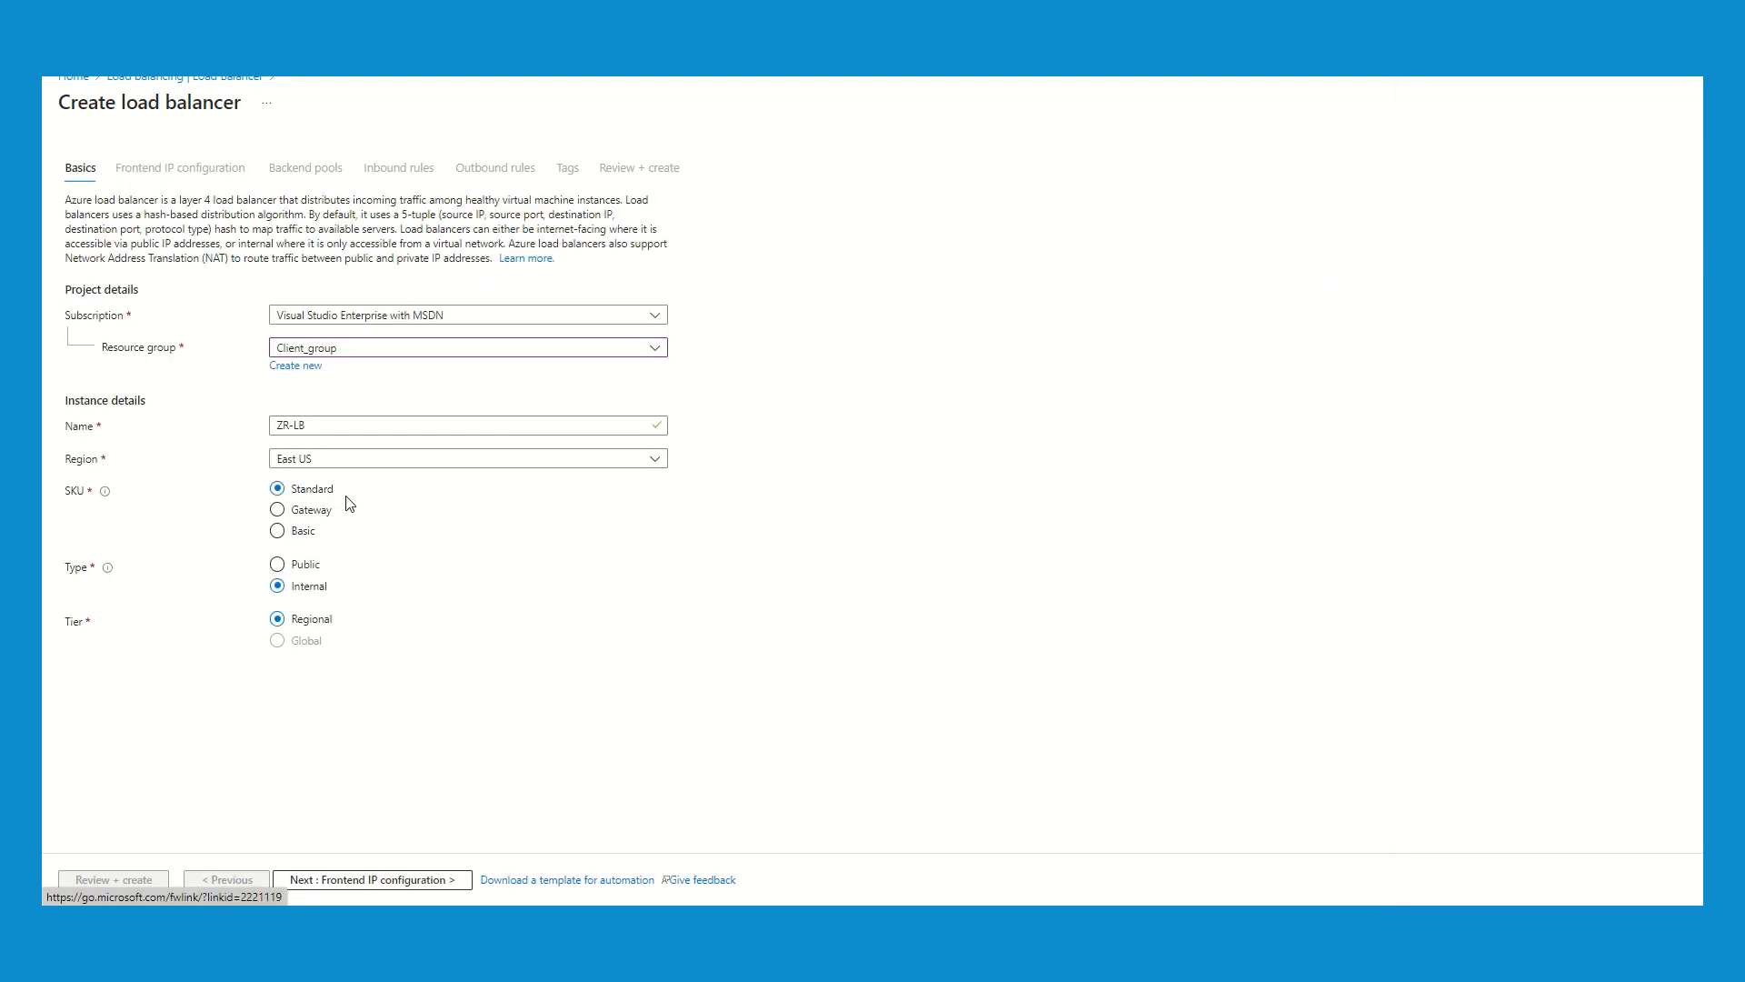
pyautogui.click(284, 565)
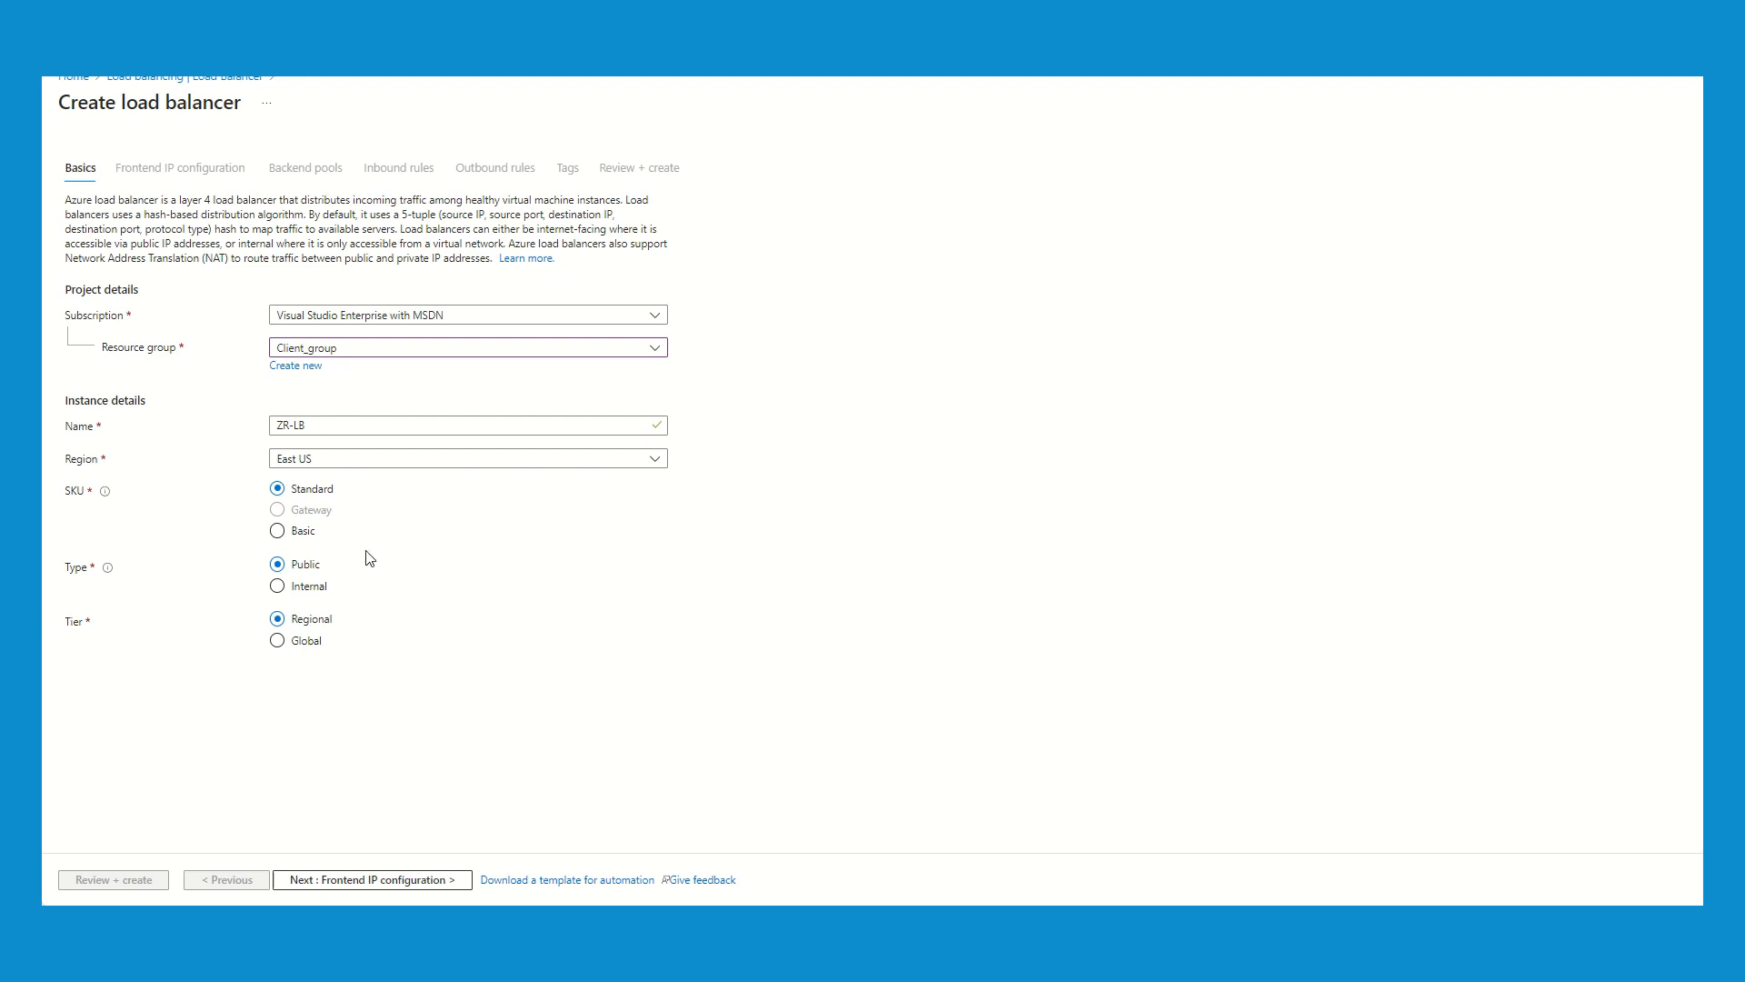
pyautogui.click(379, 879)
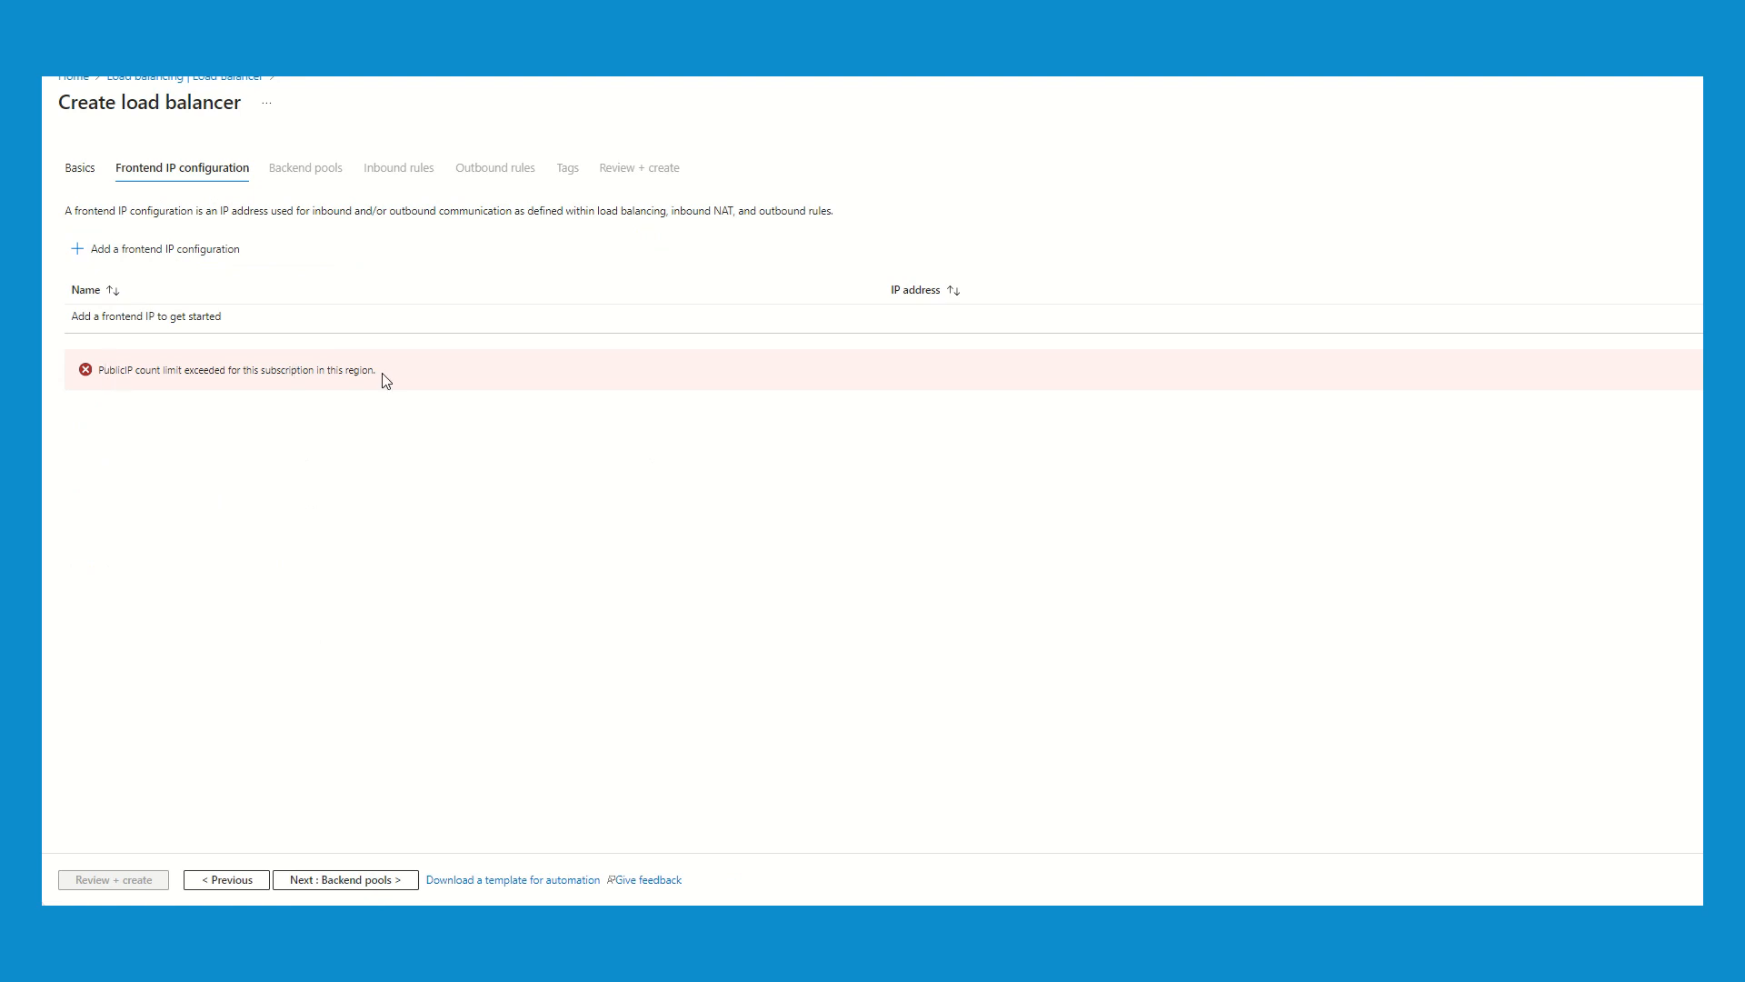
pyautogui.moveTo(377, 371); pyautogui.dragTo(98, 373)
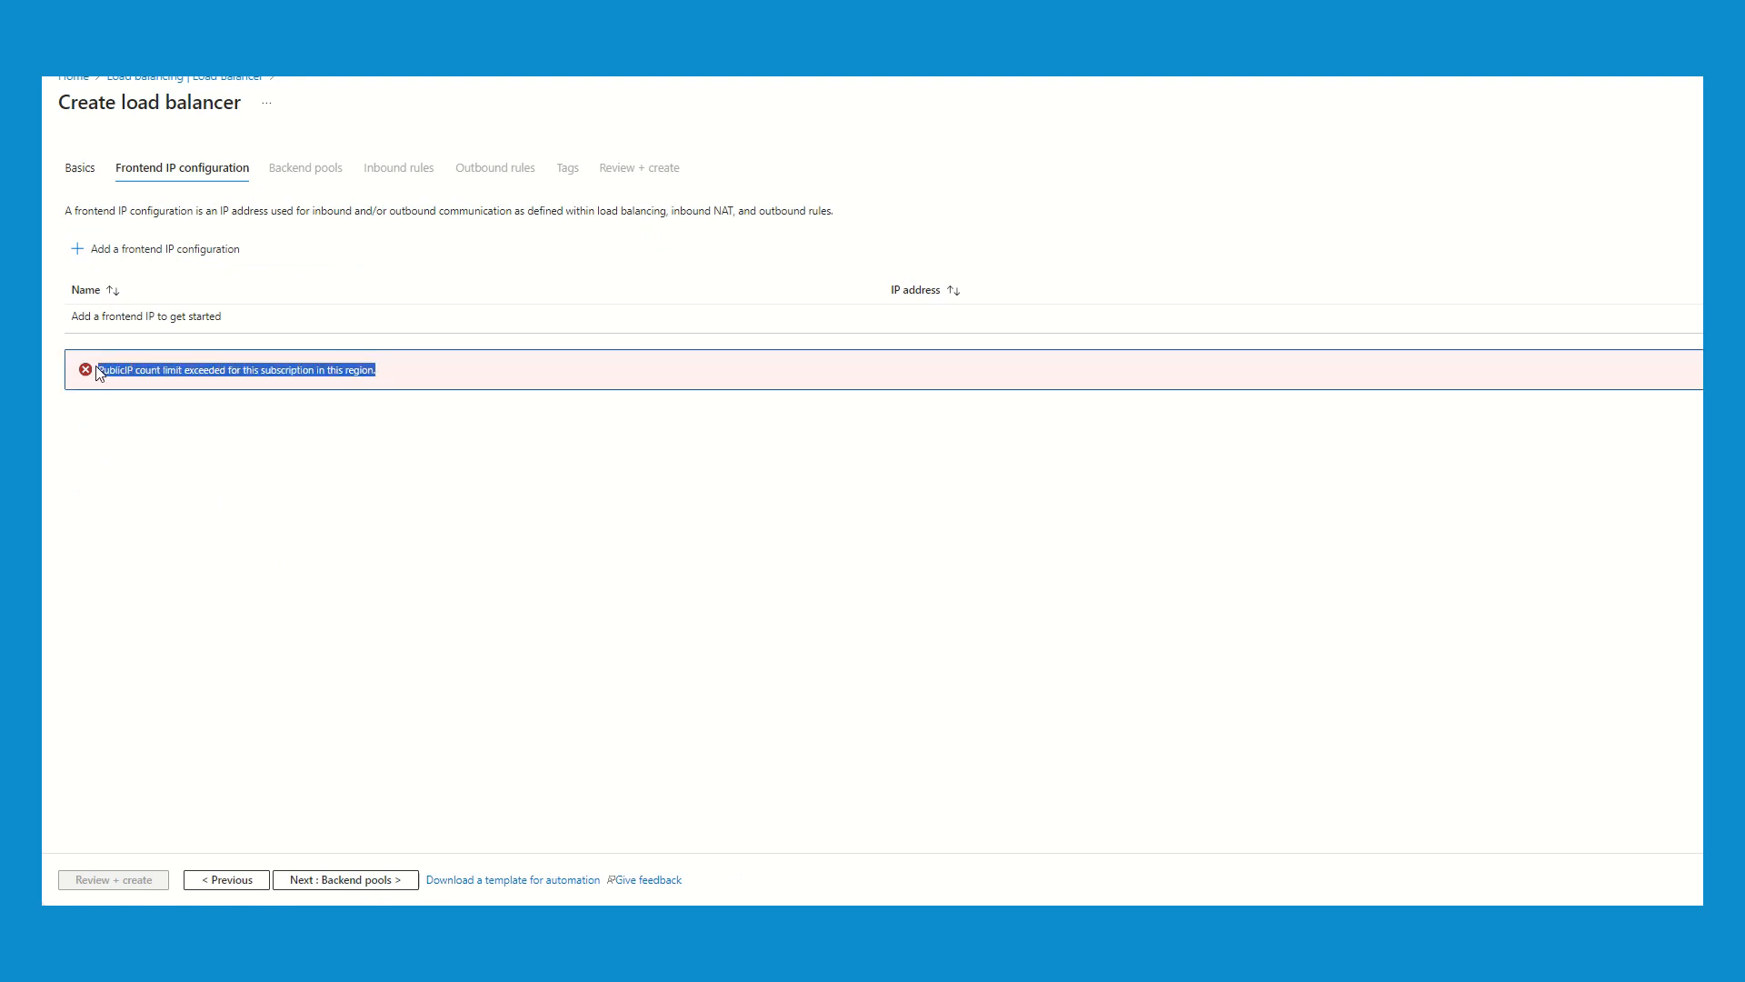
pyautogui.click(150, 444)
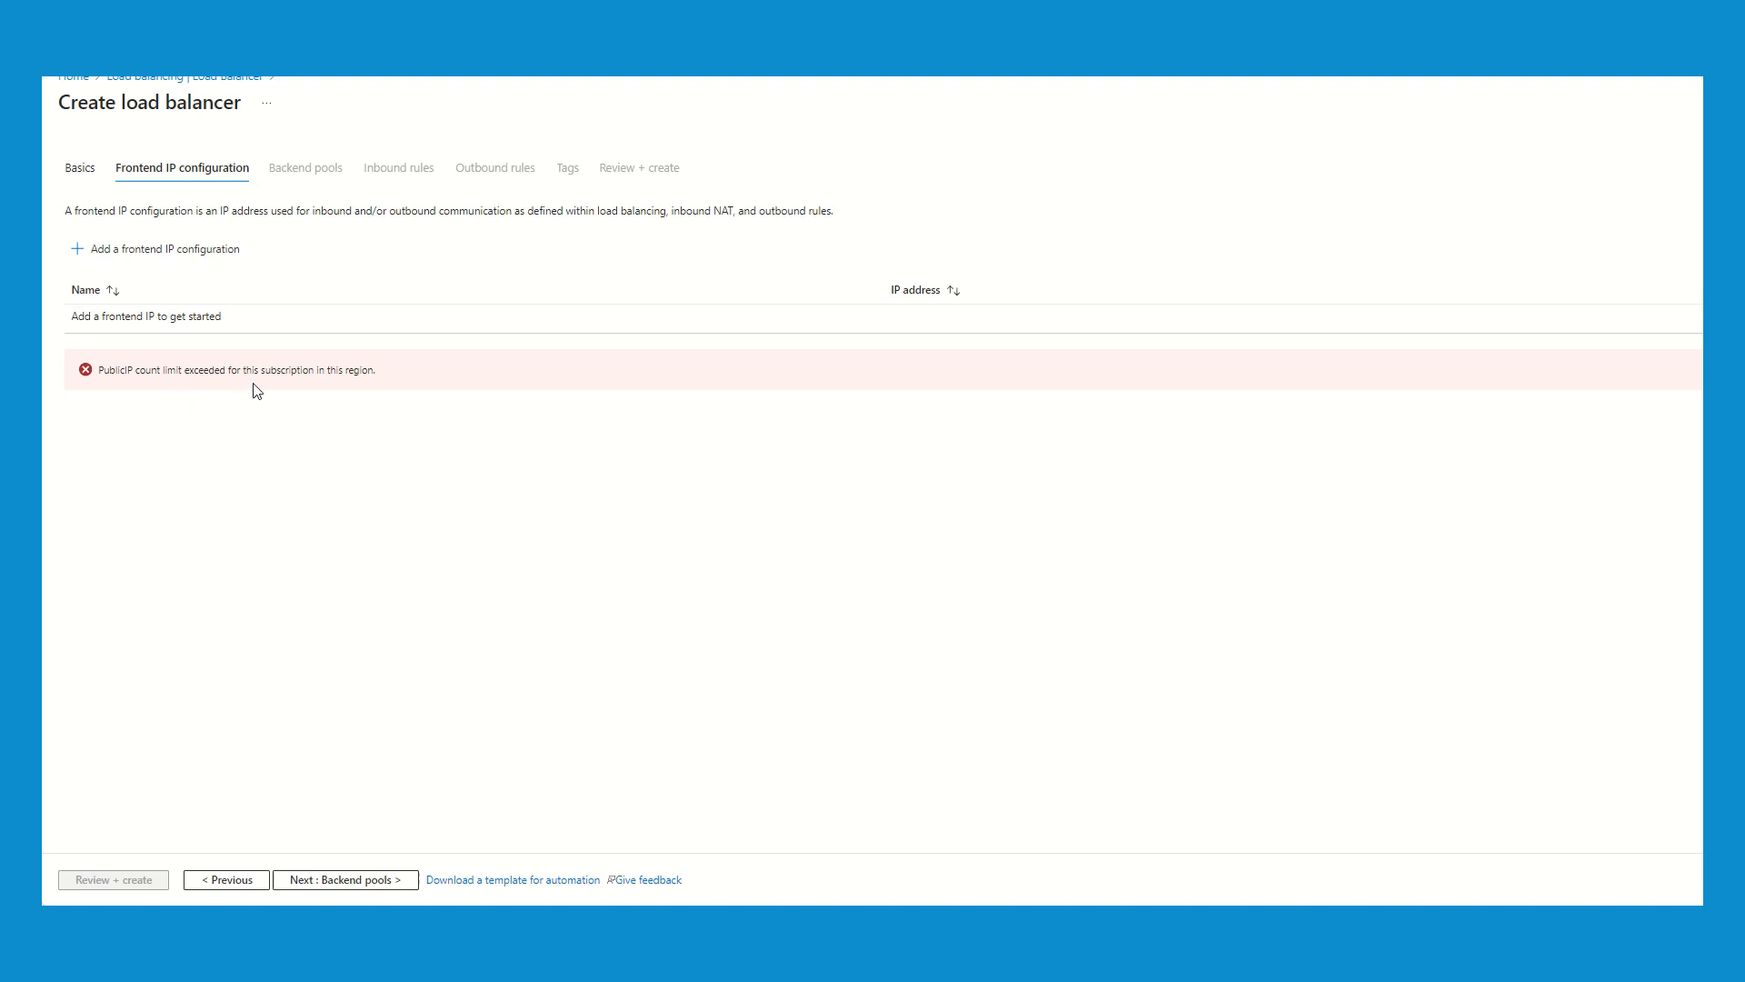
# - Start a frontend IP configuration named ZR-PIP and check which existing public IP addresses are available for it
pyautogui.click(100, 257)
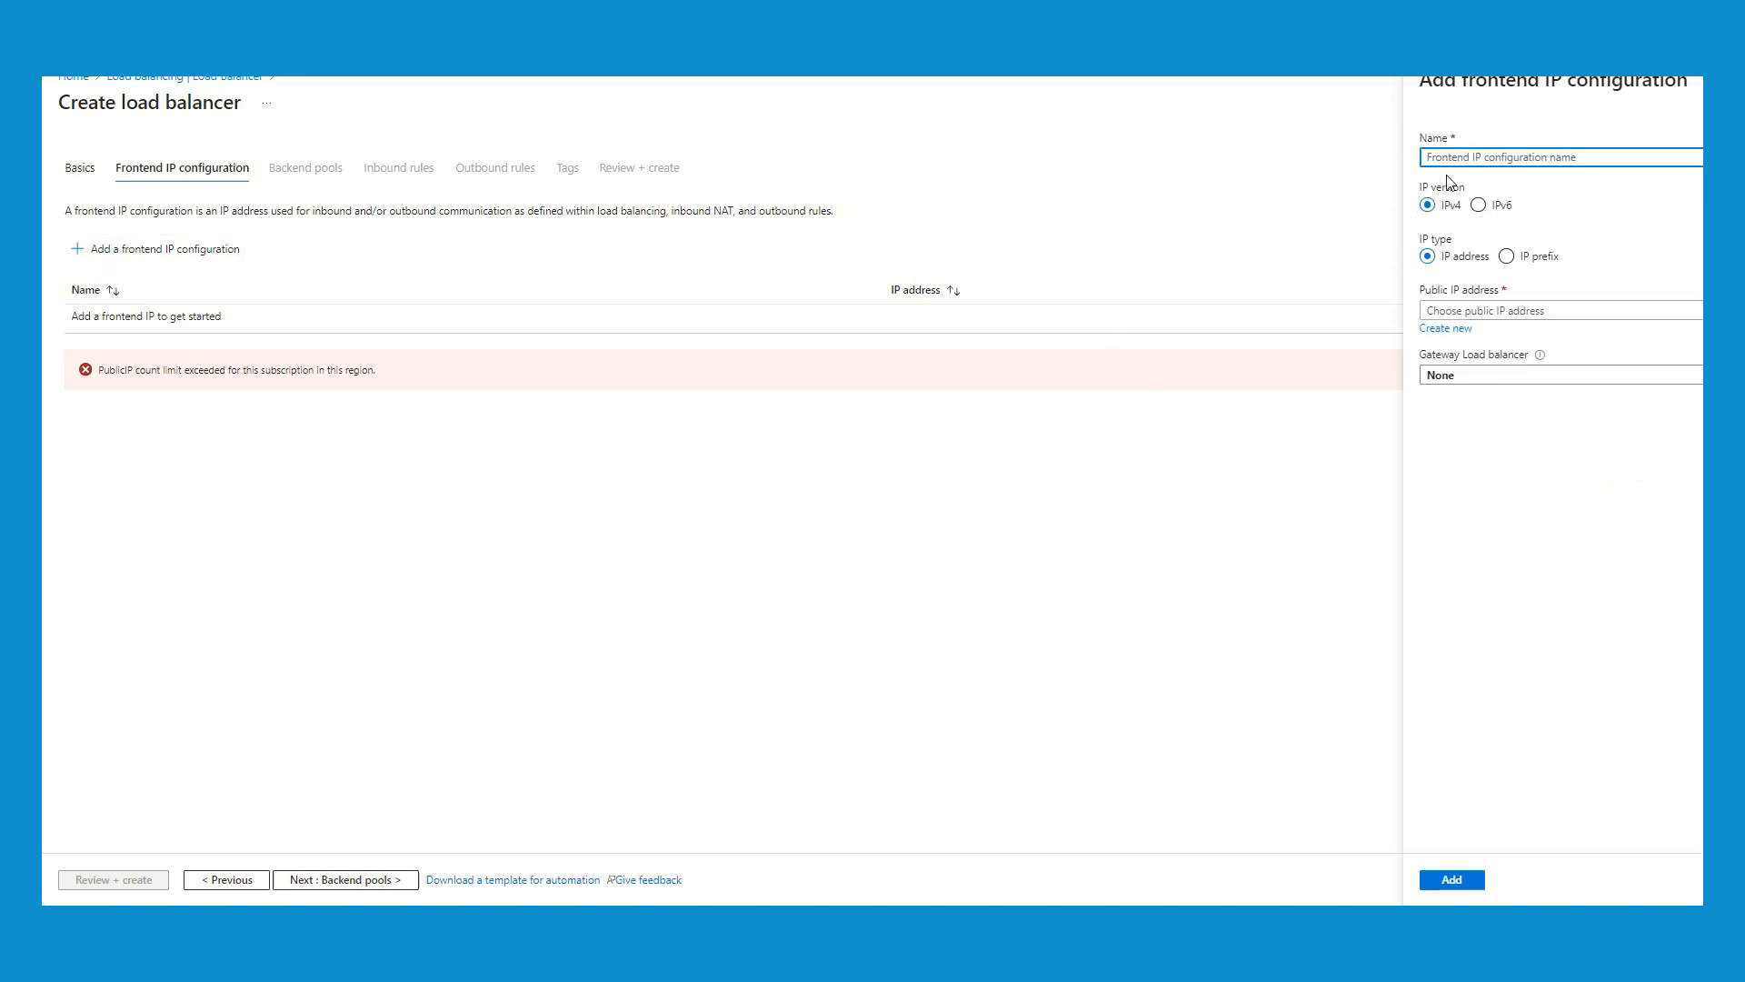
pyautogui.write('ZR-PIP')
pyautogui.click(1492, 314)
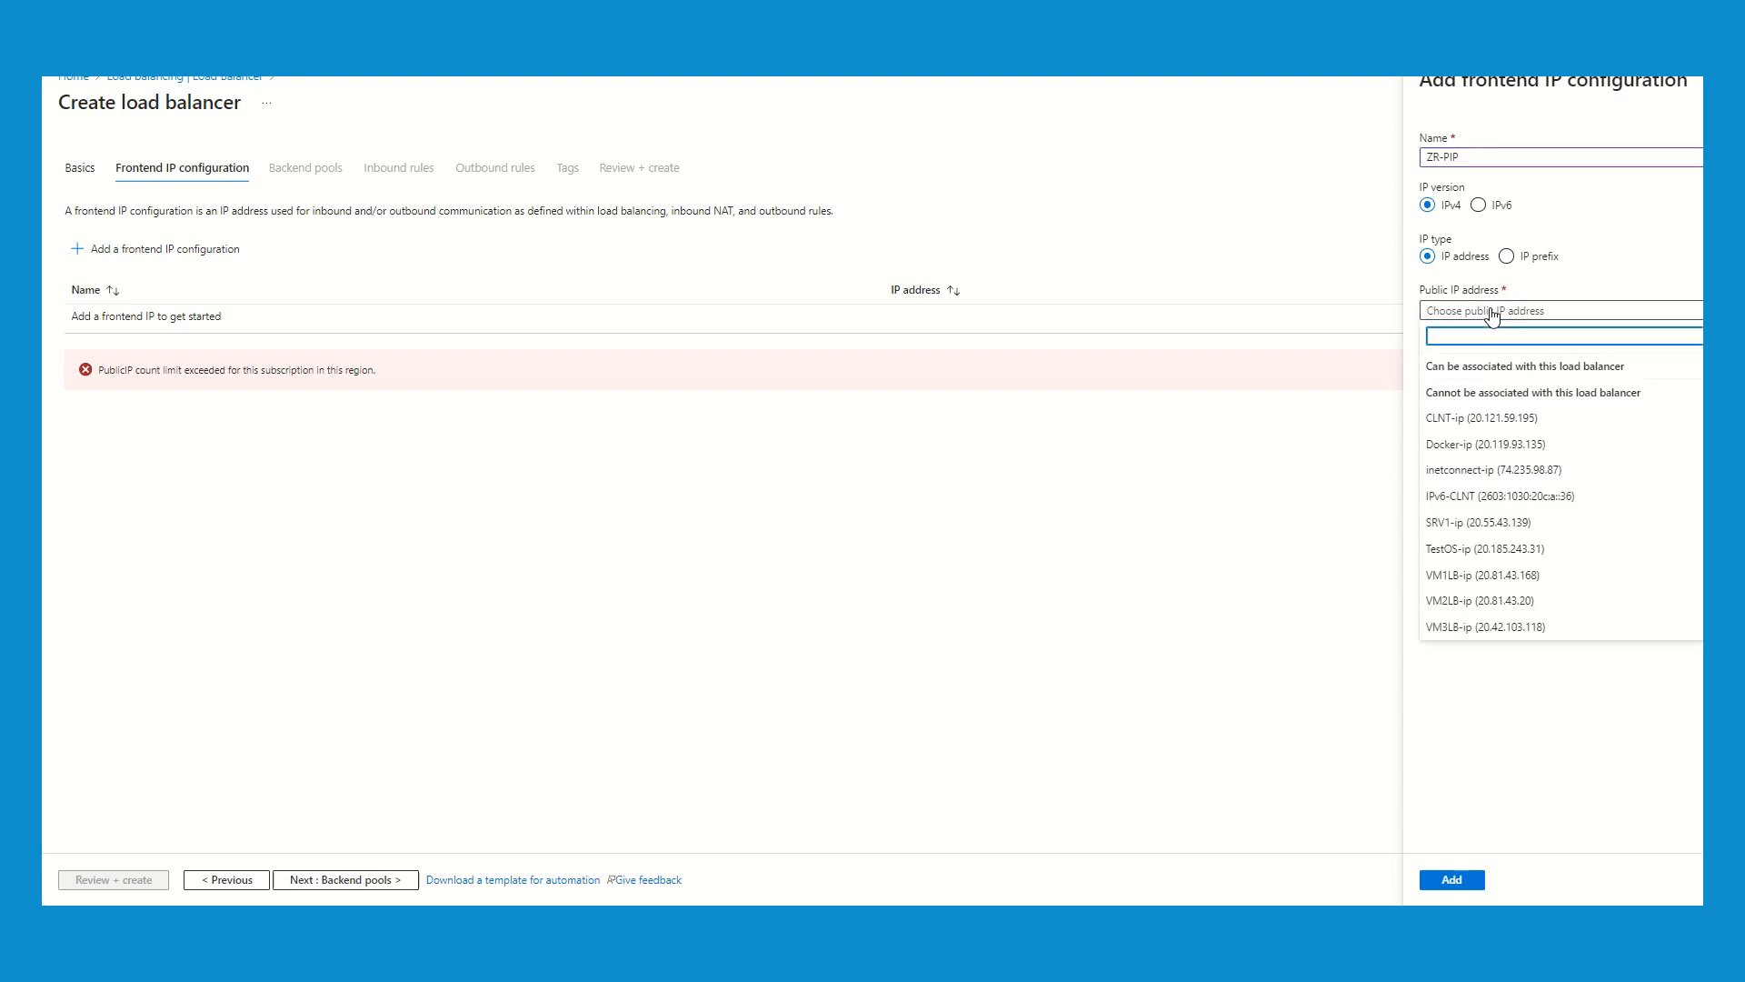
pyautogui.click(1492, 313)
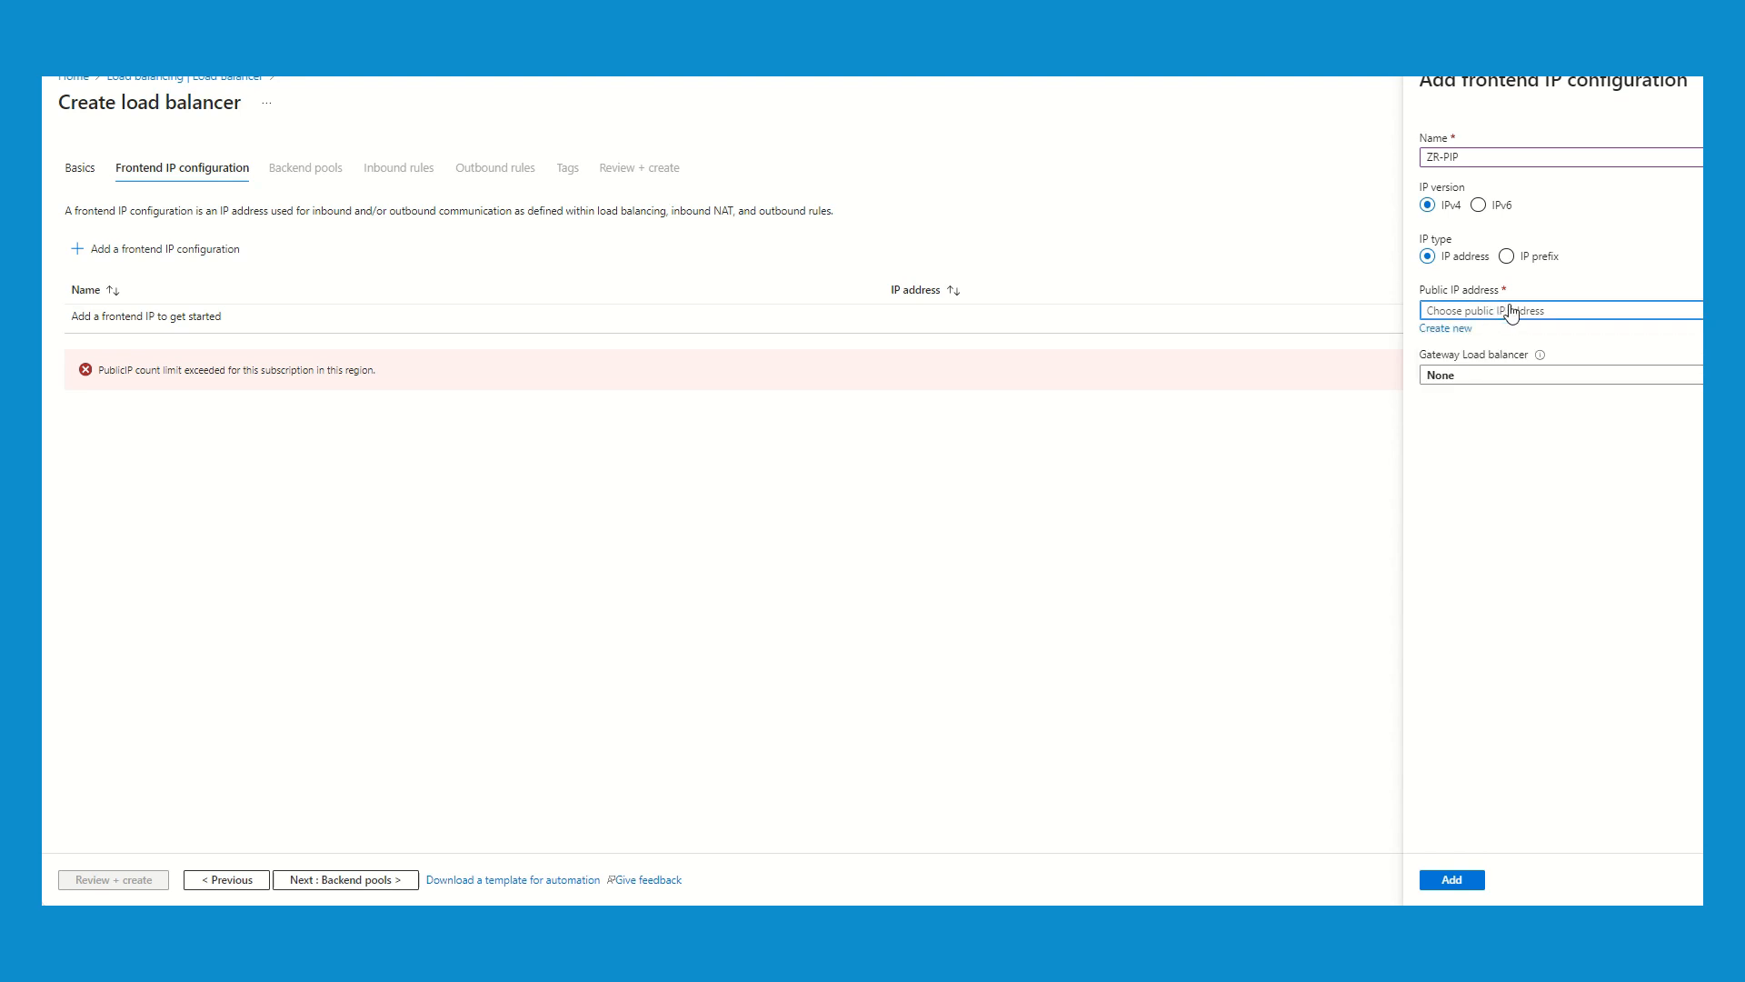
# - Create a zone-redundant public IP address named ZR-PIP for the frontend and add the frontend IP configuration
pyautogui.click(1447, 329)
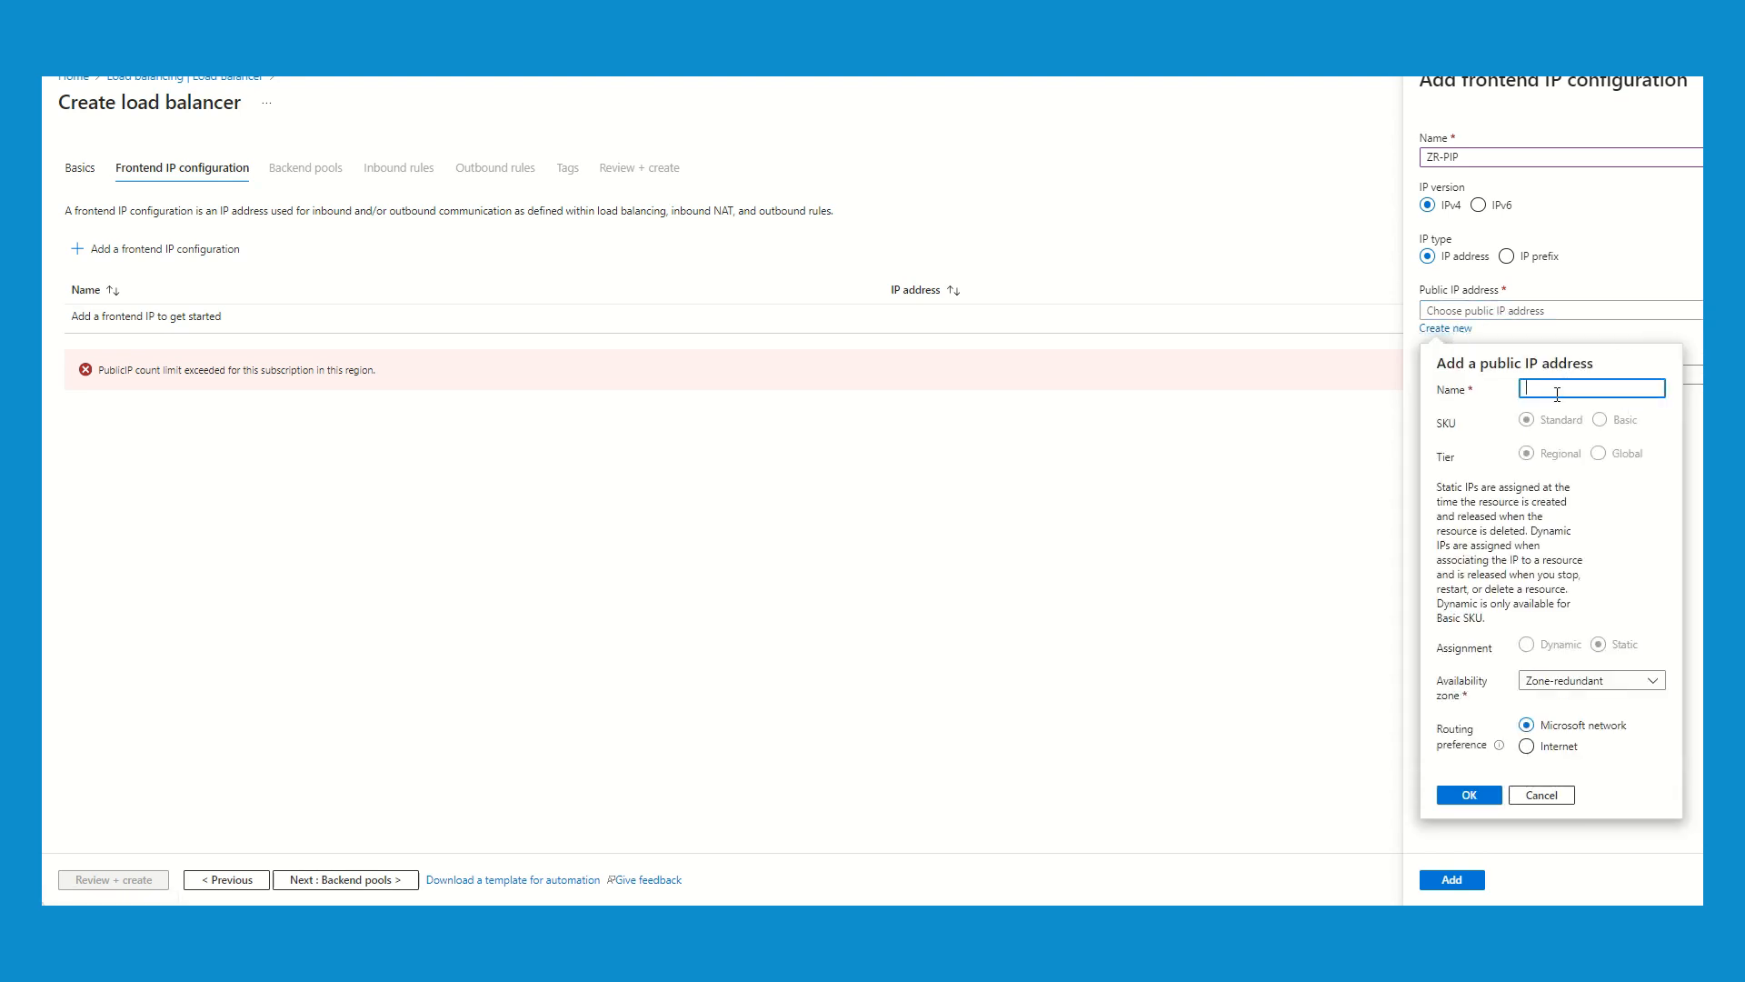
pyautogui.click(1495, 161)
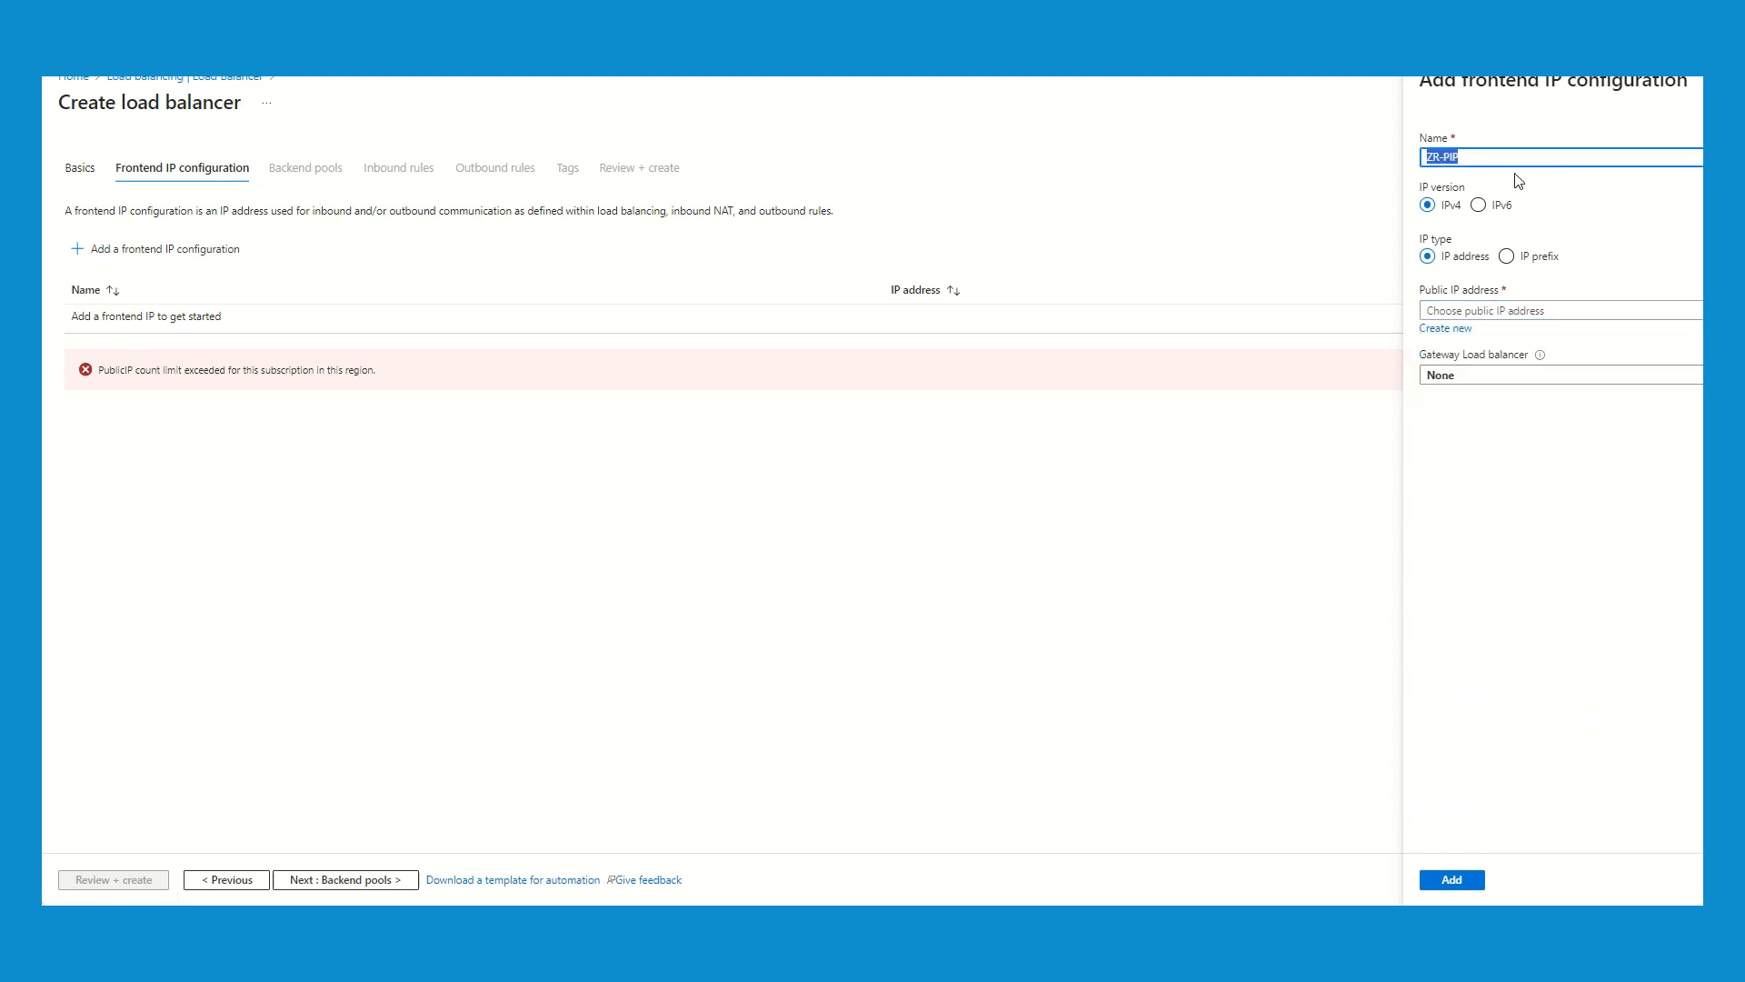
pyautogui.click(1456, 329)
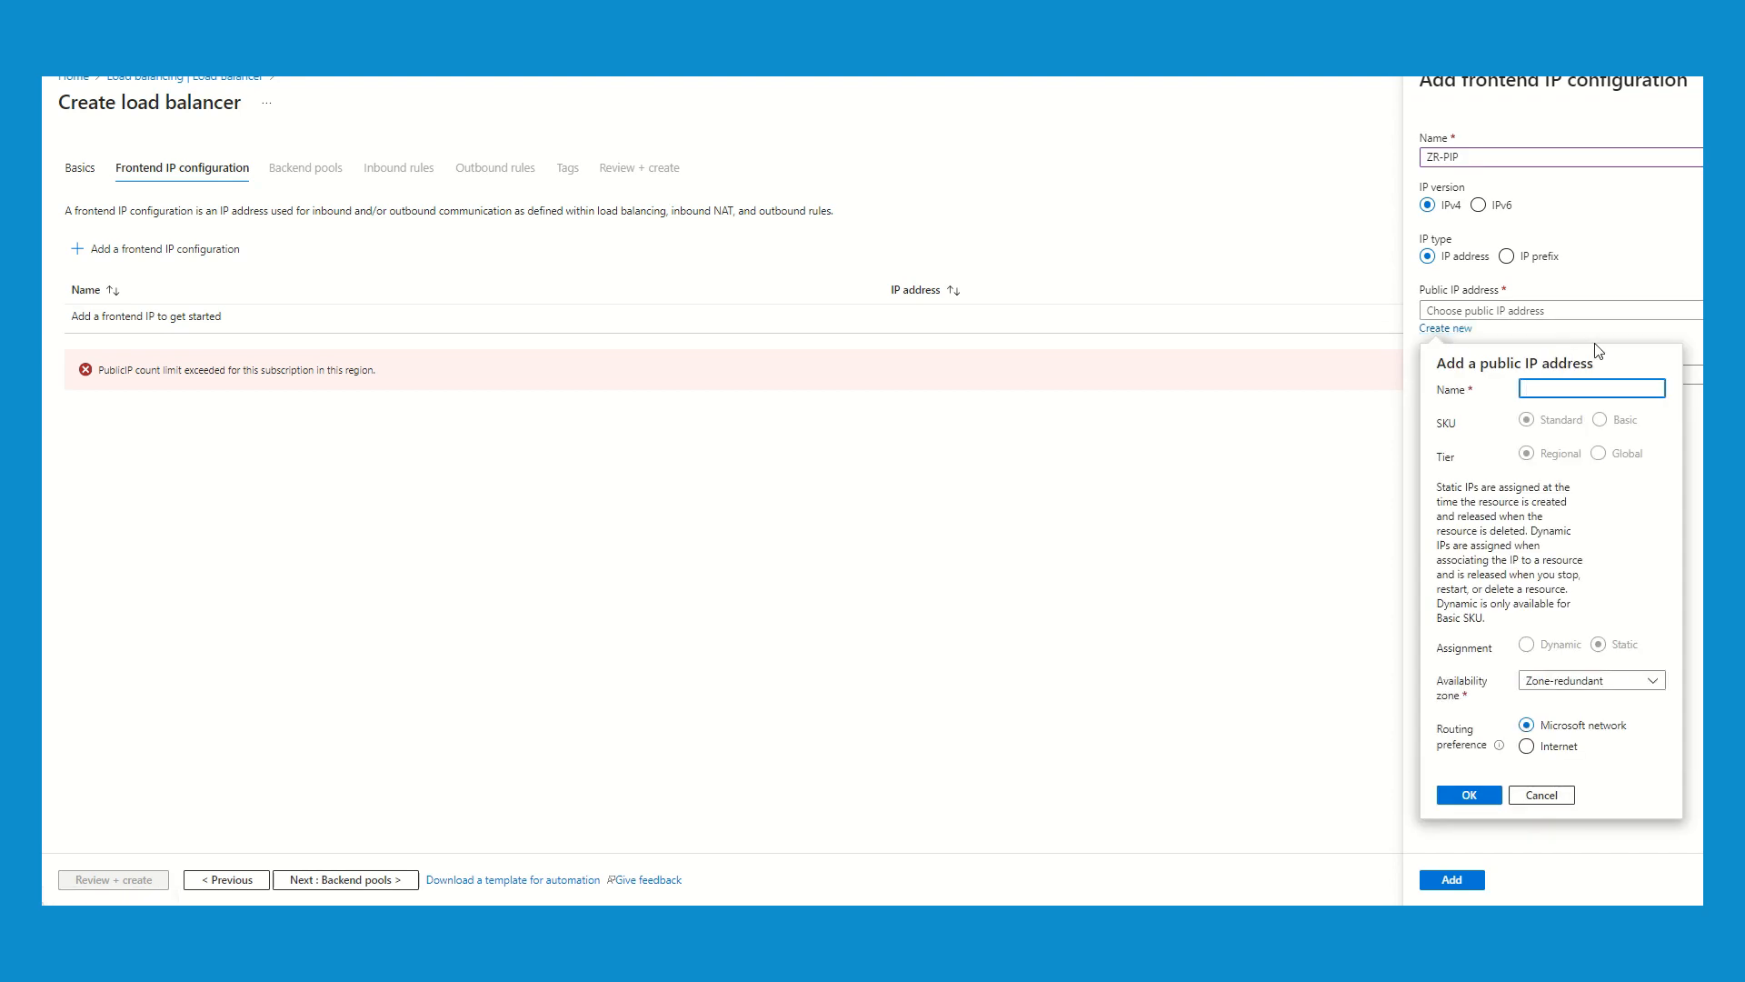
pyautogui.write('ZR-PIP')
pyautogui.click(1593, 689)
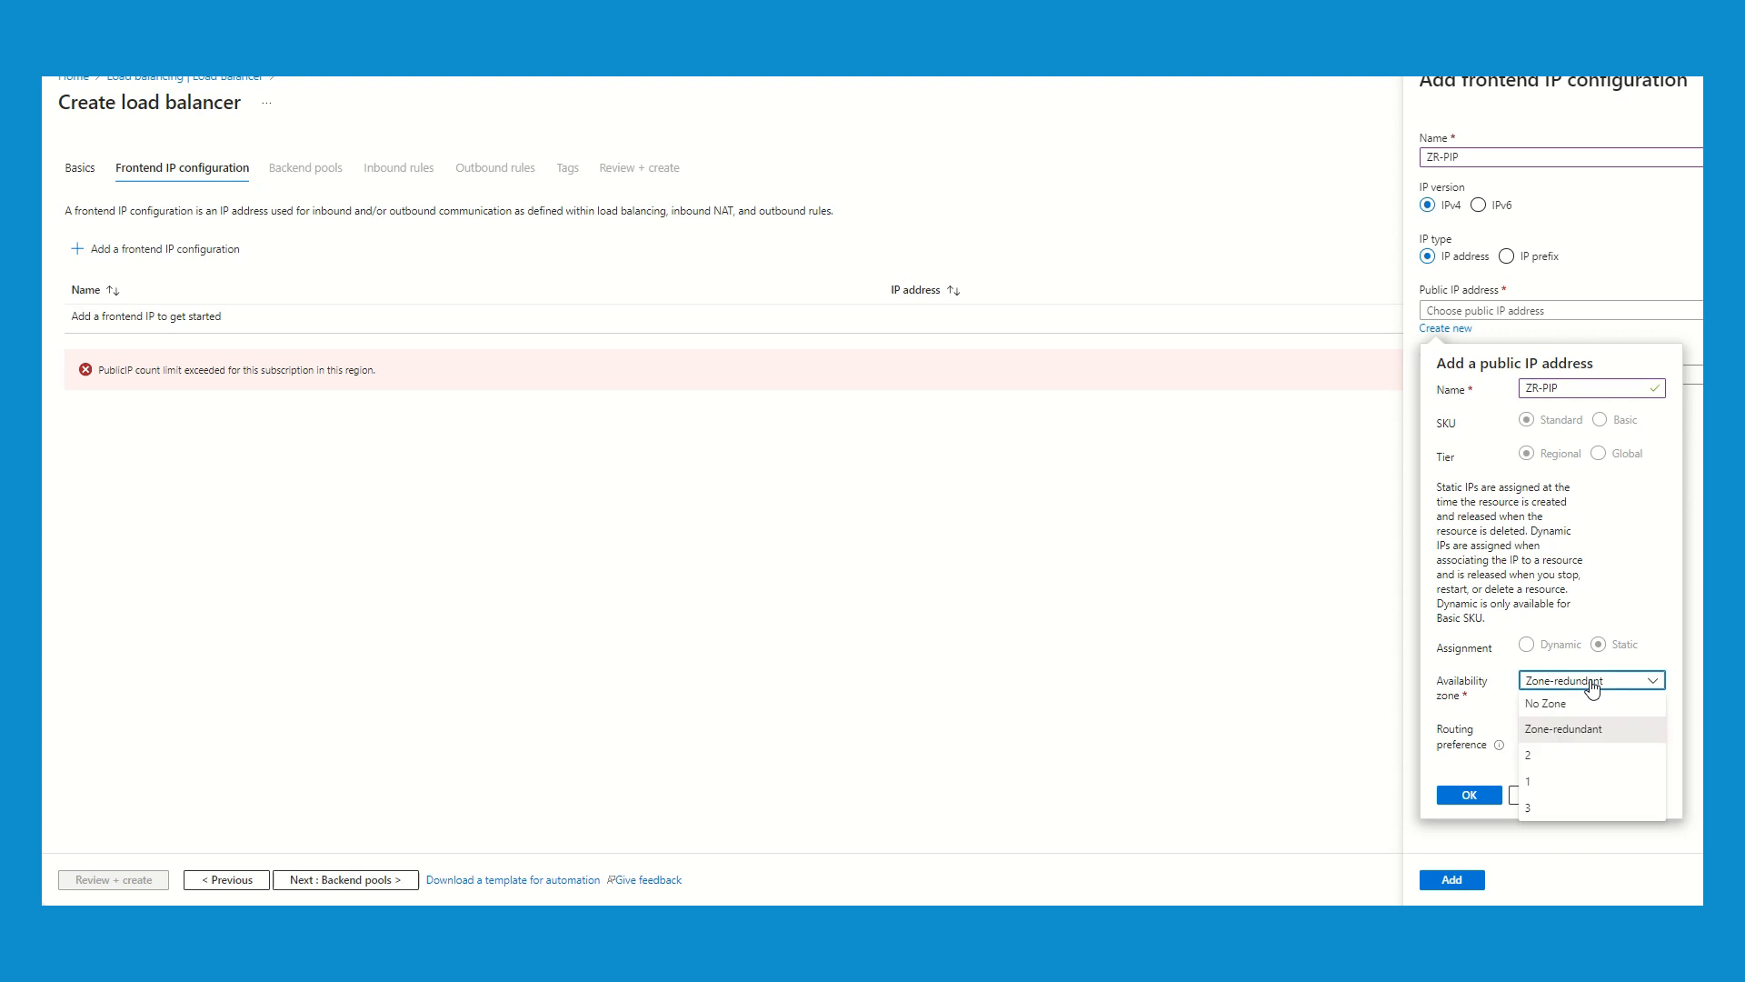
pyautogui.click(1636, 599)
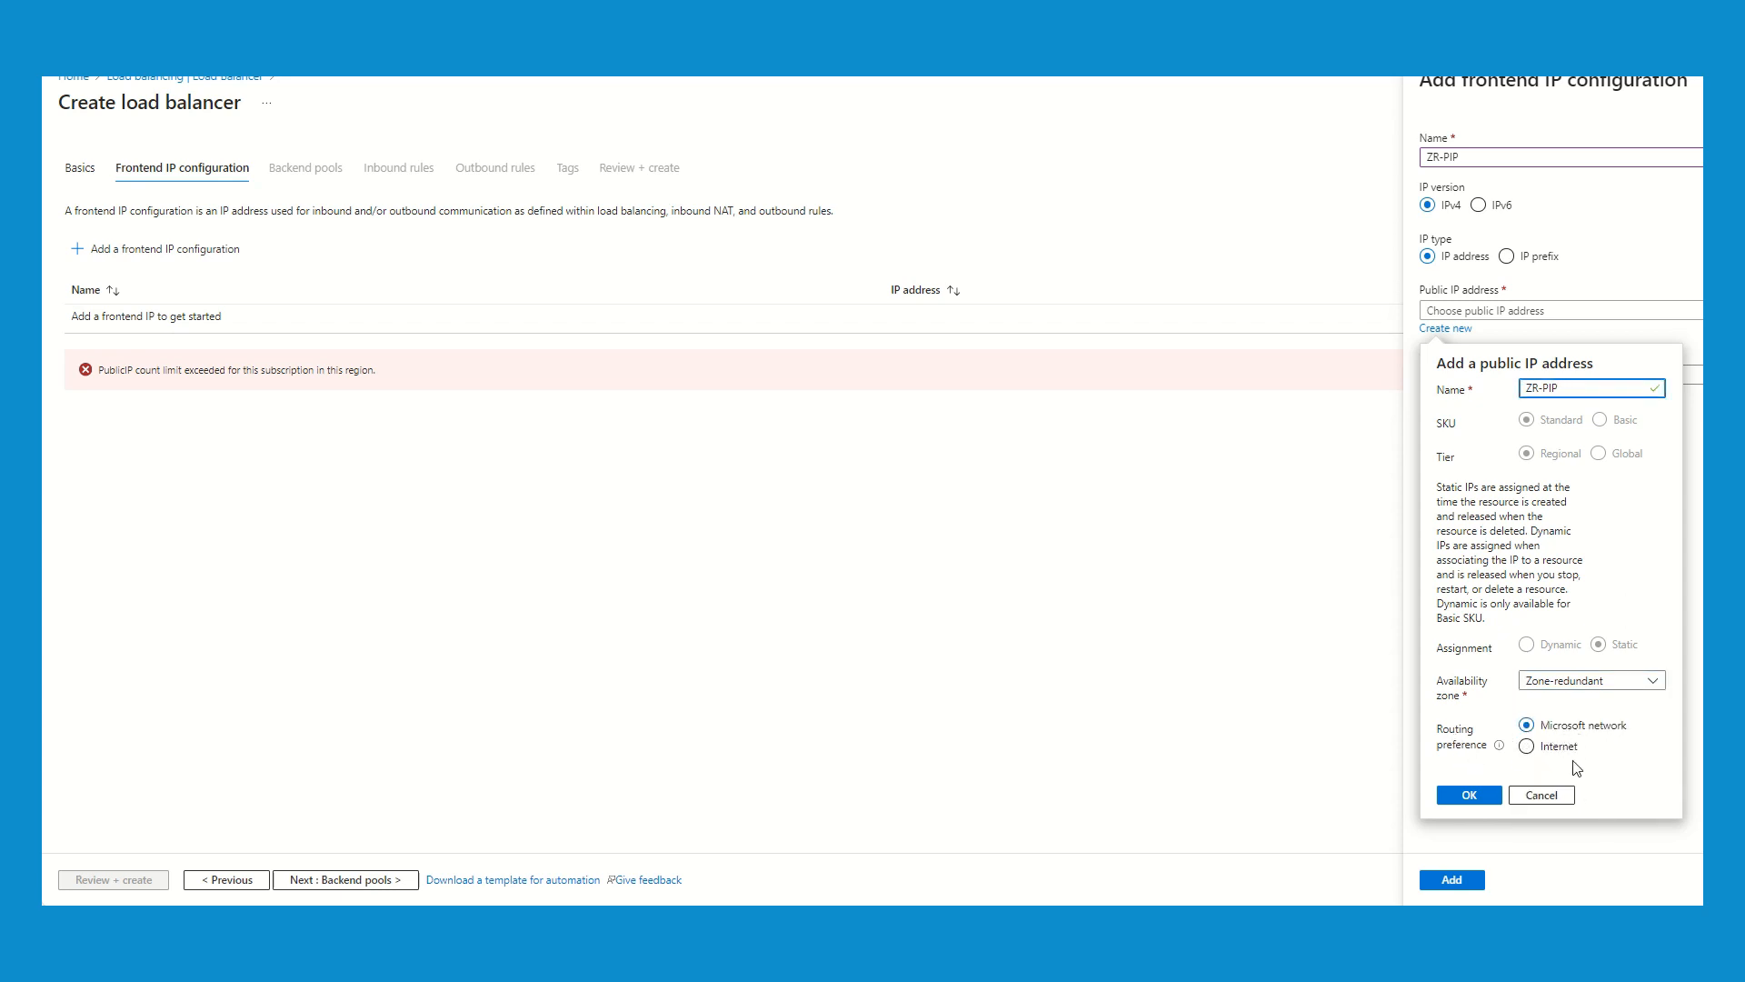
pyautogui.click(1470, 795)
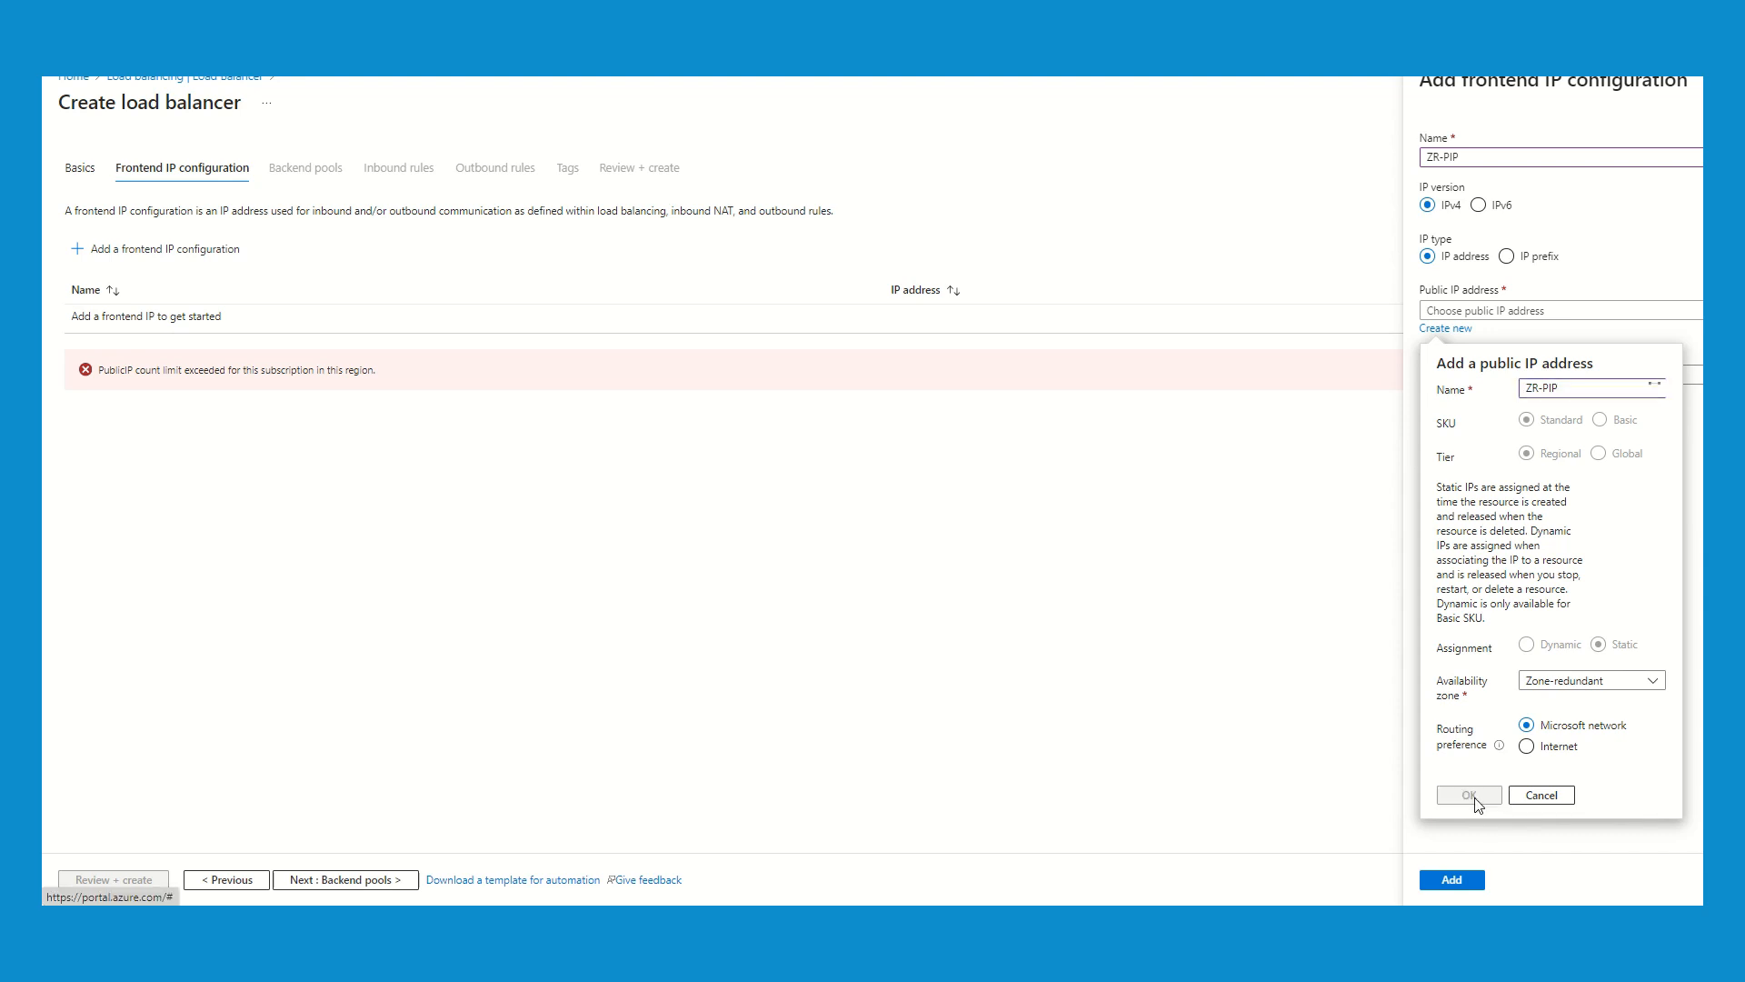
pyautogui.click(1452, 880)
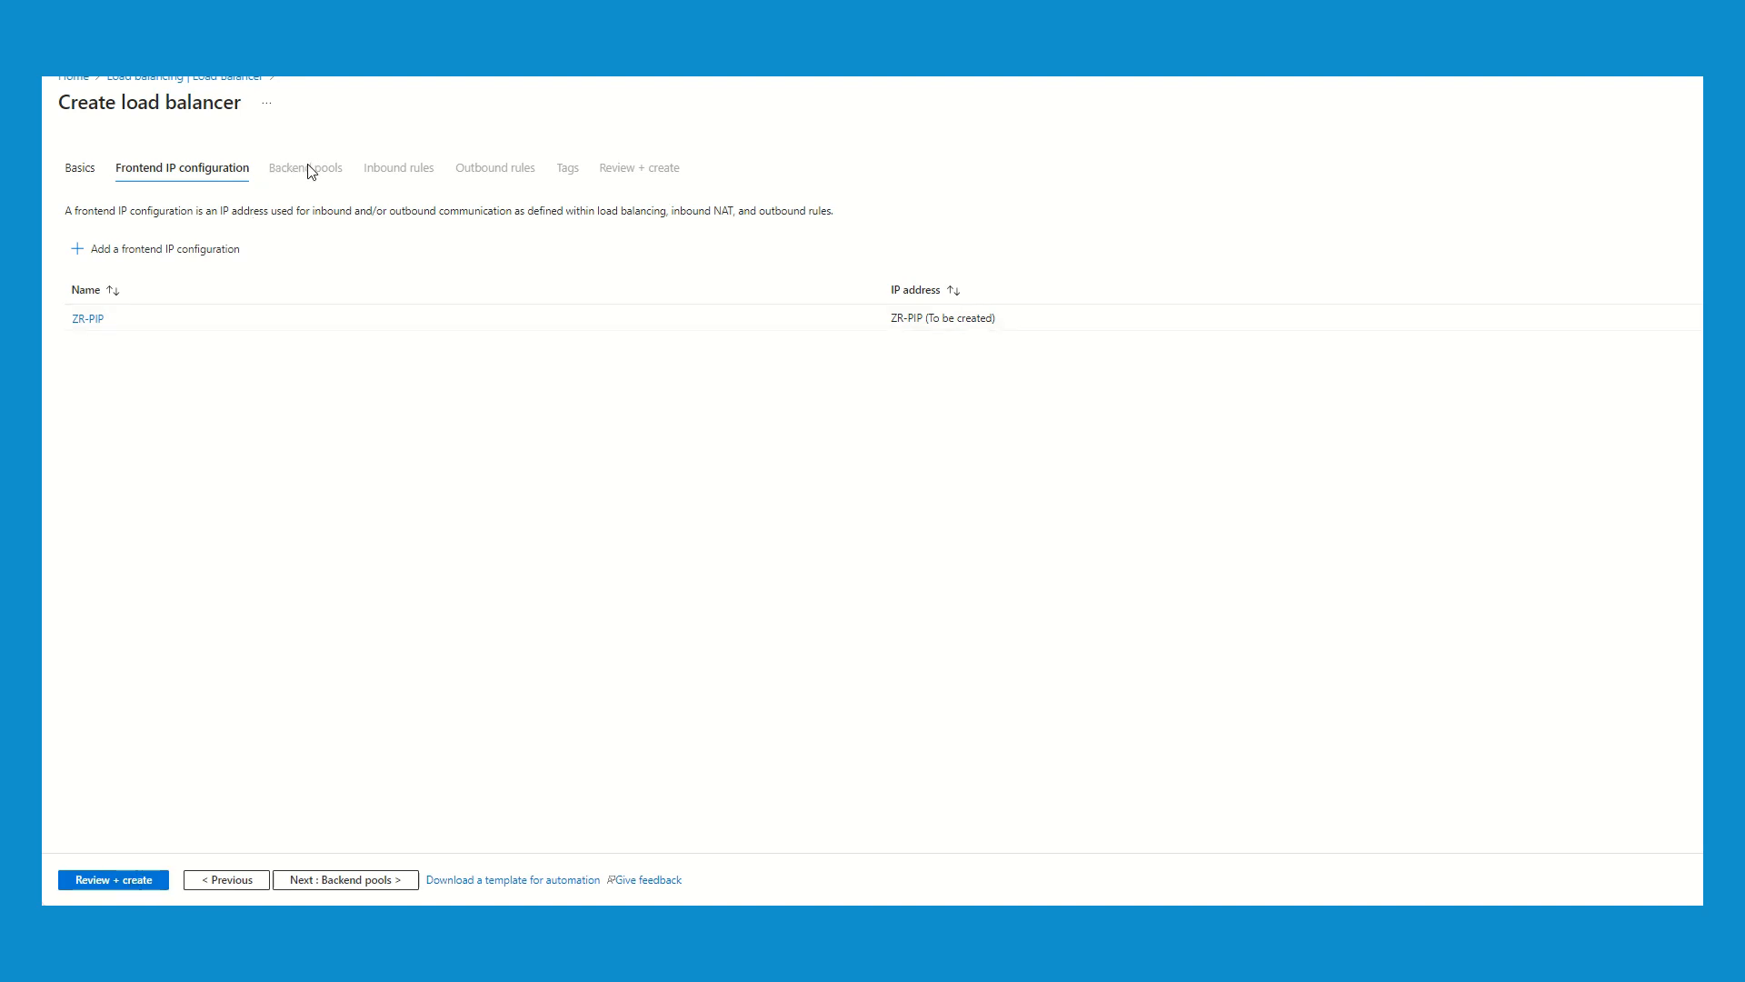
# - Proceed to the backend pools and start a pool named POOL in the virtual network Client_group-vnet
pyautogui.click(341, 882)
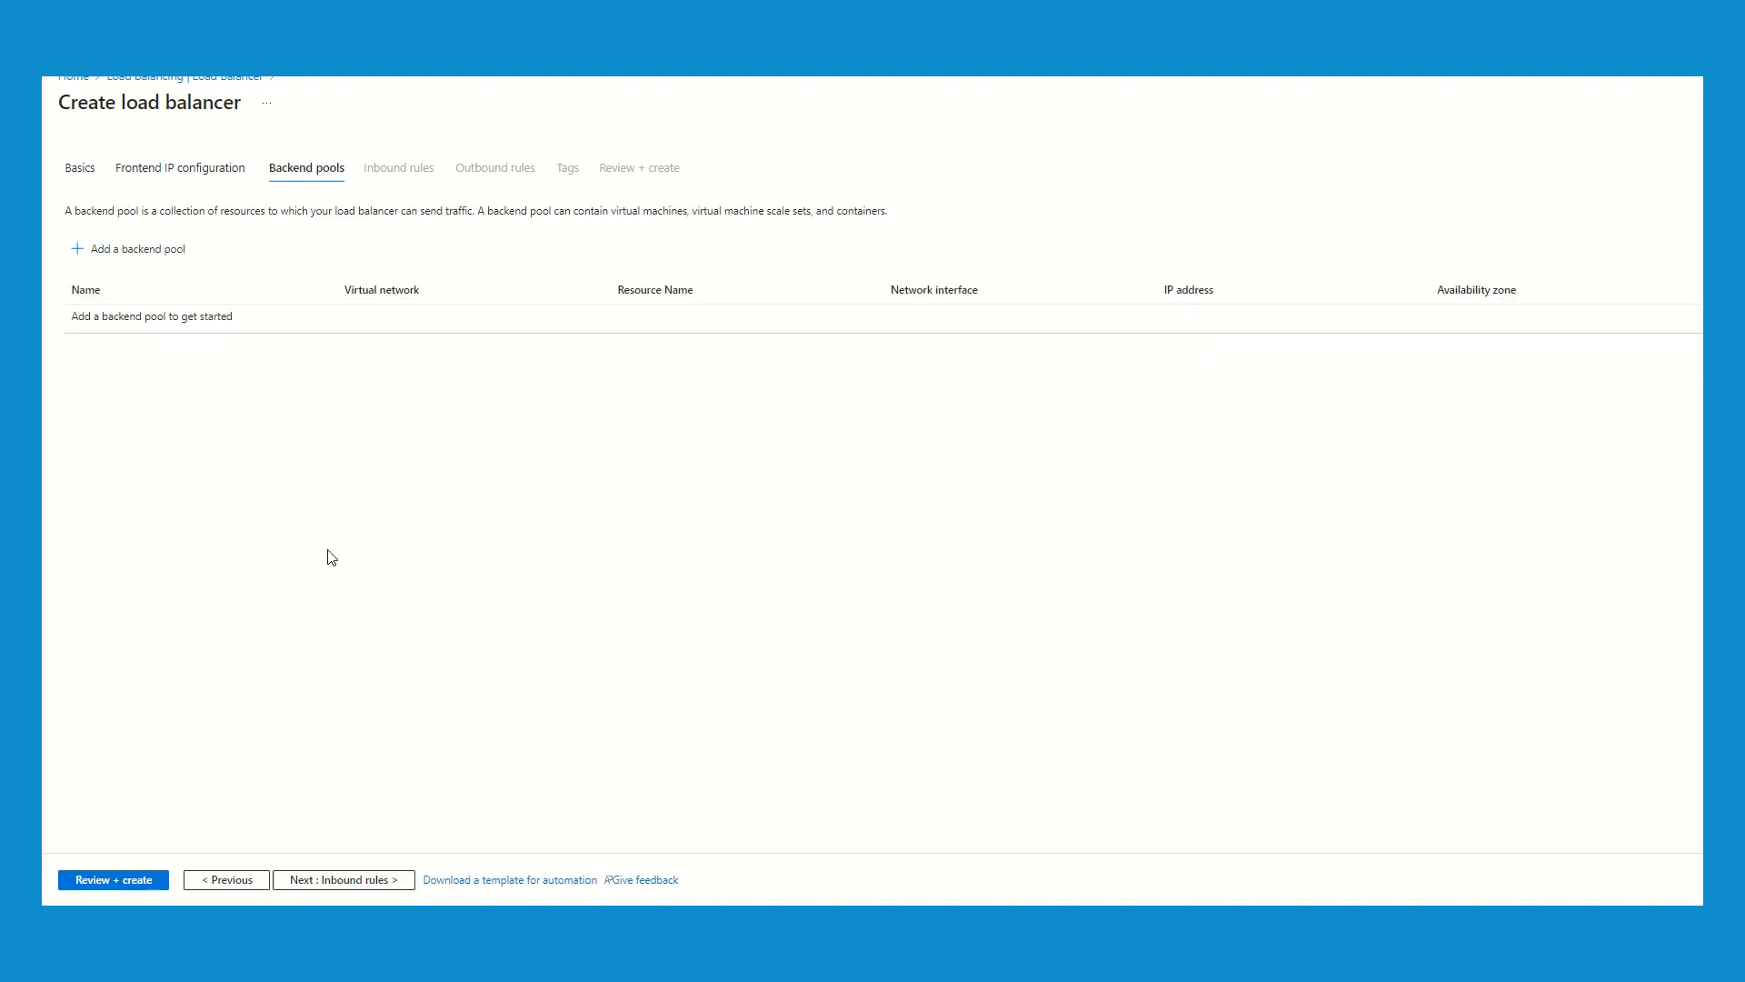
pyautogui.click(128, 251)
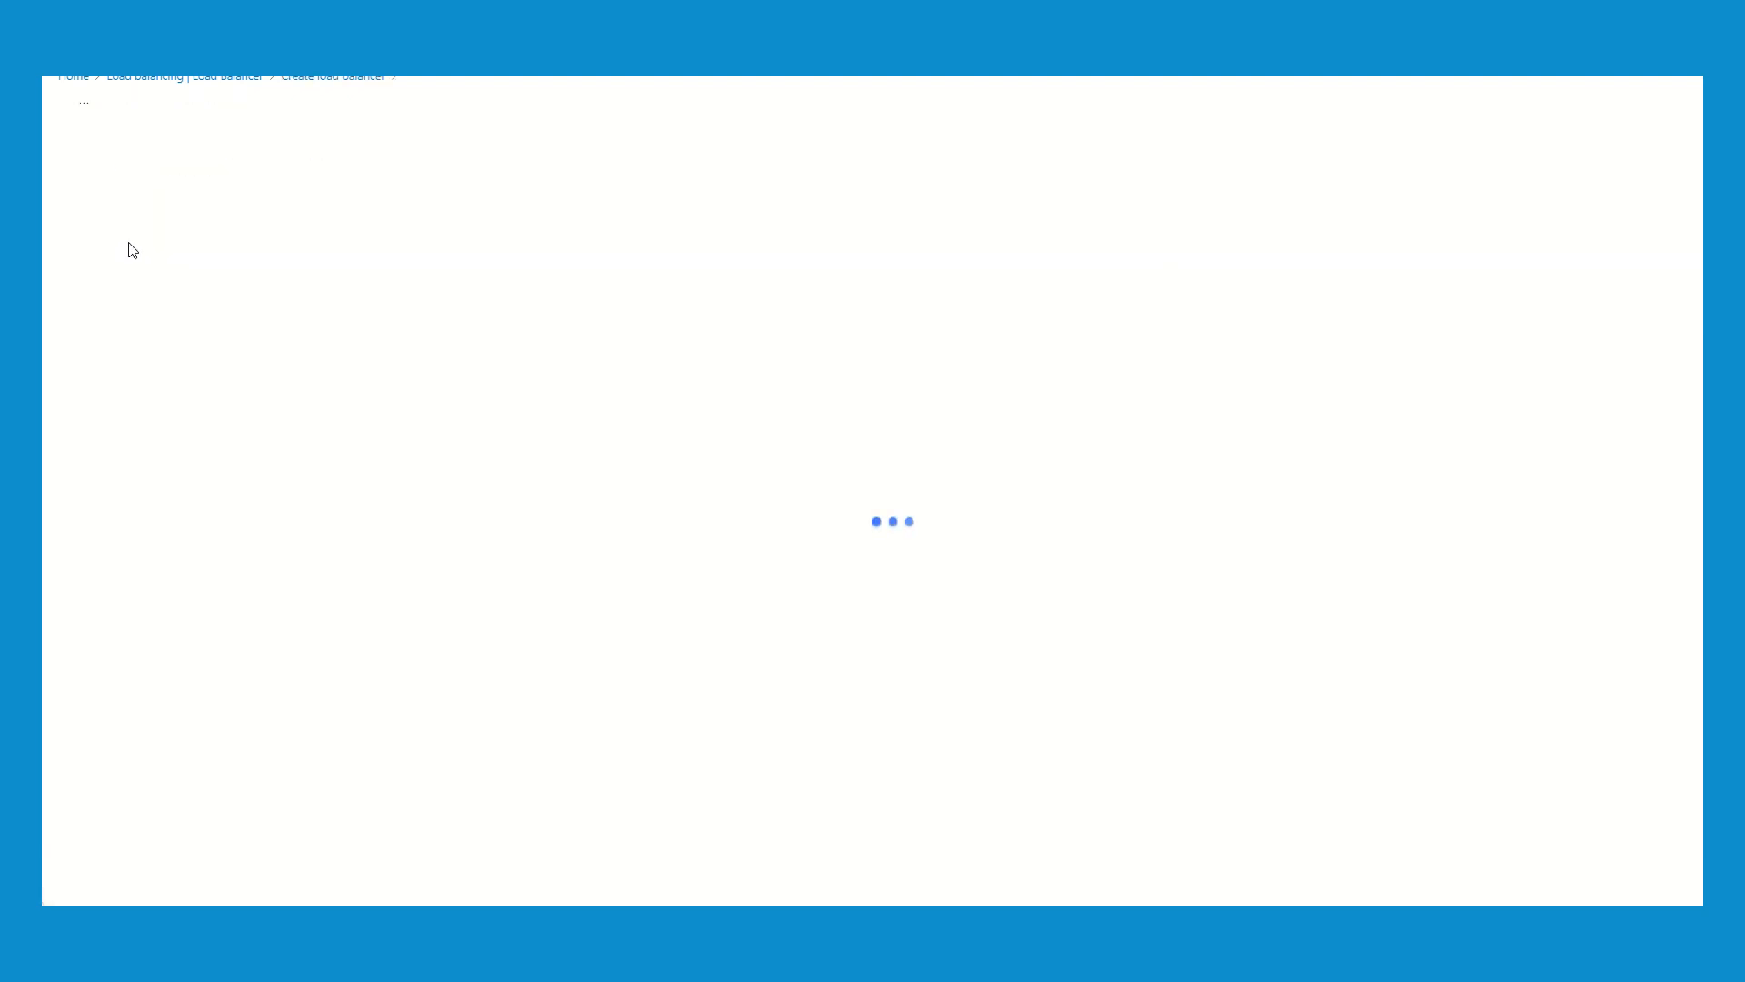
pyautogui.click(301, 158)
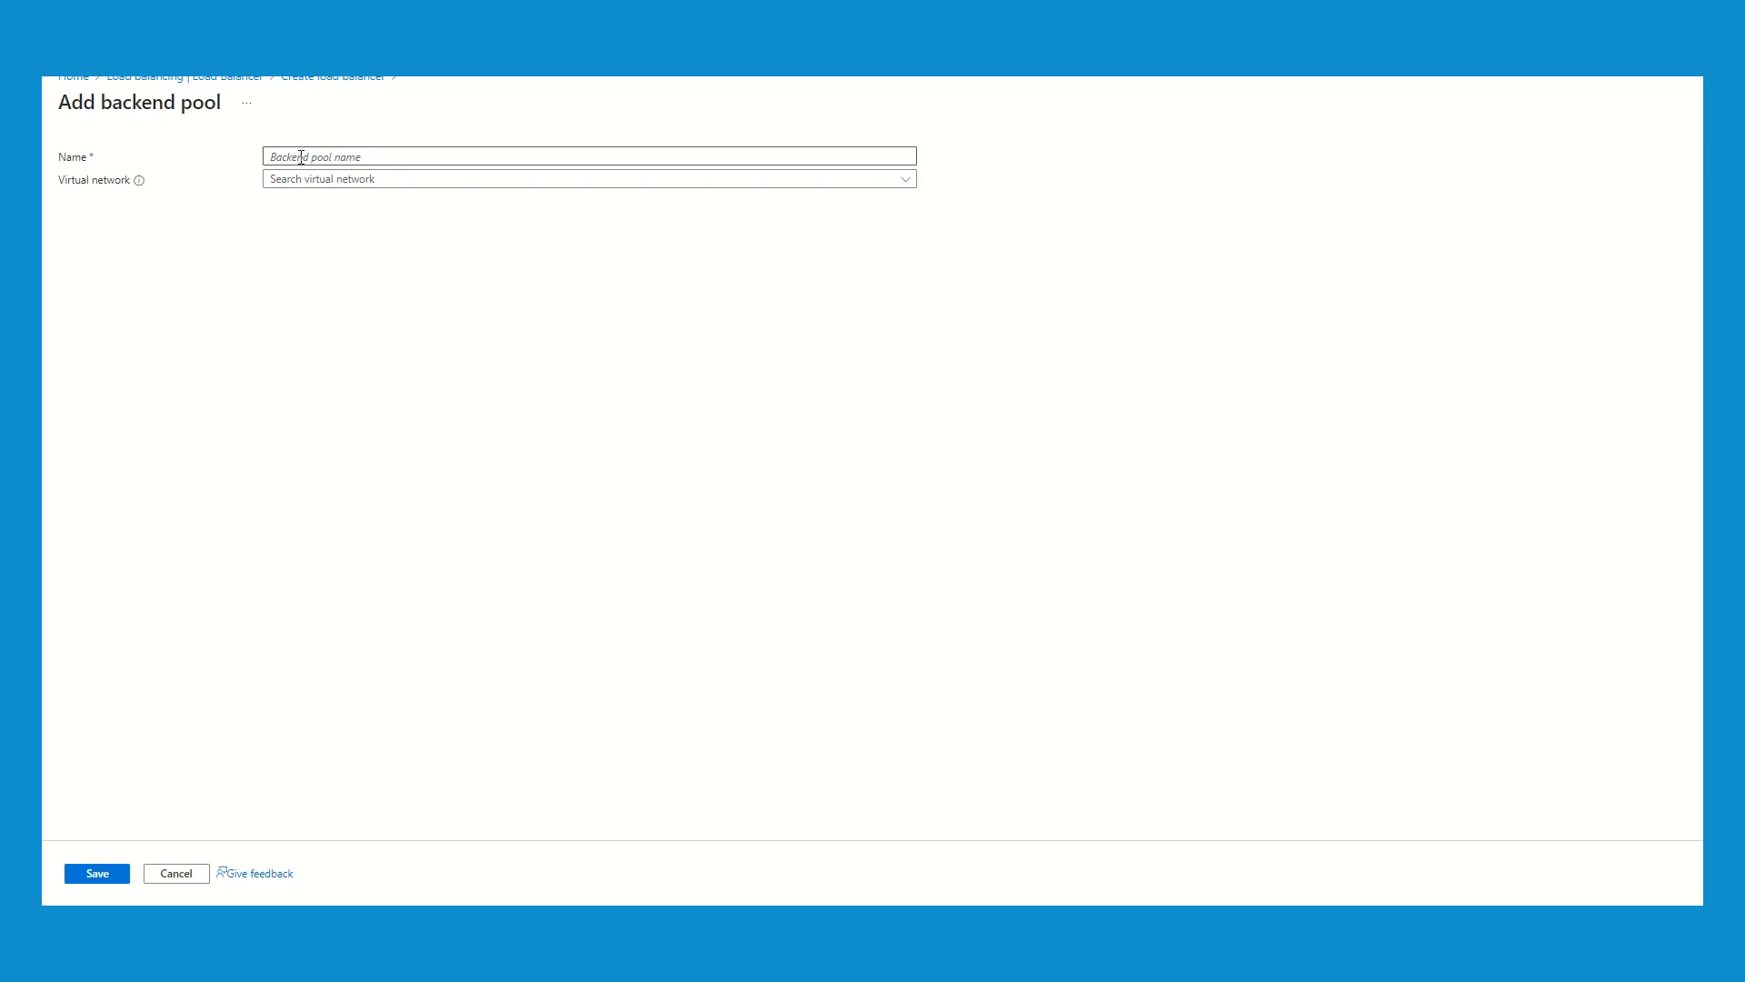
pyautogui.write('POOL')
pyautogui.click(367, 179)
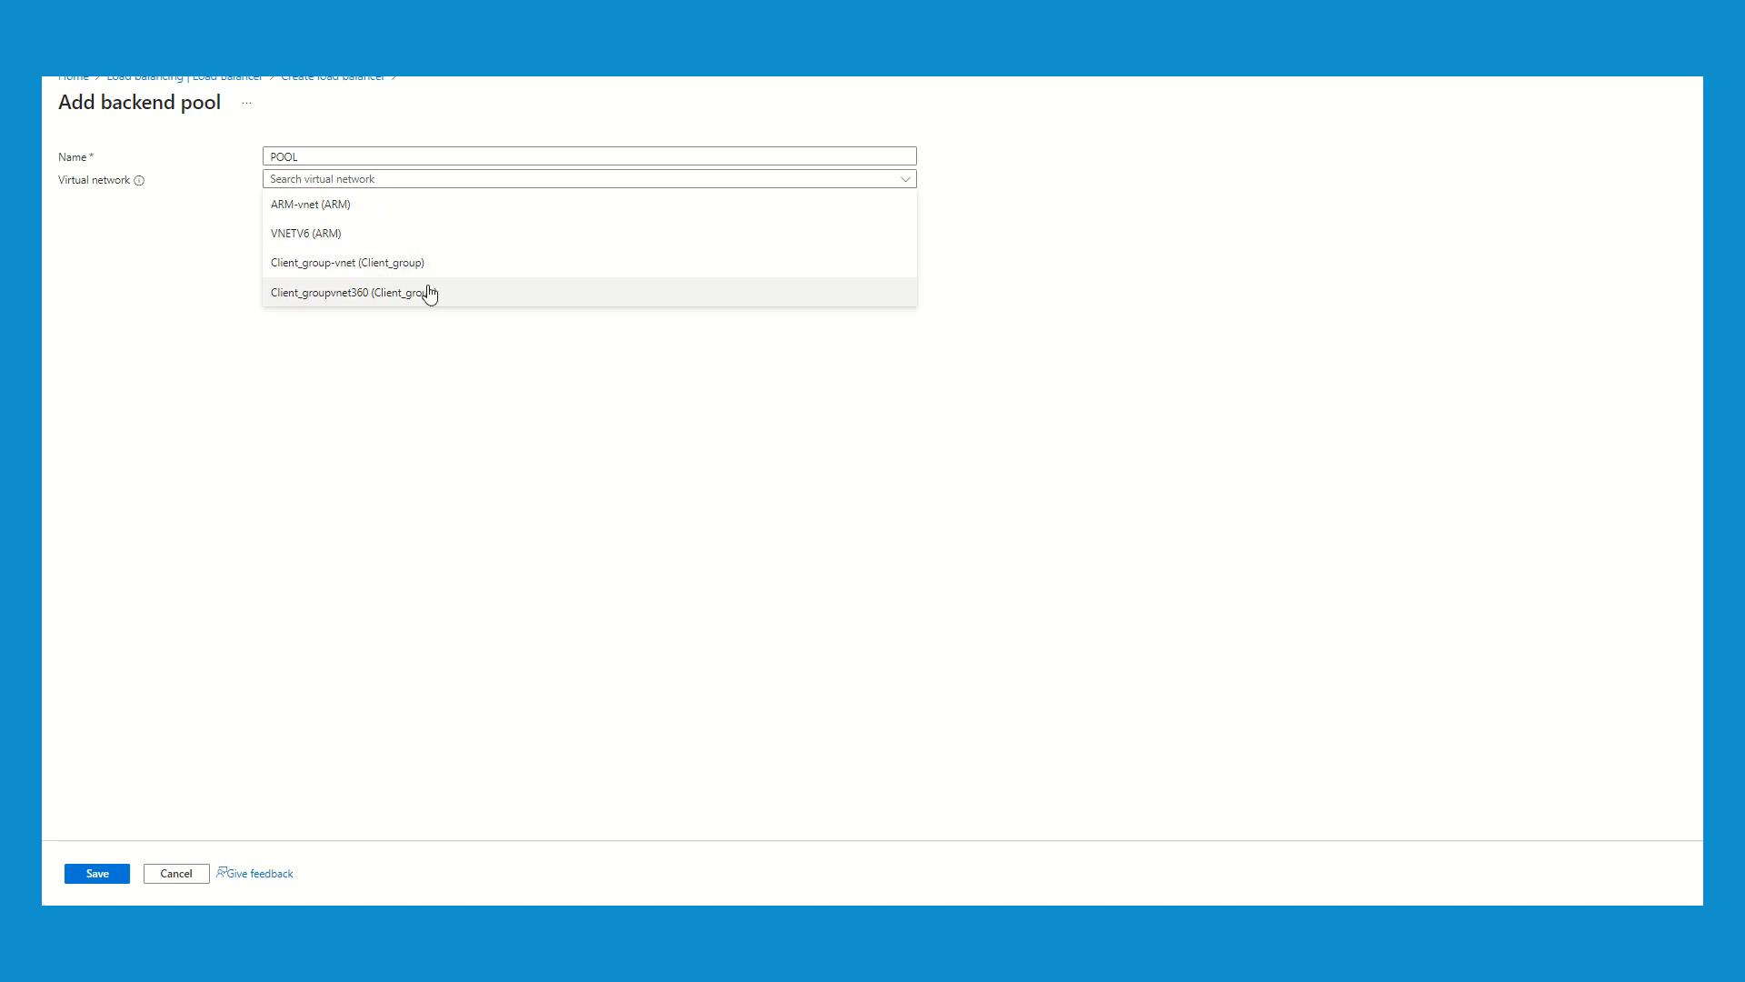
pyautogui.click(406, 266)
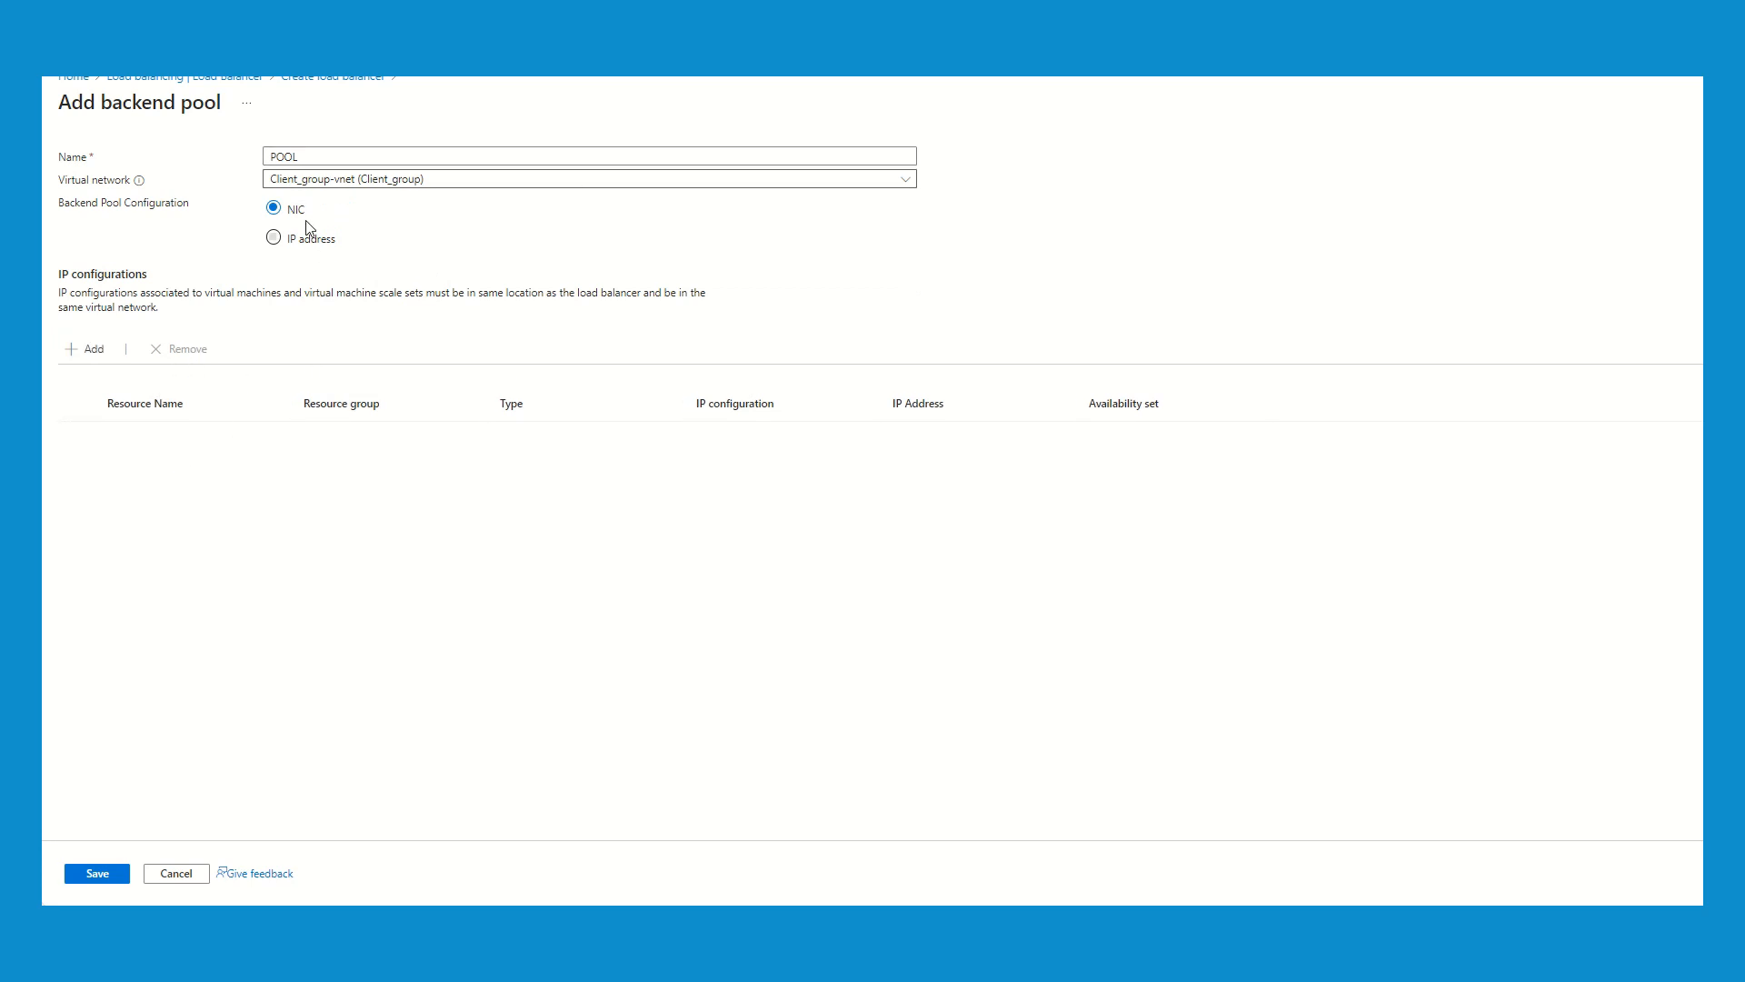
# - Add the IP configurations of VM3LB and VM1LB to the backend pool and save the pool
pyautogui.click(95, 351)
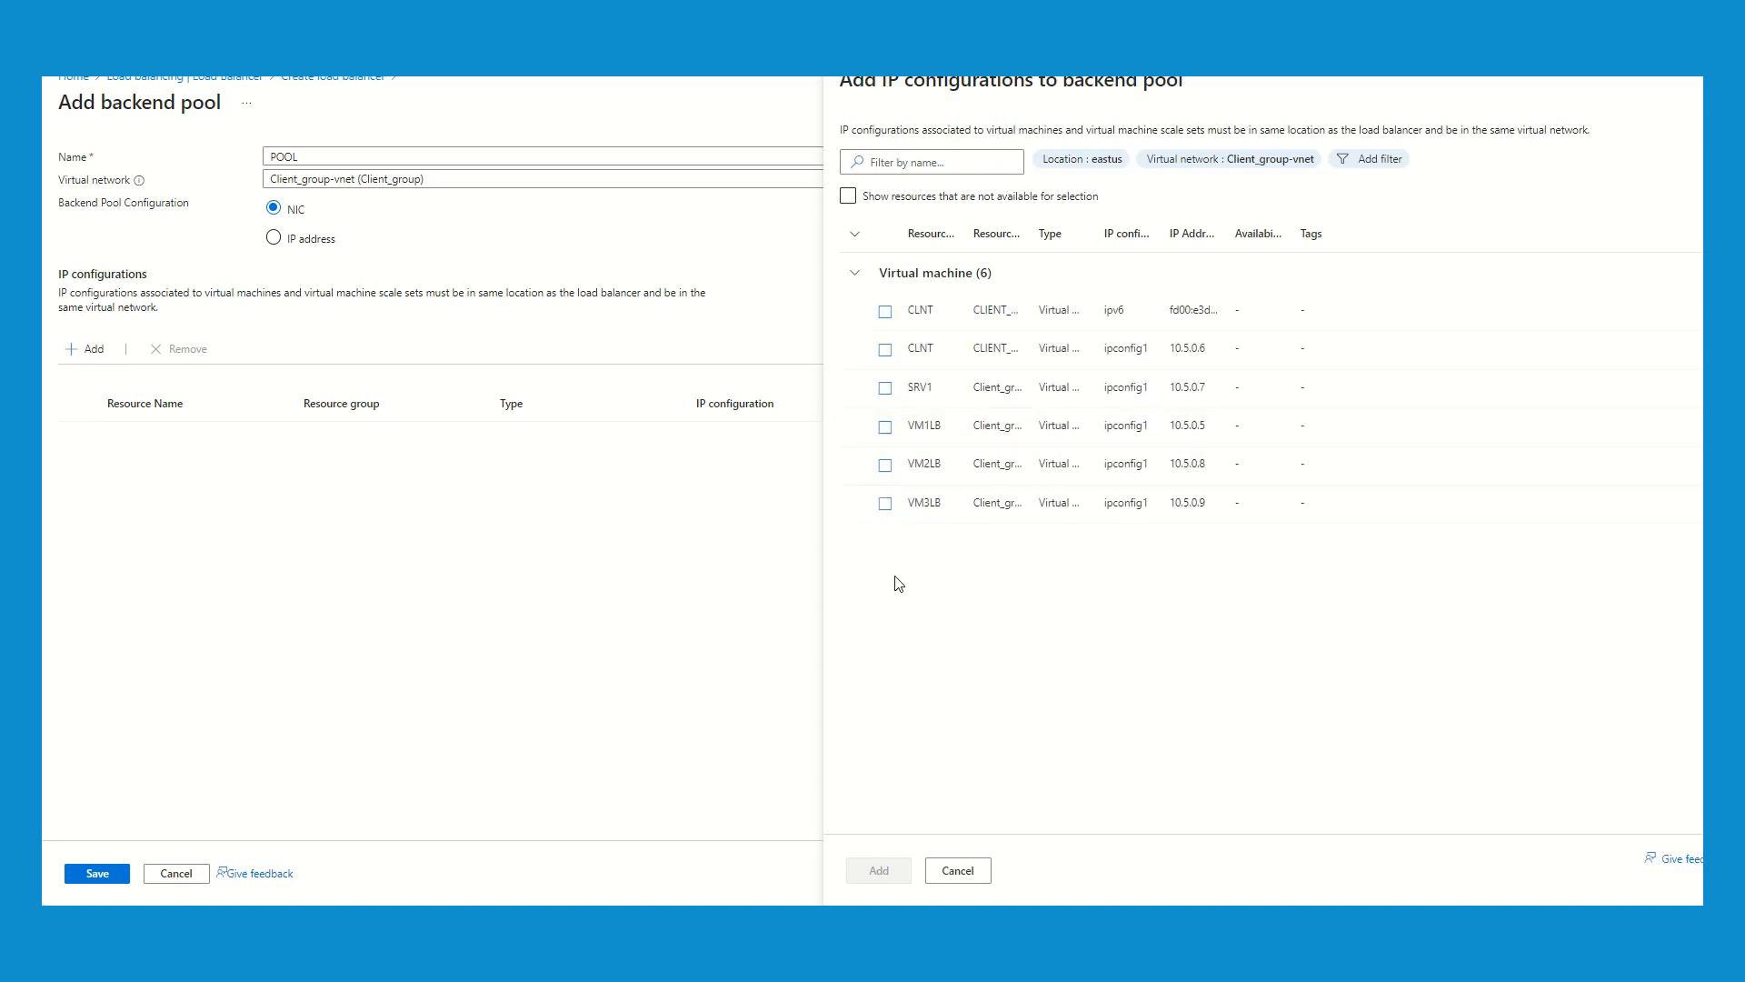
pyautogui.click(885, 504)
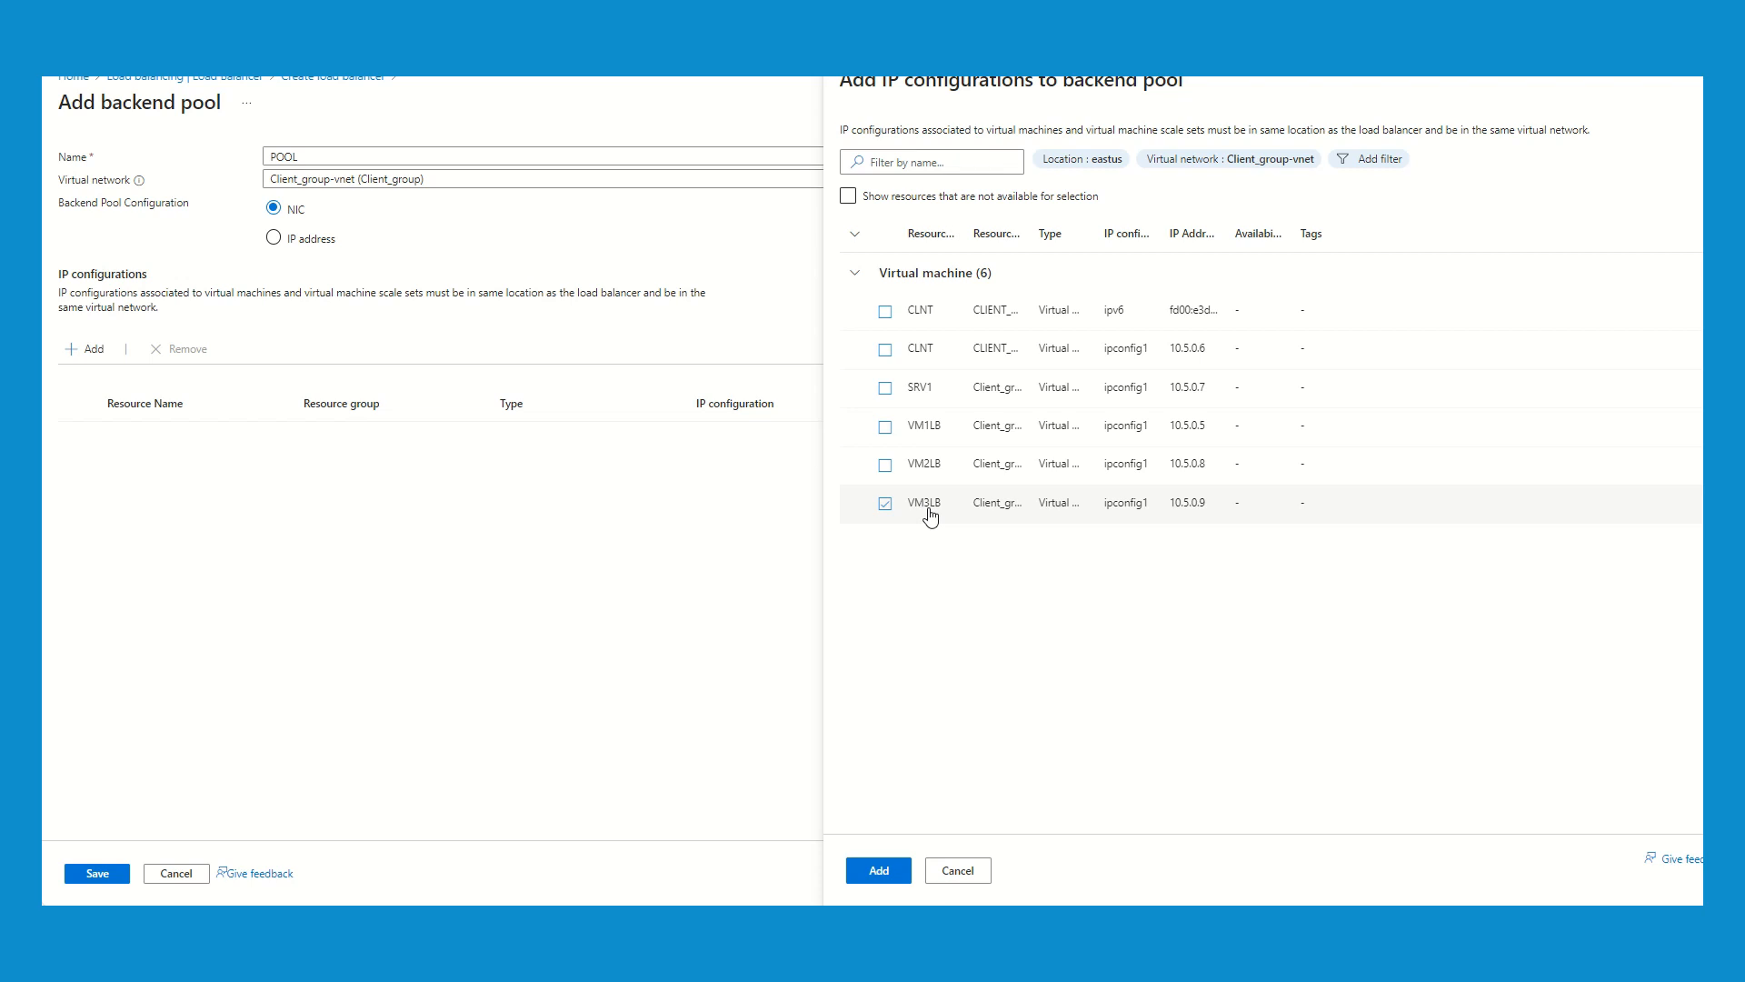
pyautogui.click(883, 435)
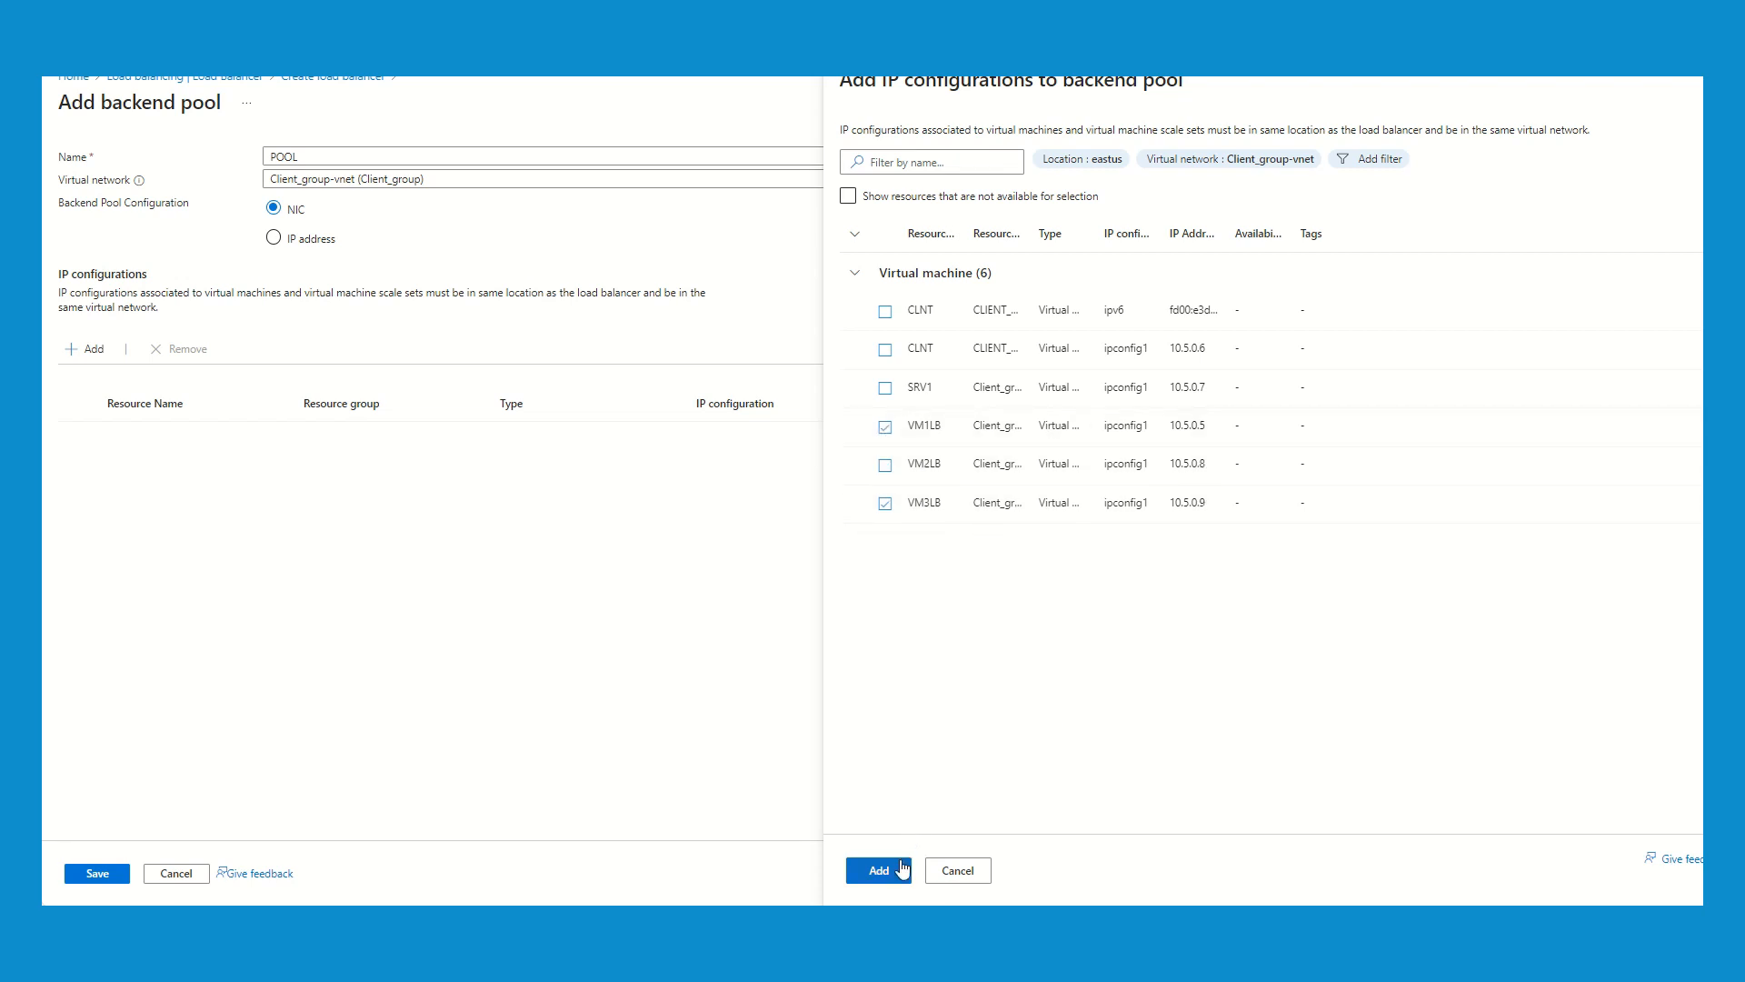
pyautogui.click(901, 871)
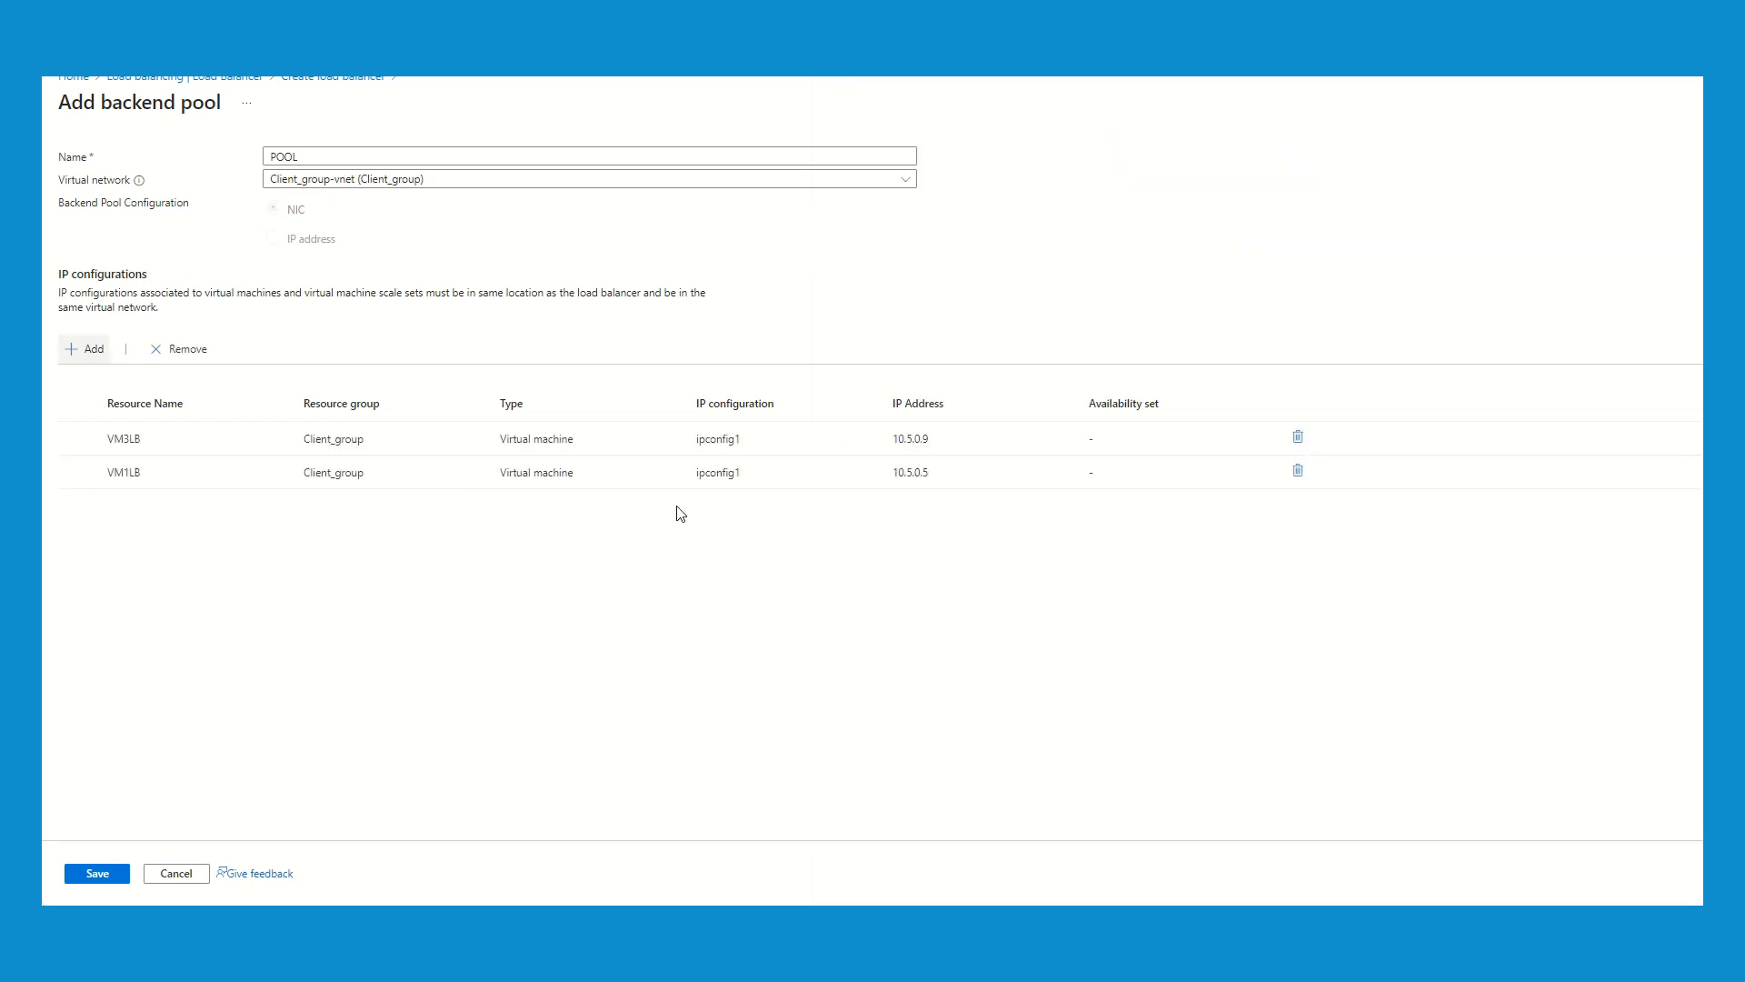
pyautogui.click(97, 874)
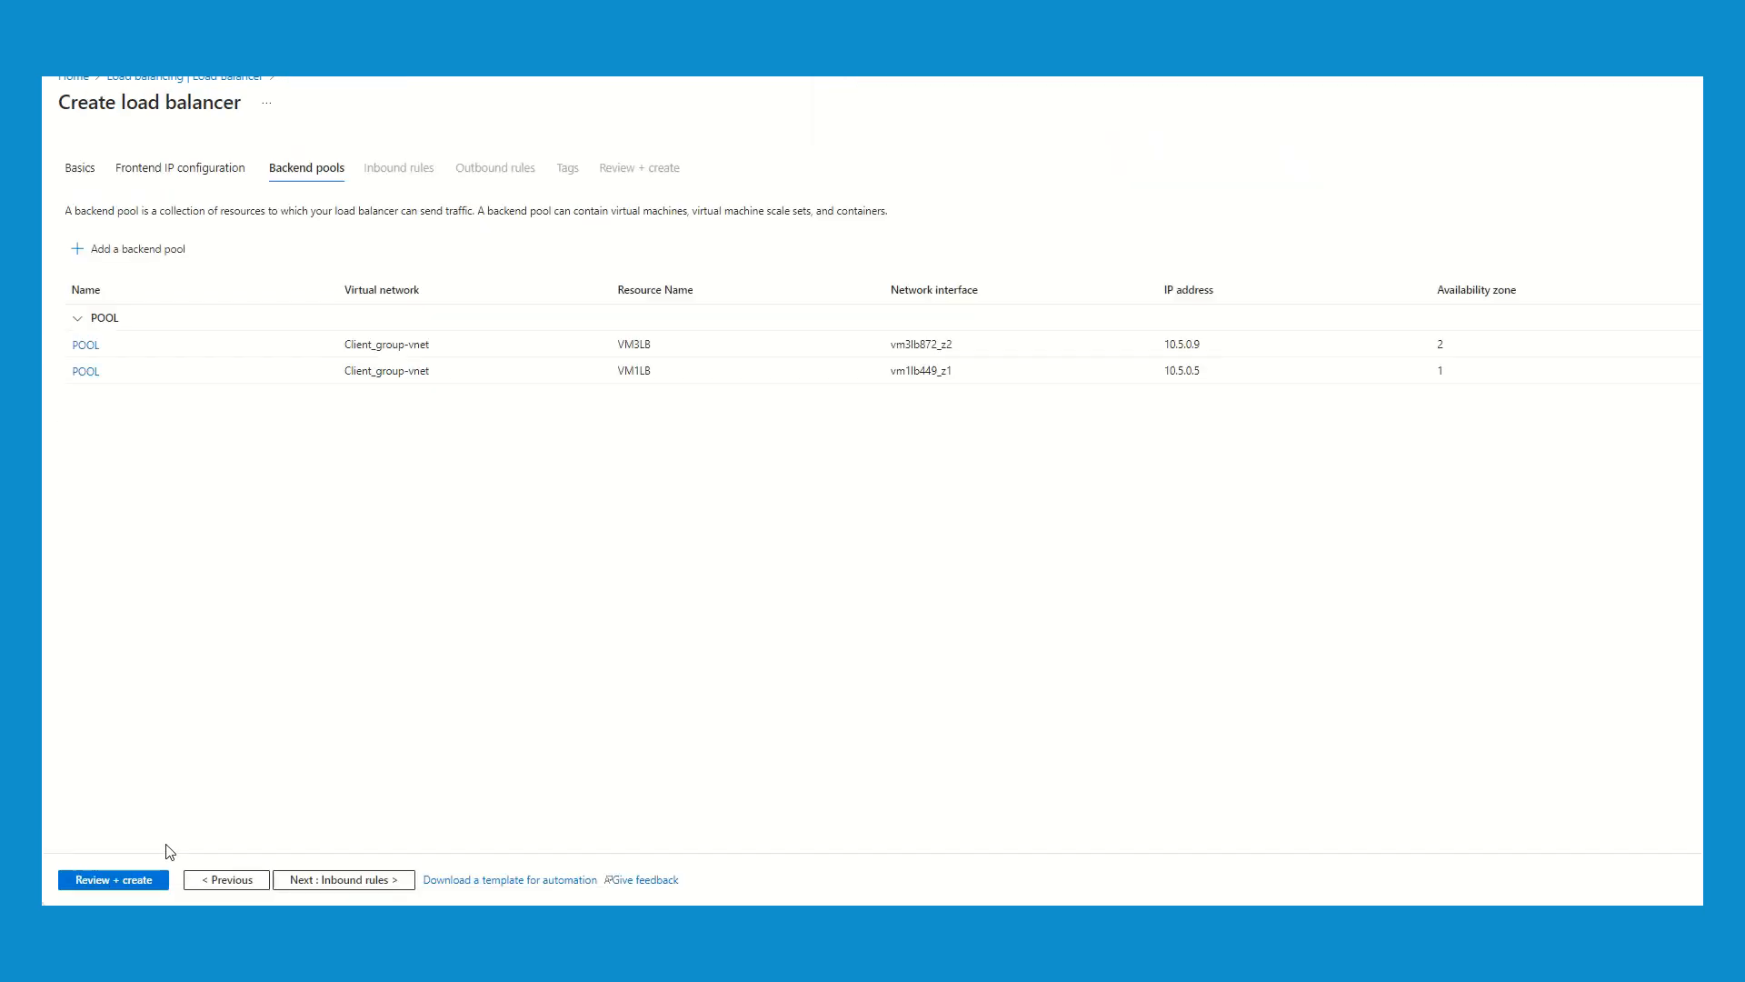
# - Review and create the load balancer, and open the load balancing rules of ZR-LB
pyautogui.click(132, 879)
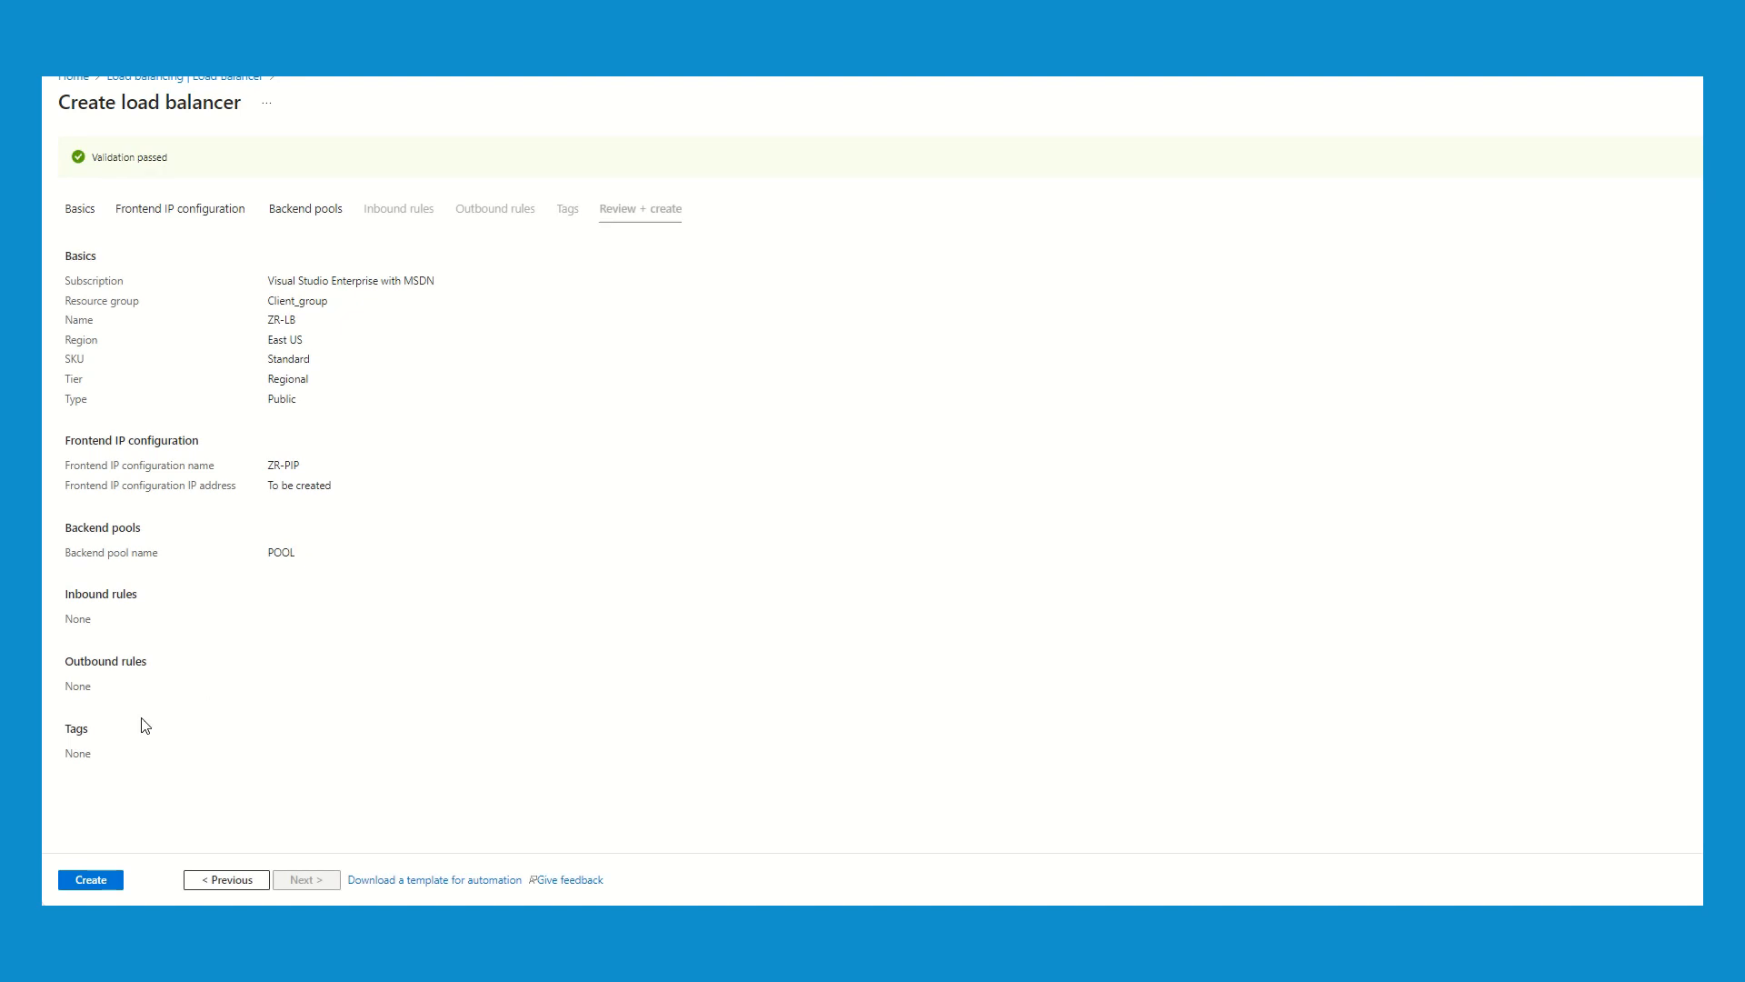
pyautogui.click(107, 883)
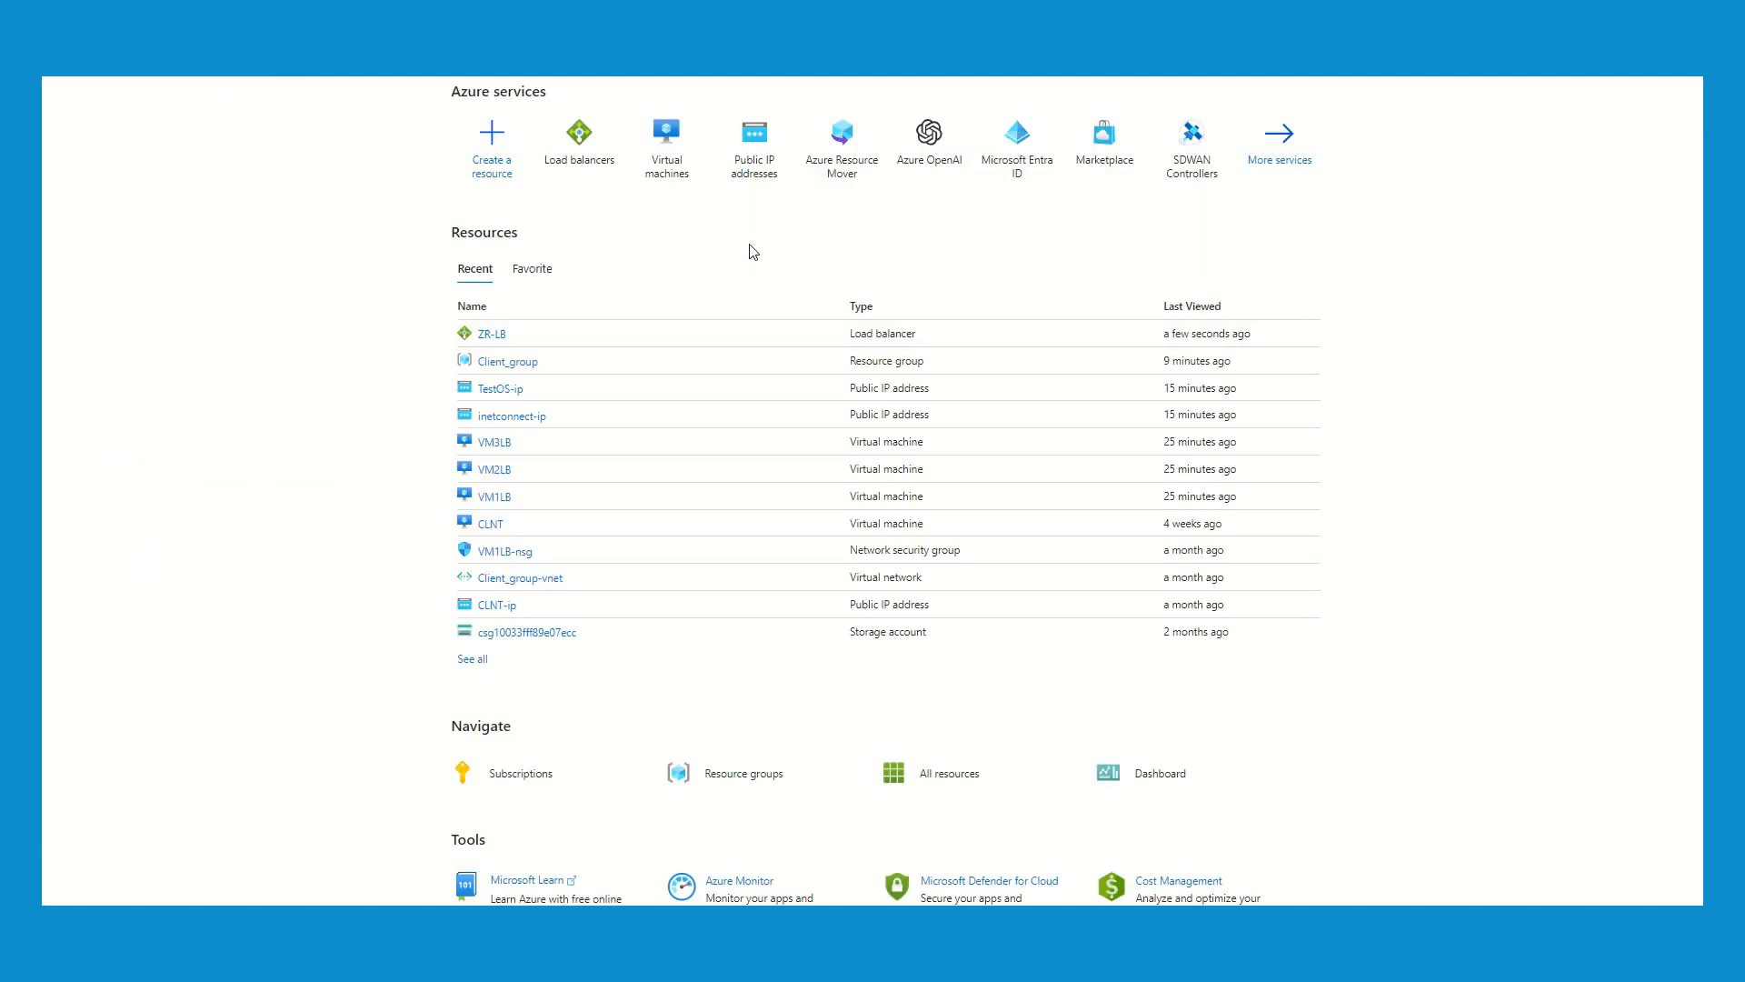
pyautogui.click(592, 160)
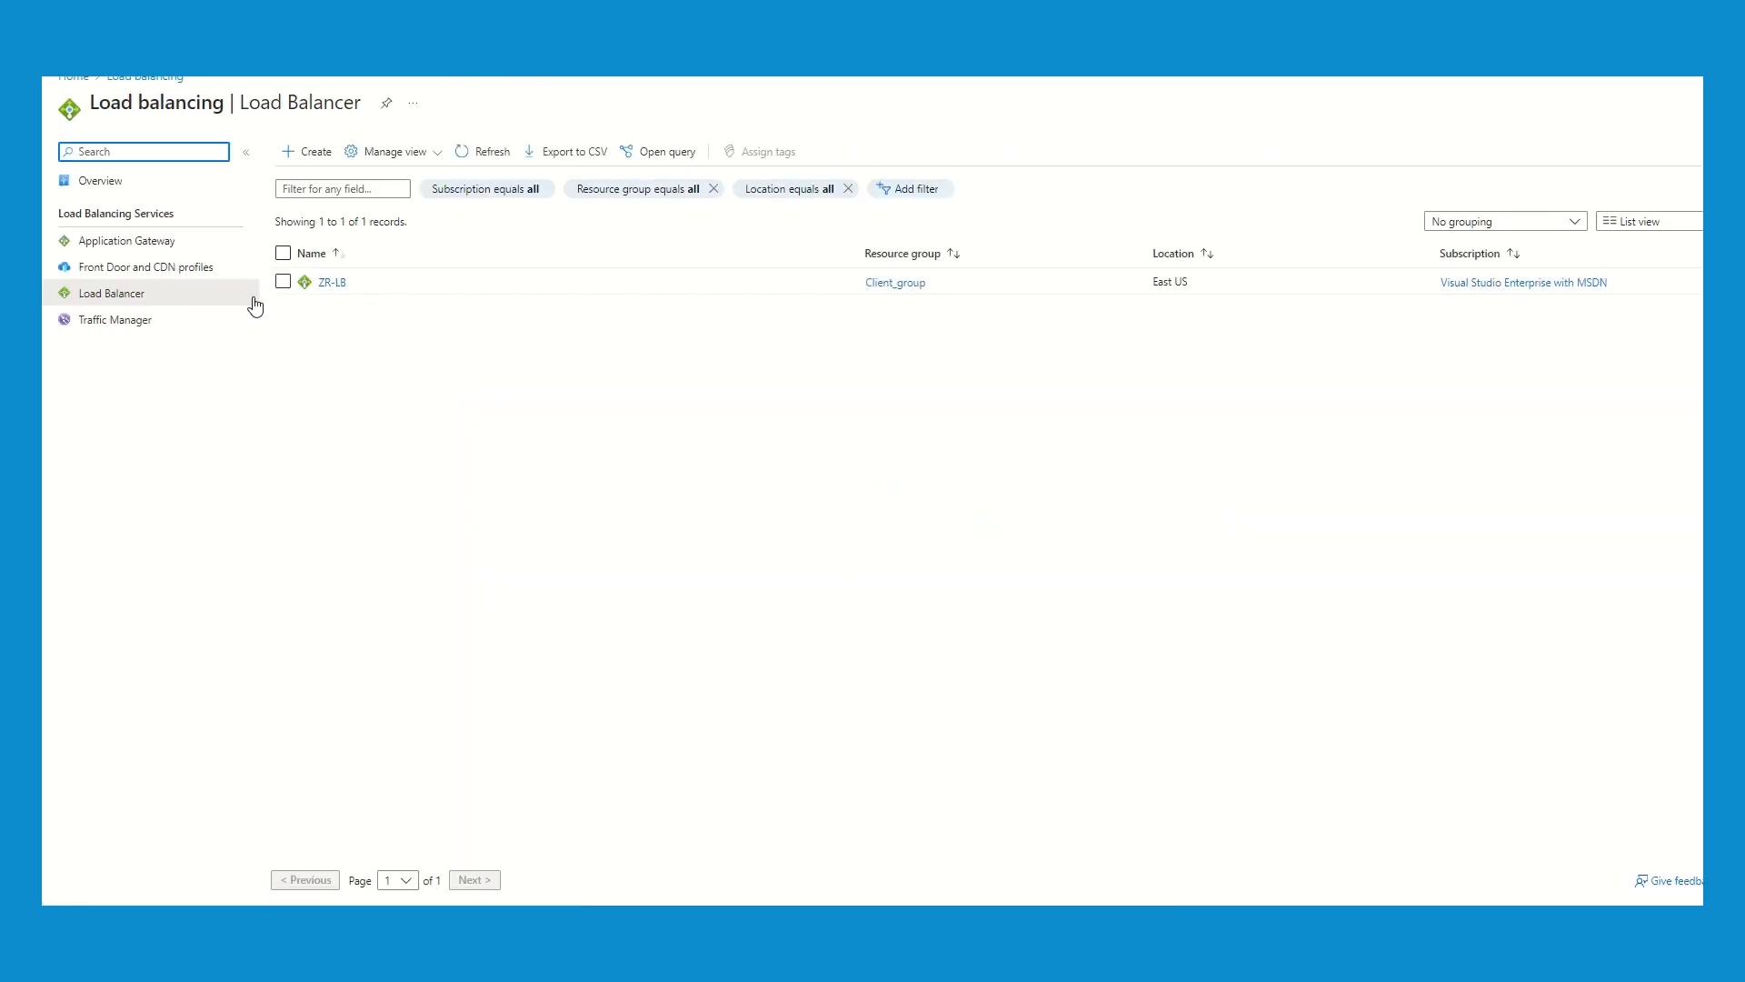
pyautogui.click(332, 283)
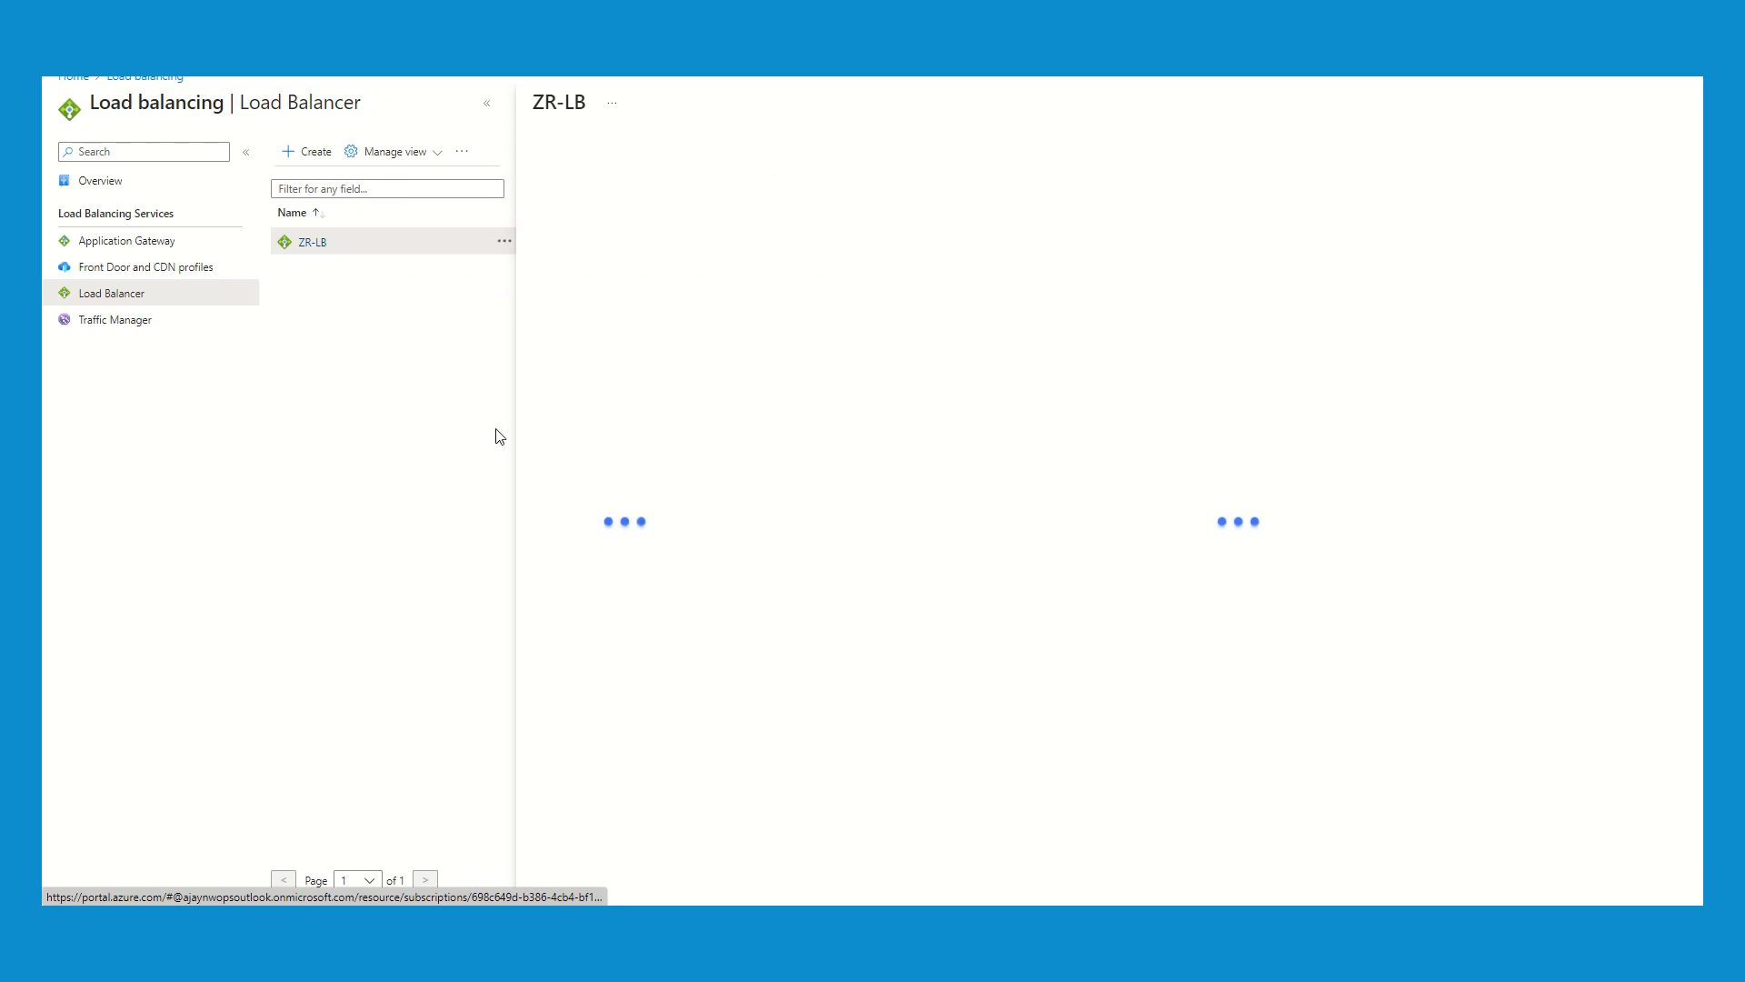
pyautogui.click(485, 105)
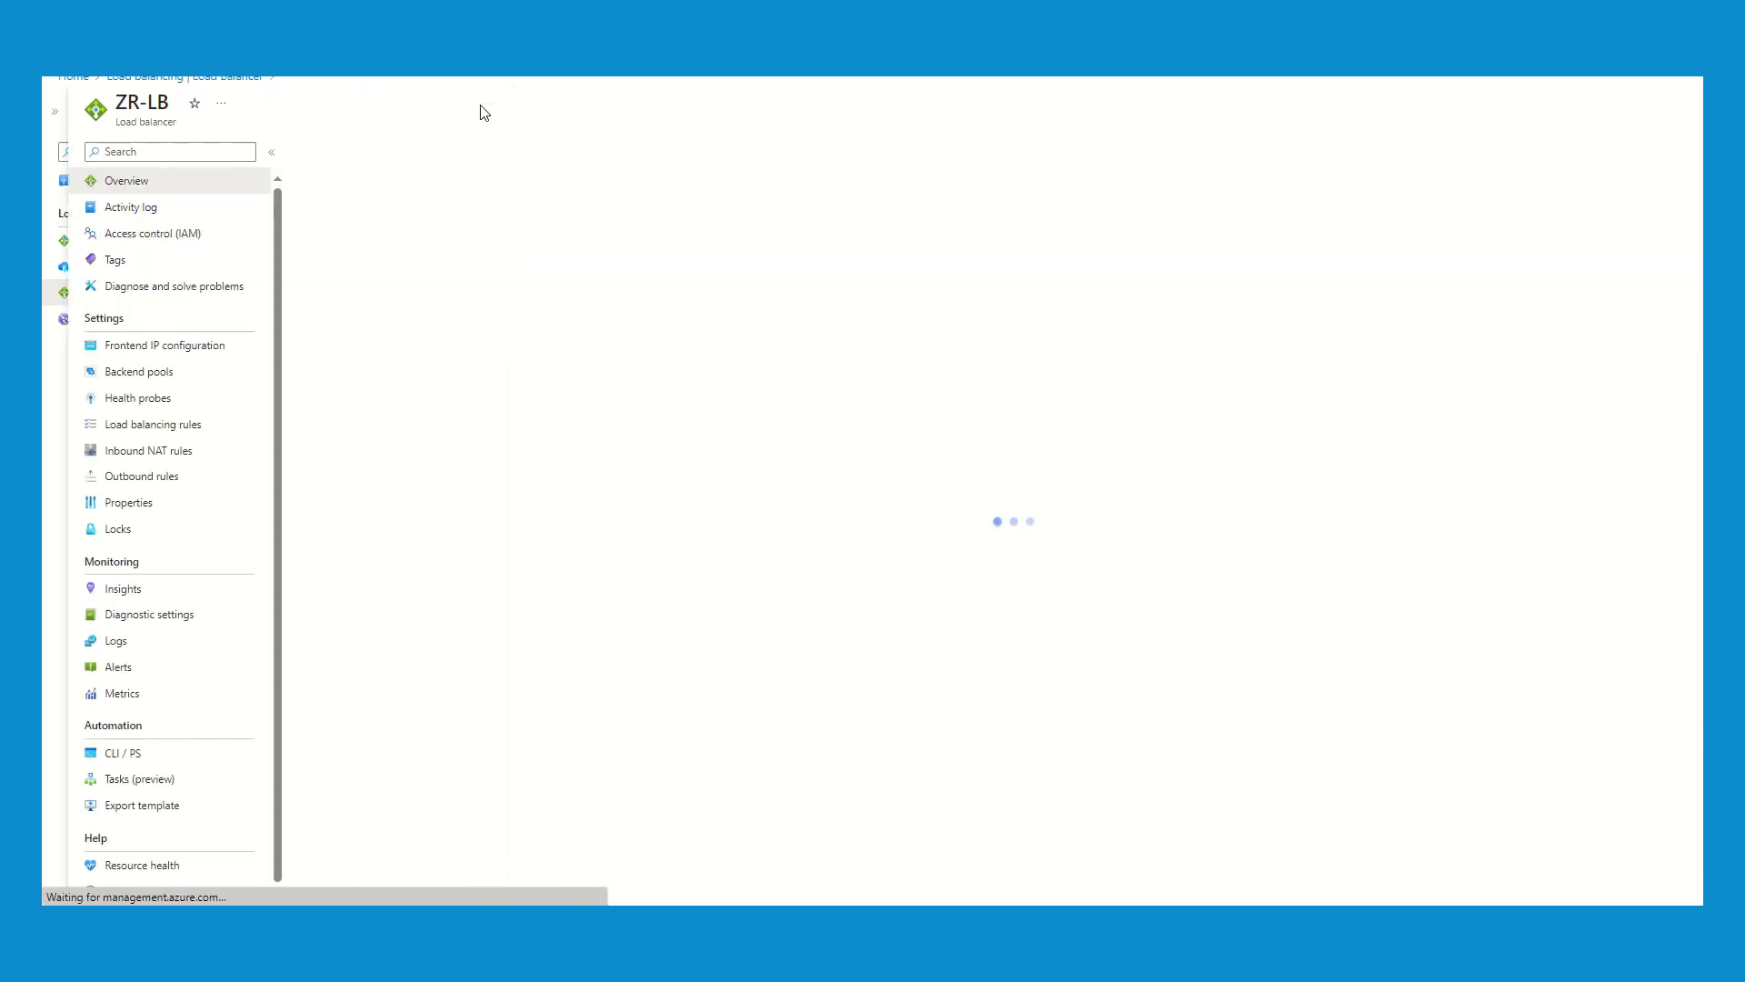
pyautogui.click(162, 426)
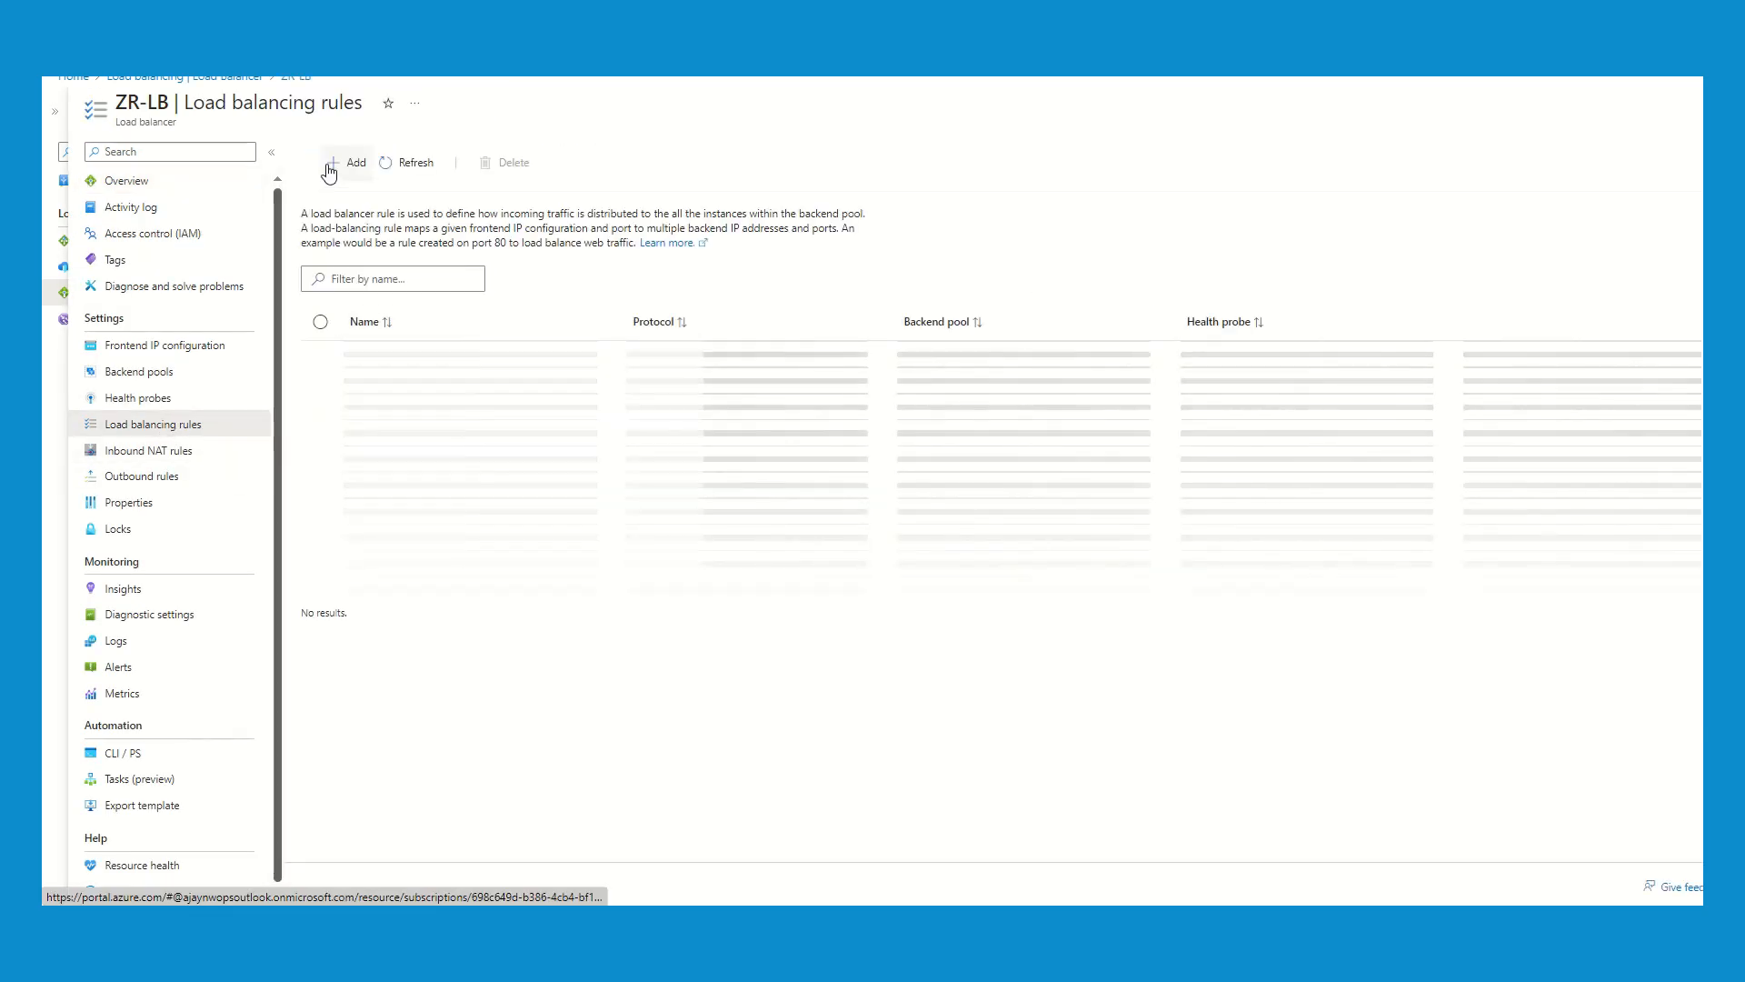
# - Define a load balancing rule named R1 with frontend ZR-PIP, backend pool POOL, port 80 and backend port 80
pyautogui.click(329, 166)
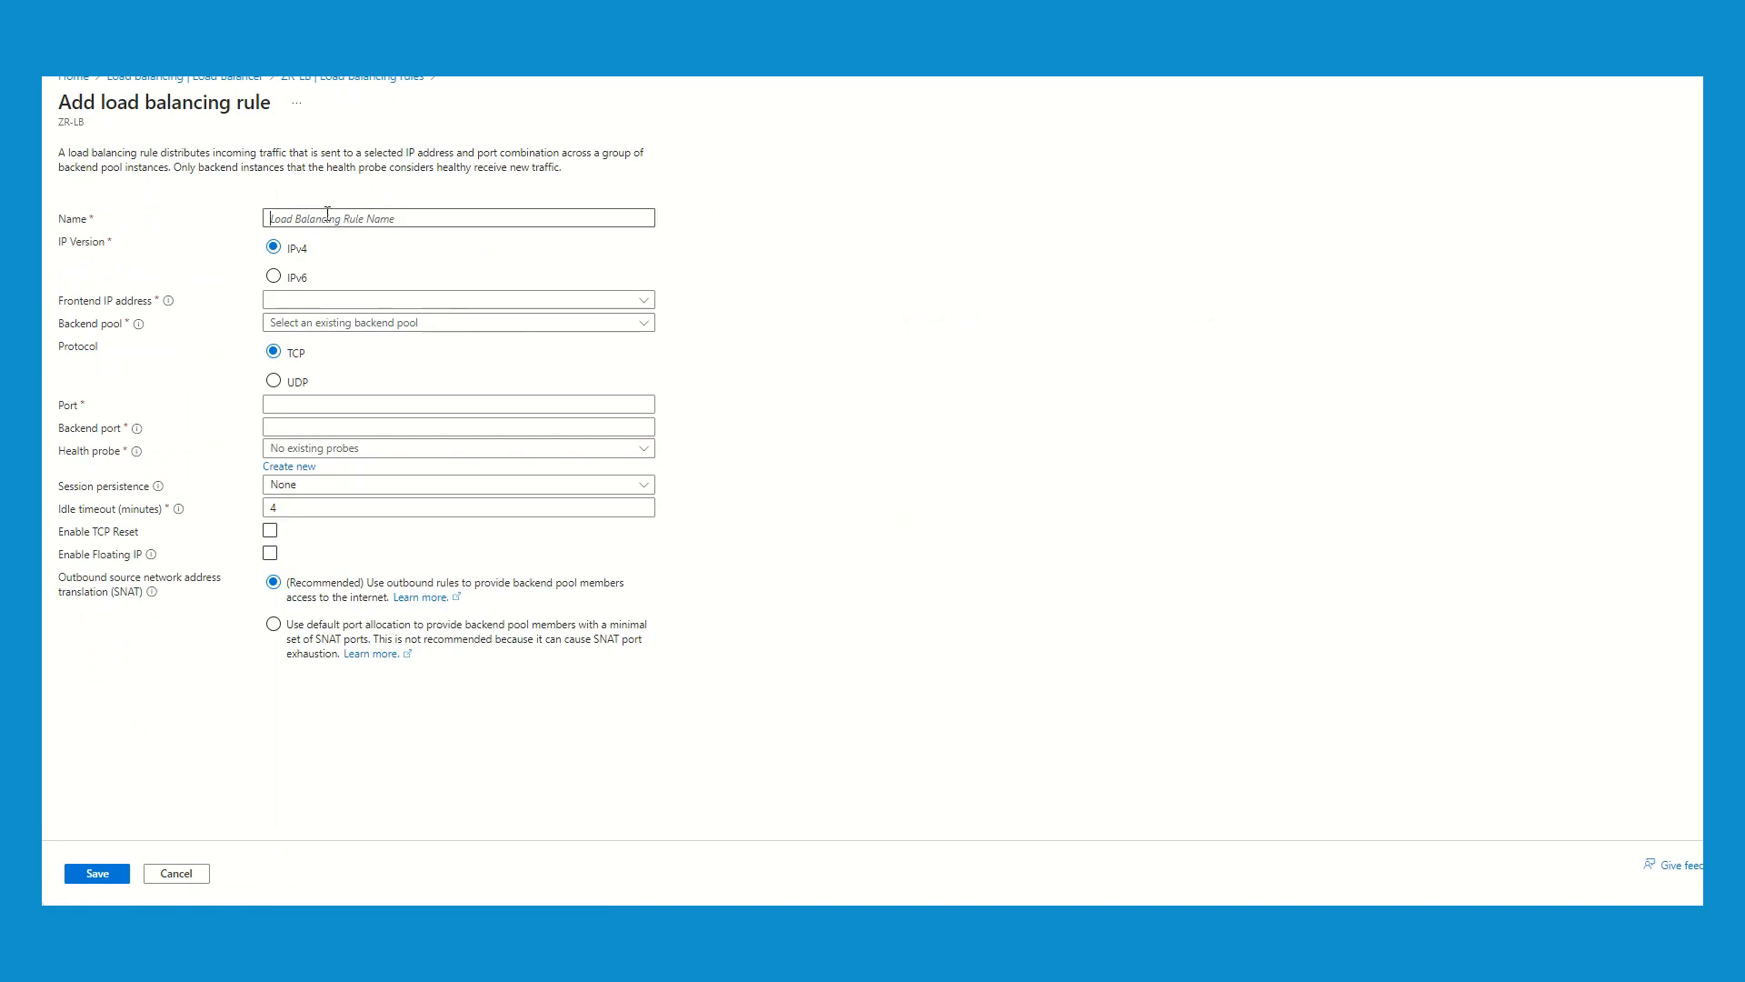
pyautogui.click(327, 216)
pyautogui.write('R1')
pyautogui.click(328, 302)
pyautogui.click(339, 327)
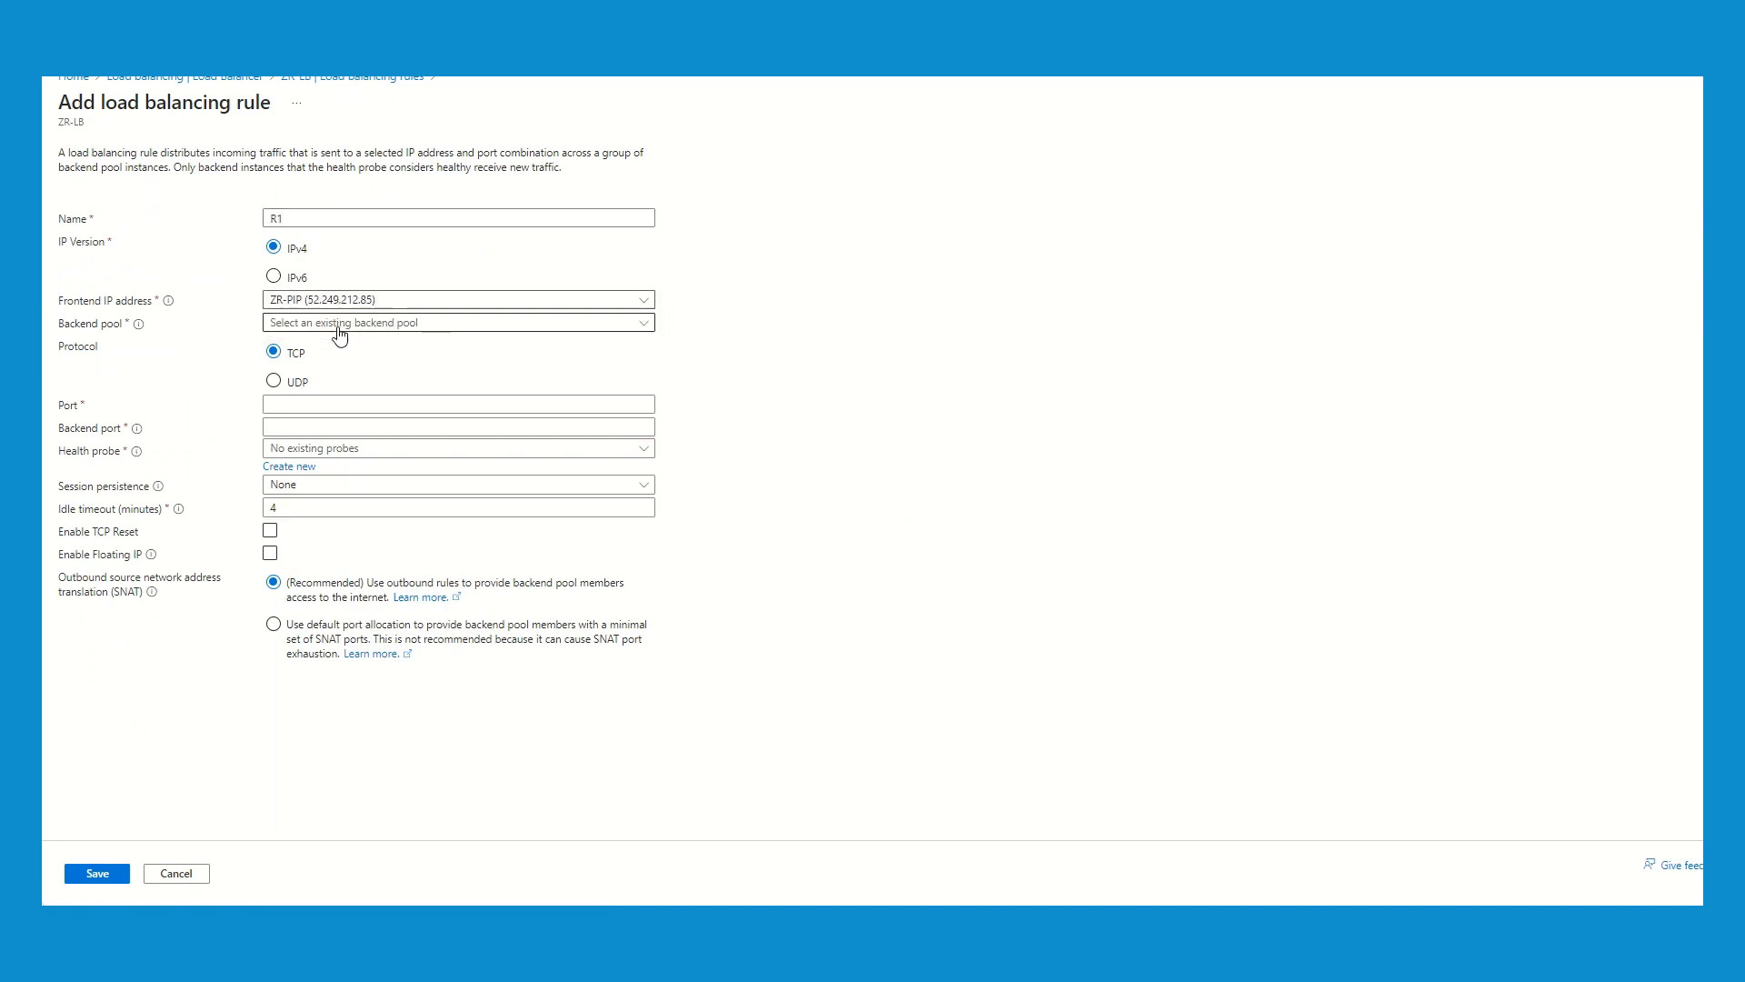
pyautogui.click(377, 328)
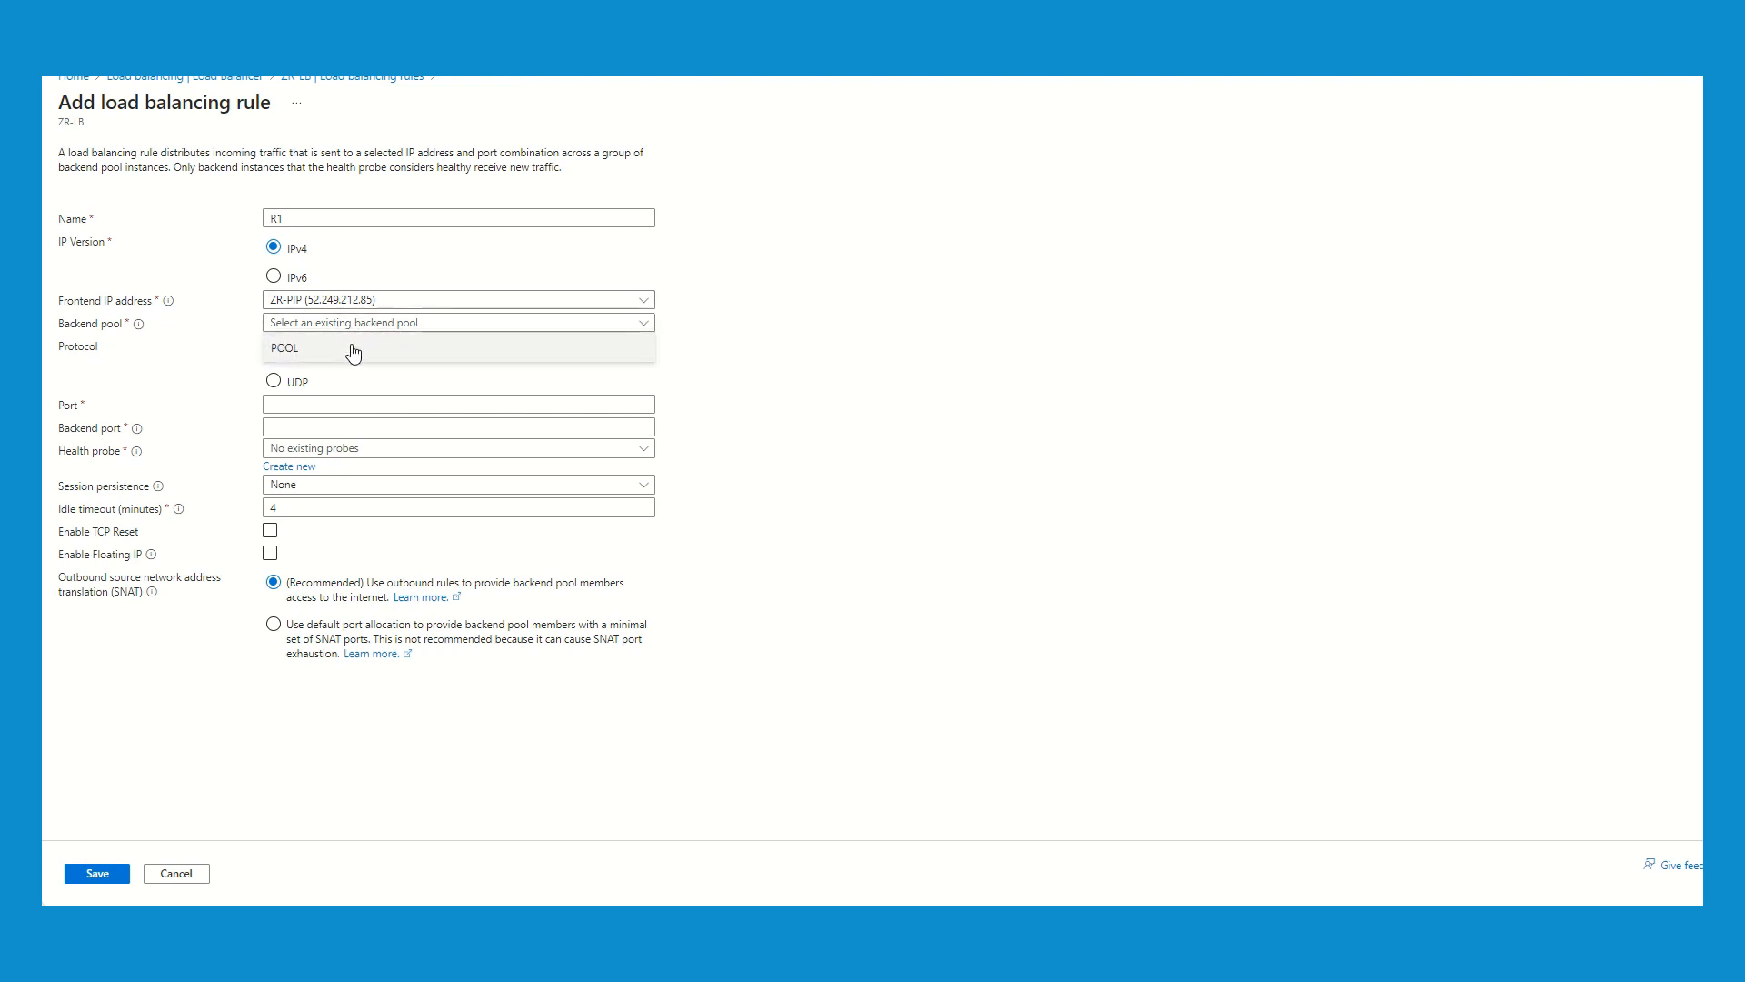
pyautogui.click(354, 349)
pyautogui.click(309, 405)
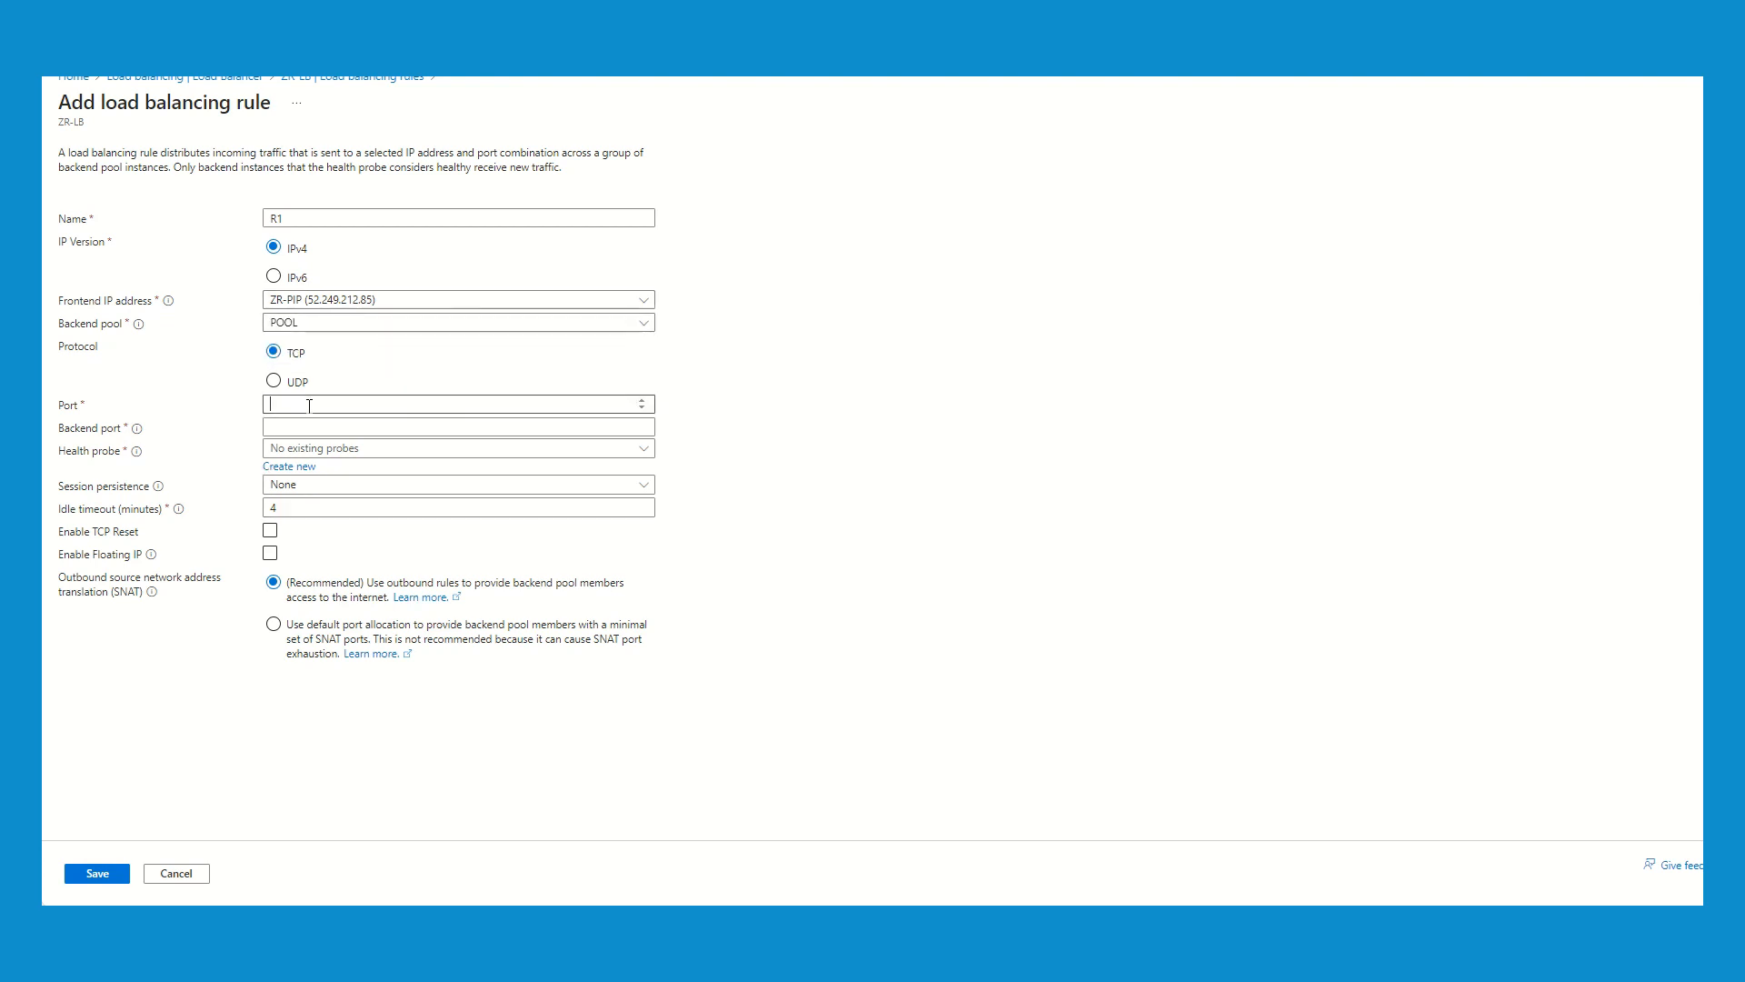
pyautogui.write('80')
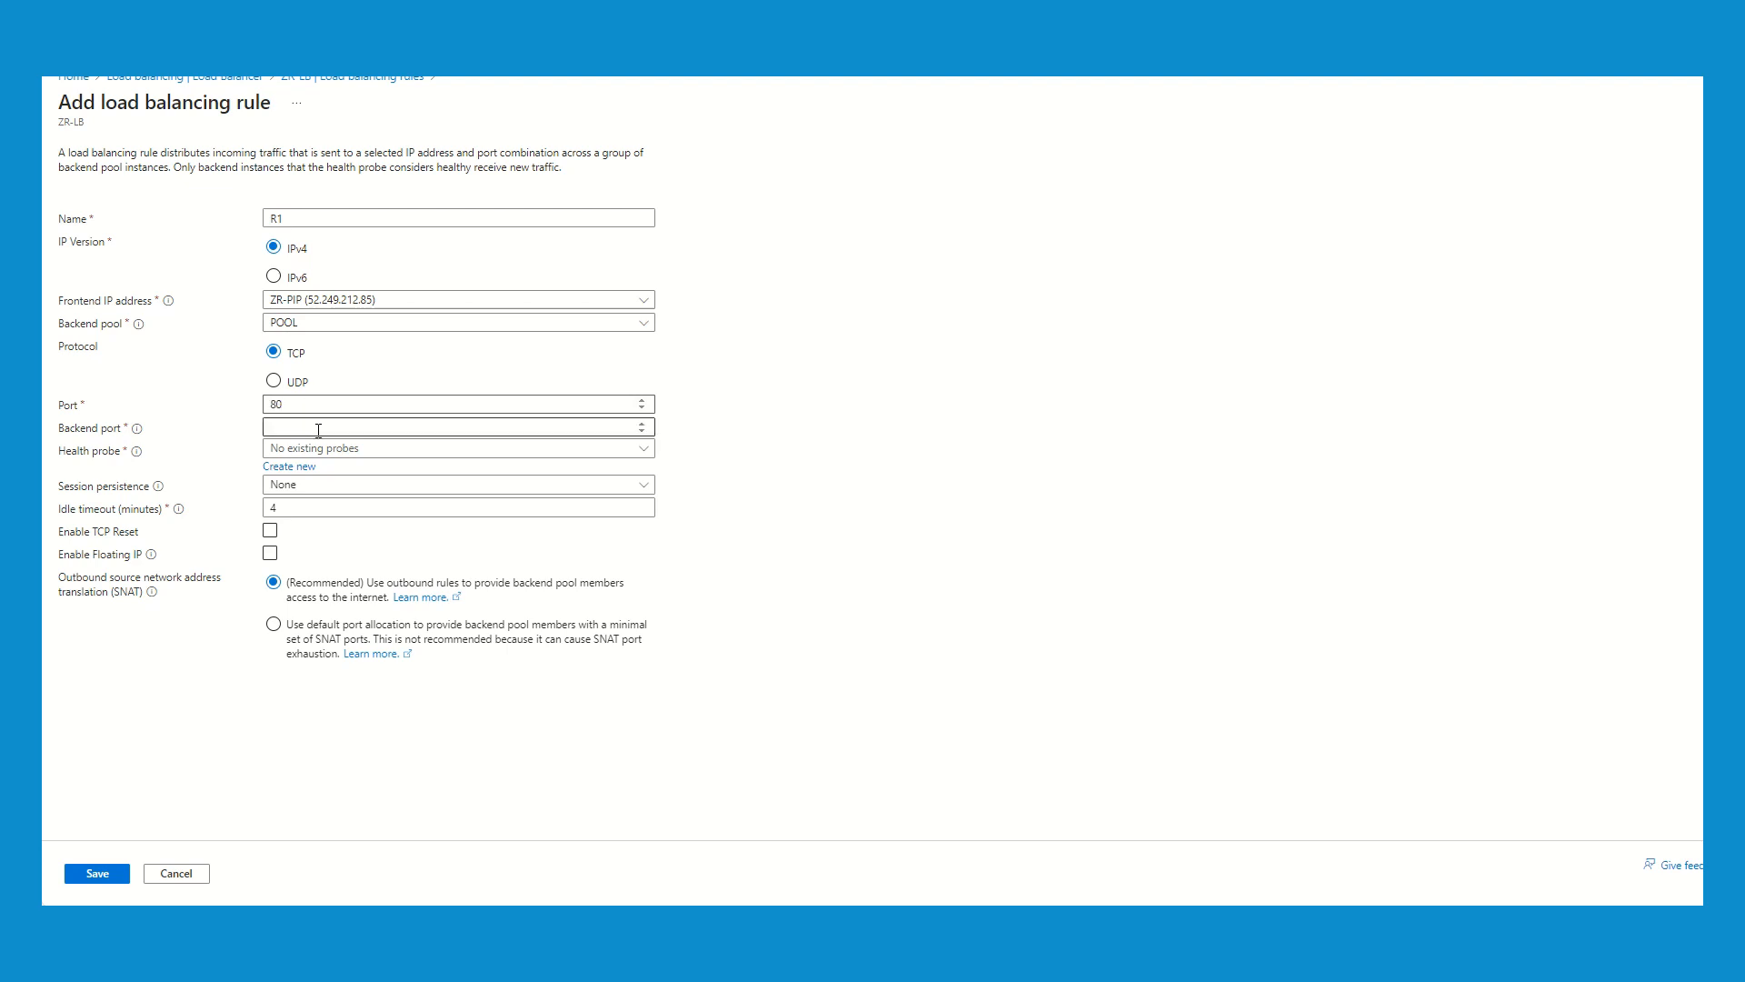
pyautogui.click(318, 430)
pyautogui.write('80')
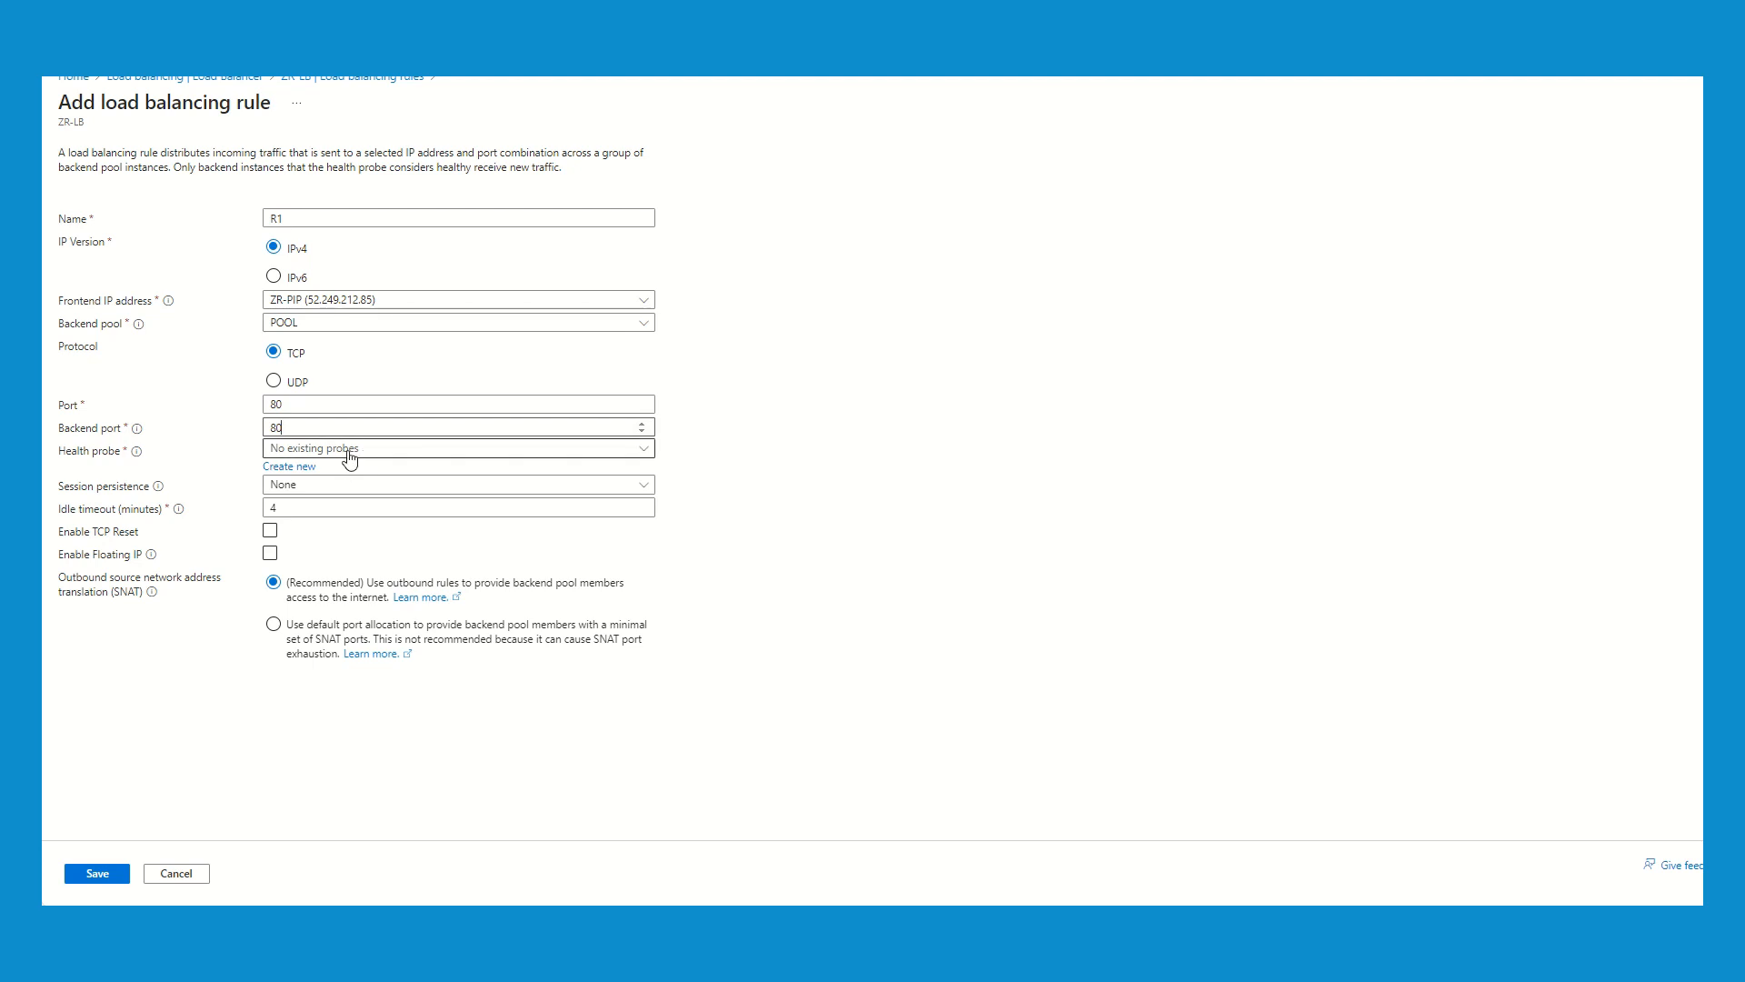
# - Create a health probe named TCP using TCP on port 80 for the rule, and save the rule
pyautogui.click(292, 468)
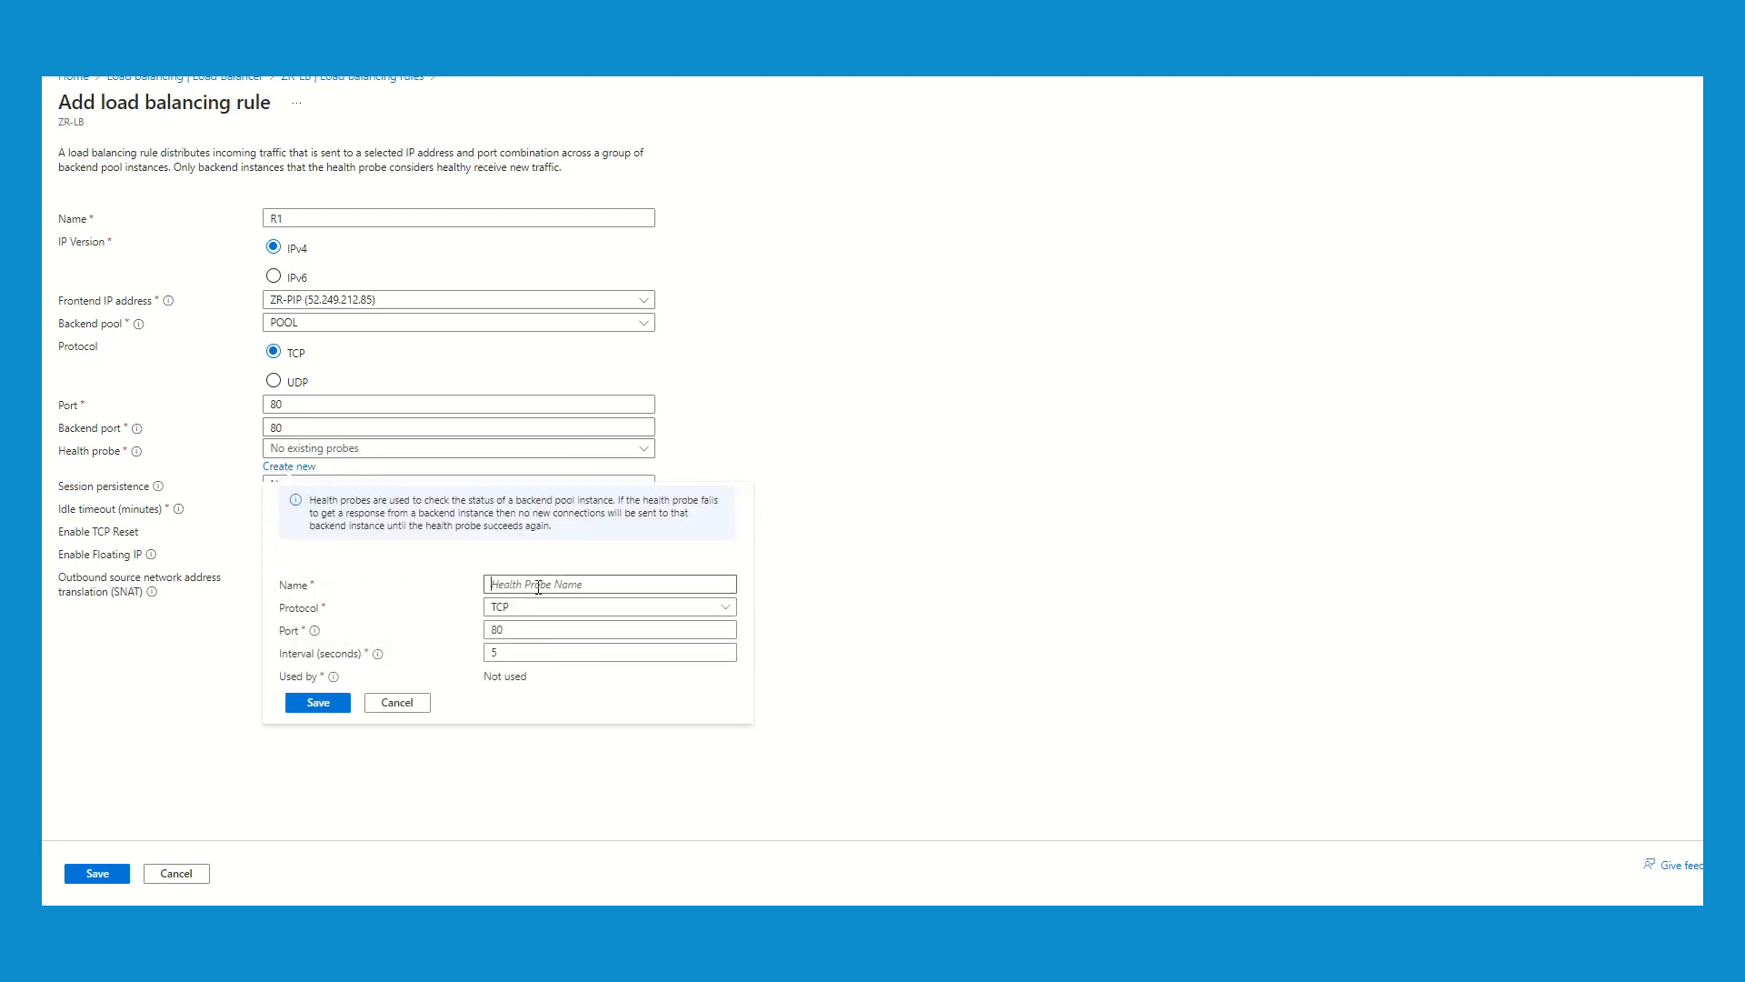
pyautogui.write('TCP')
pyautogui.click(318, 703)
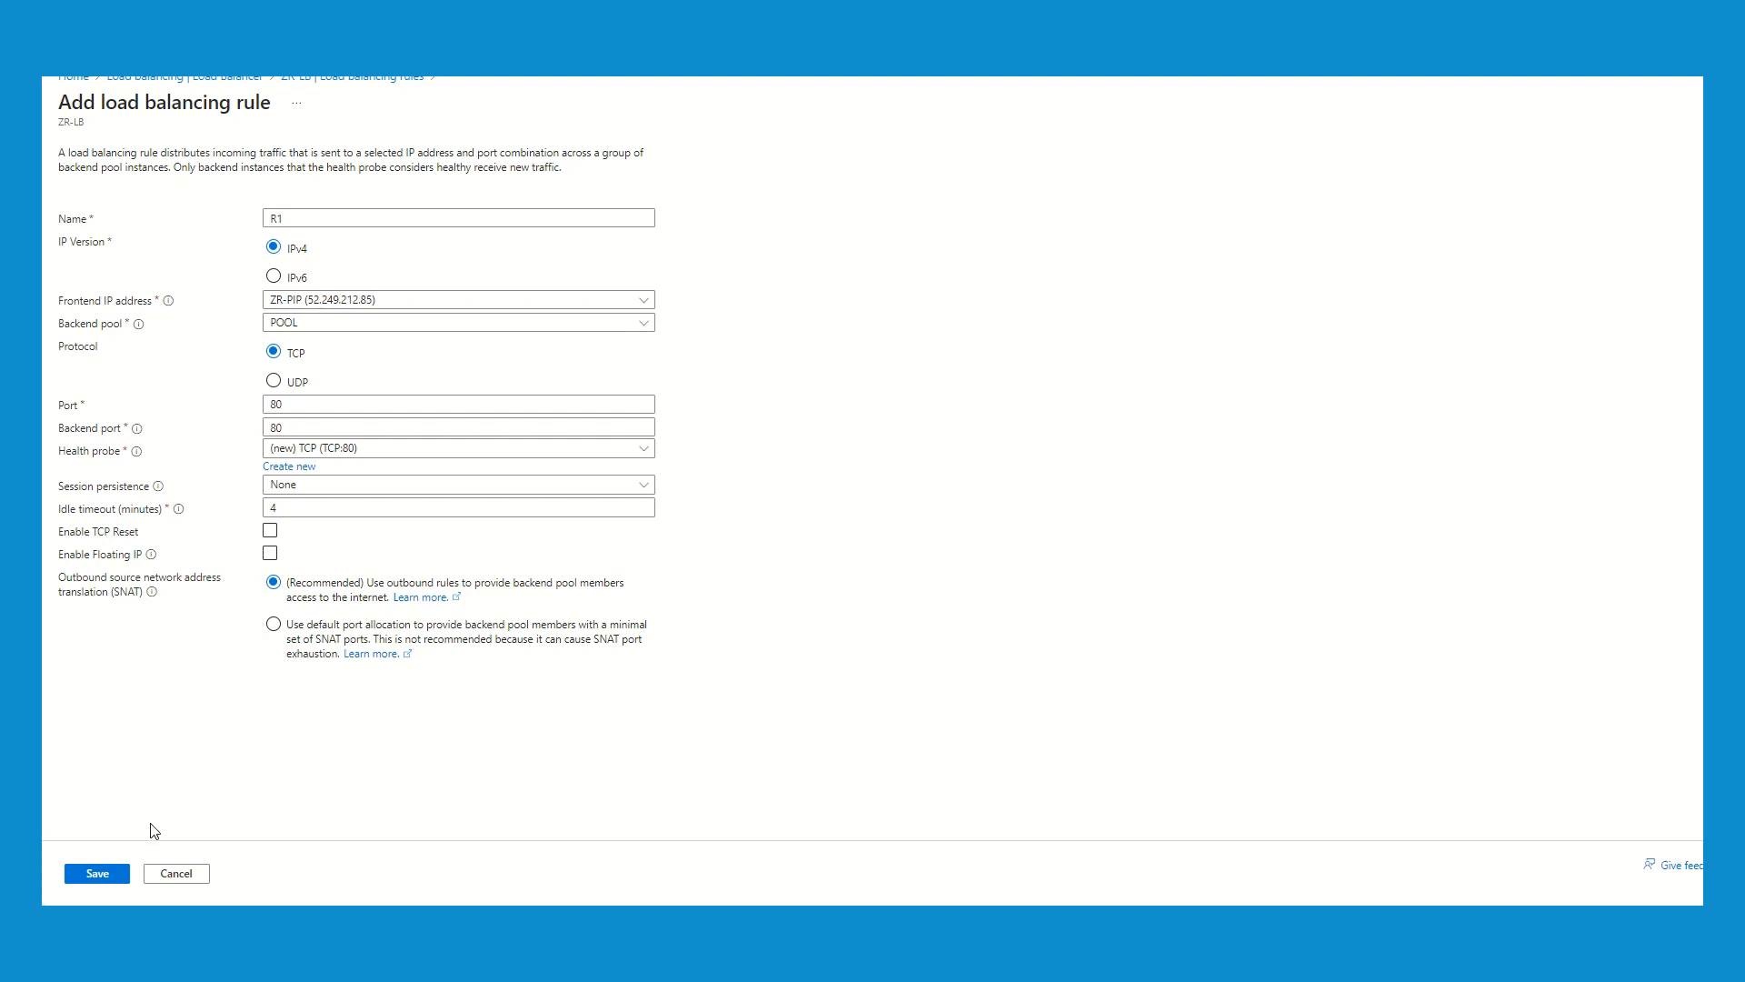
pyautogui.click(98, 874)
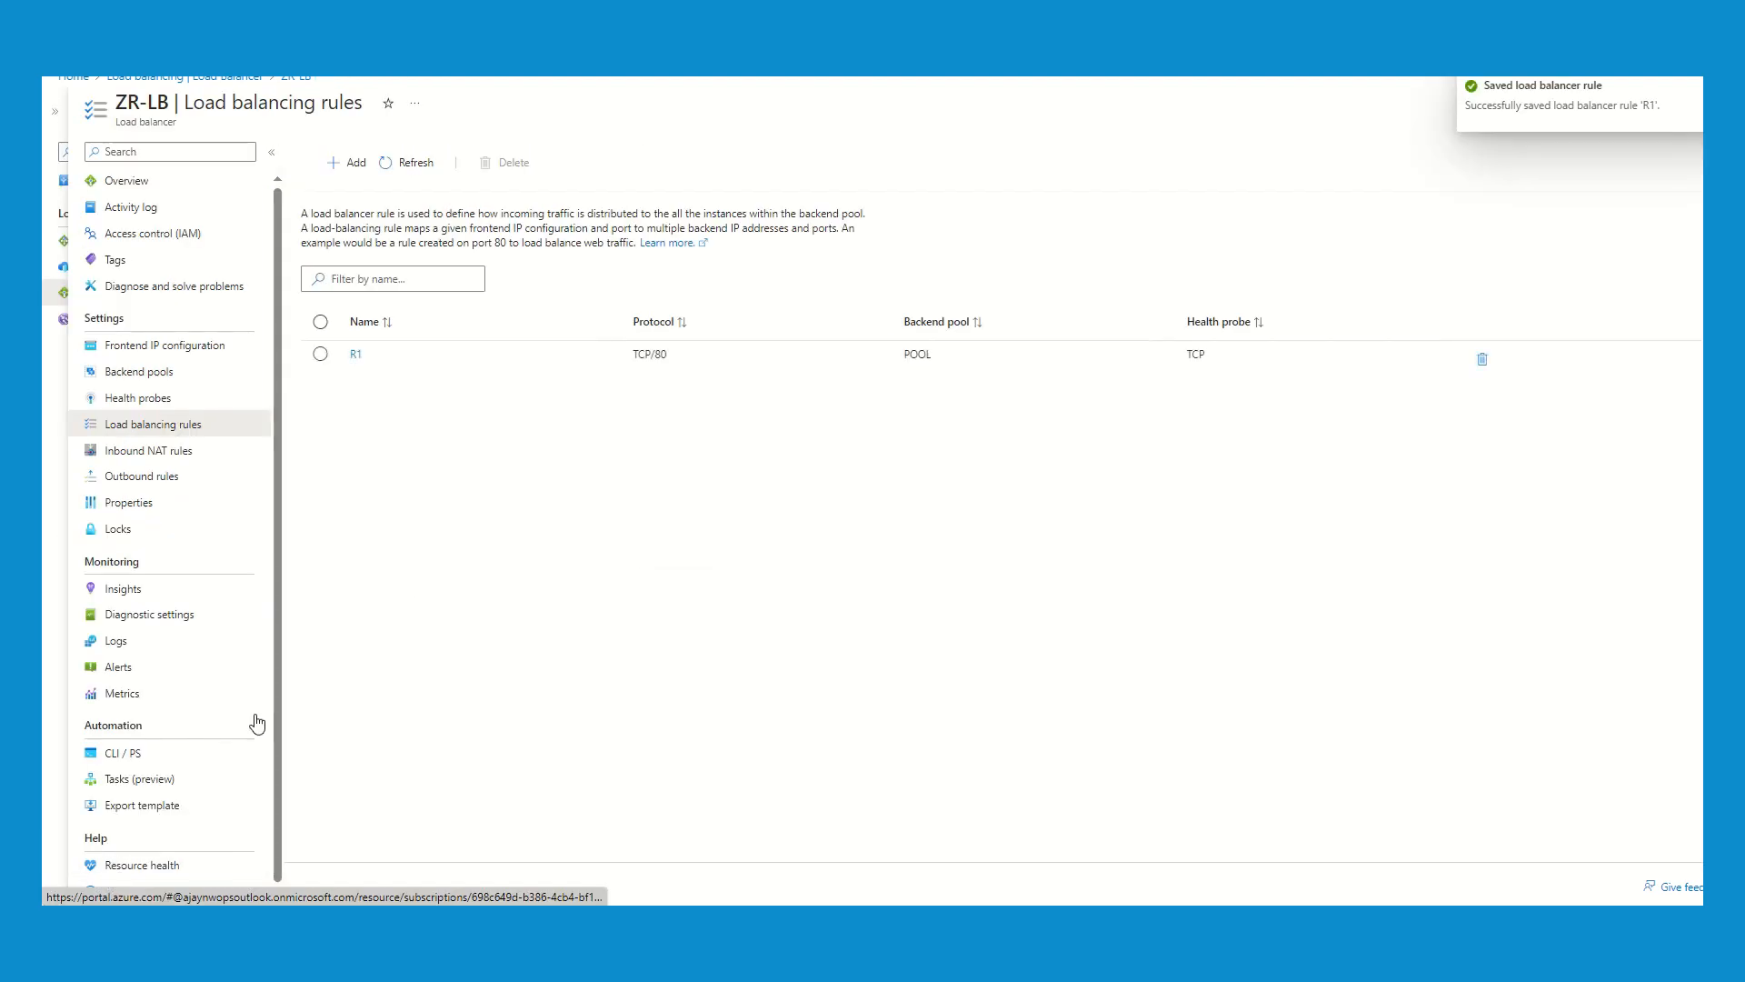
# - Look up ZR-LB's frontend IP address and repeatedly reload the web page at 52.249.212.85 in the browser to test load balancing
pyautogui.click(179, 355)
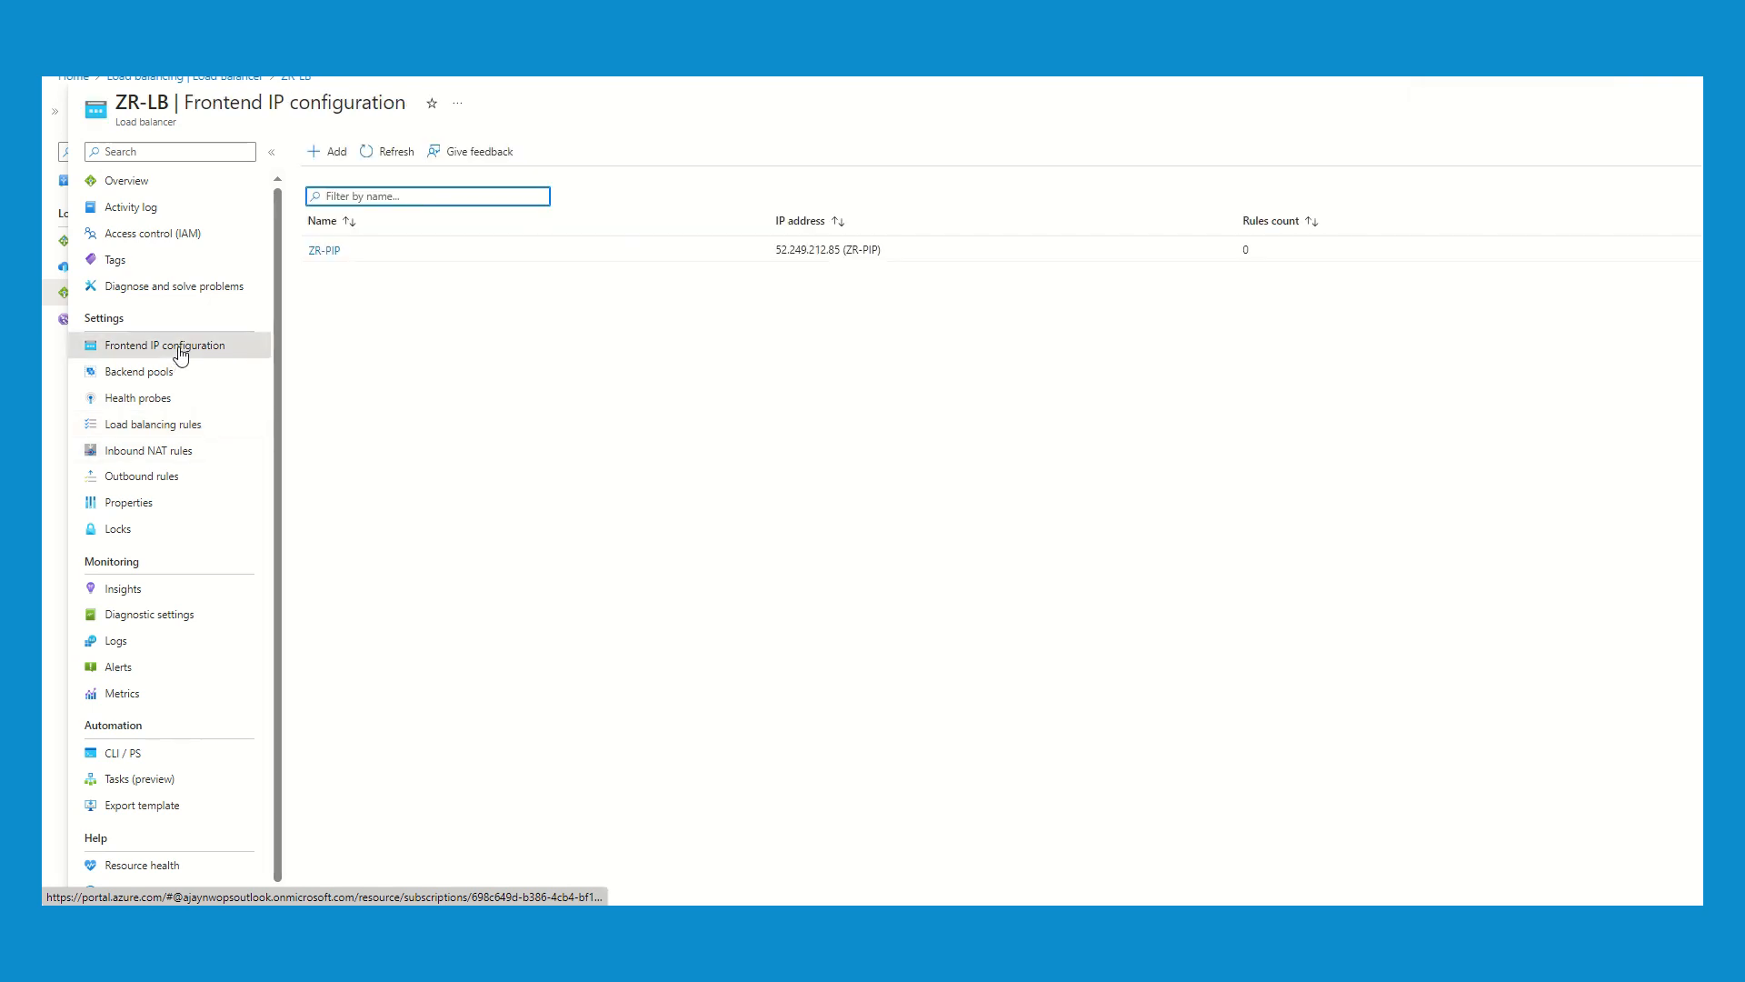
pyautogui.moveTo(777, 249); pyautogui.dragTo(842, 250)
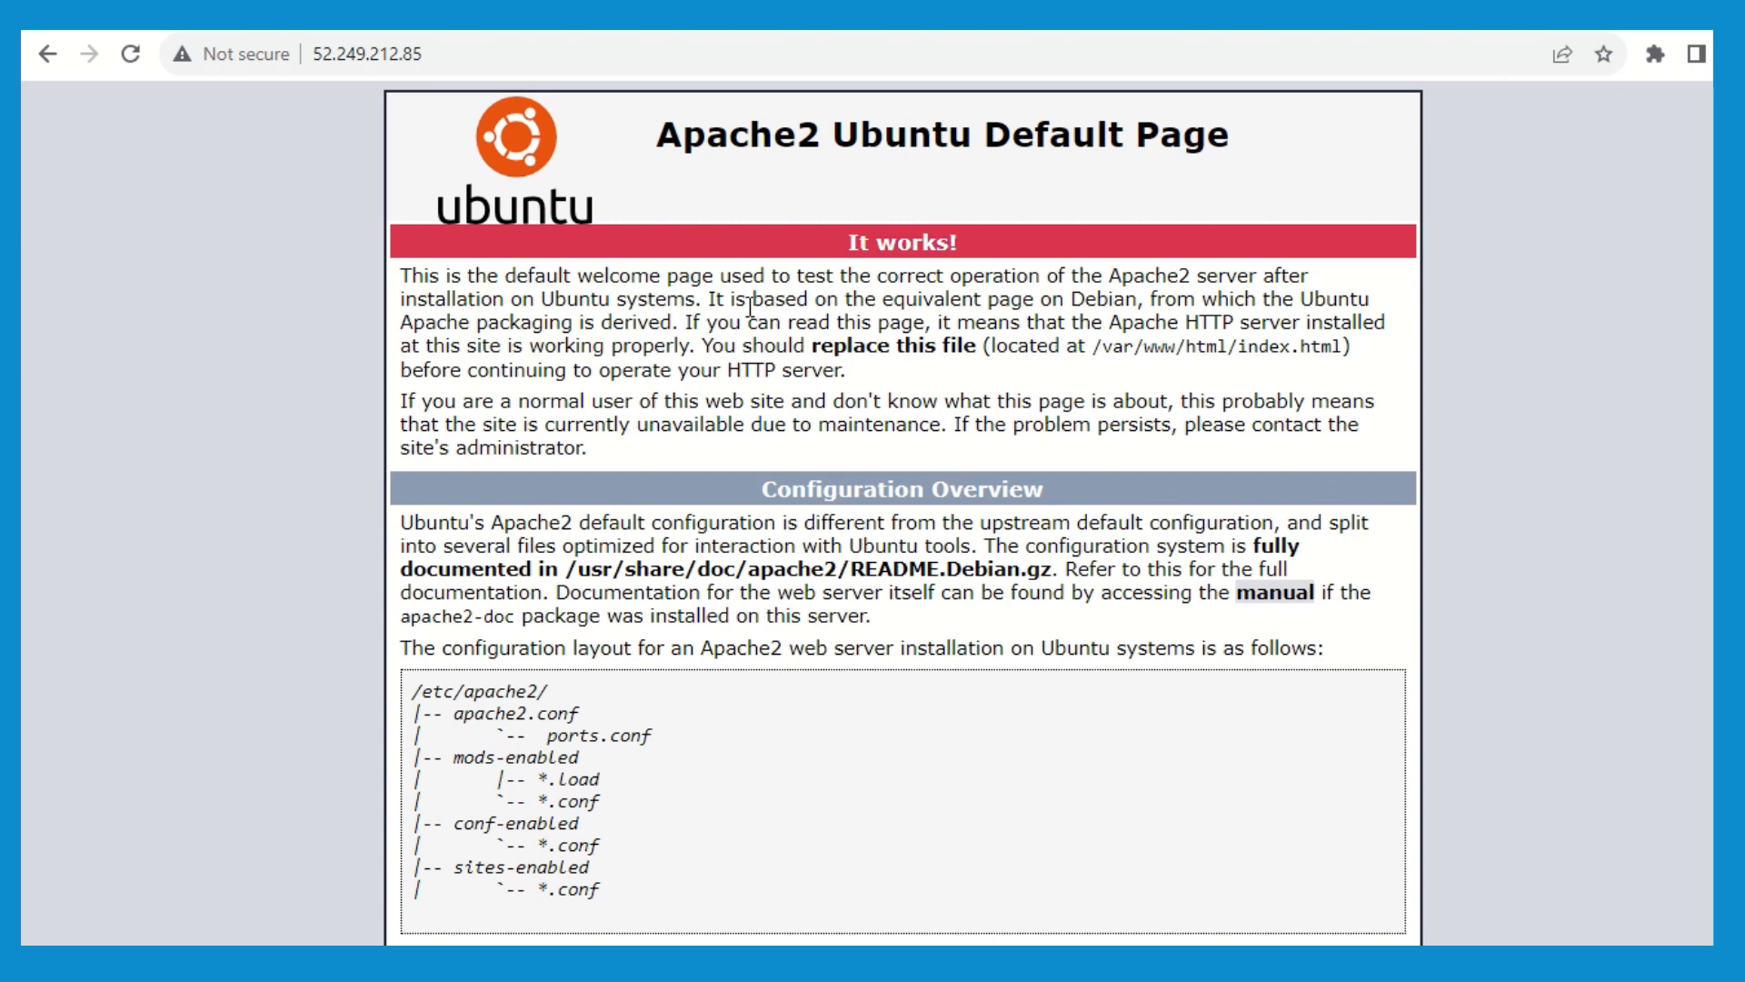
pyautogui.click(129, 57)
pyautogui.click(127, 56)
pyautogui.click(130, 56)
pyautogui.click(130, 59)
pyautogui.click(130, 56)
pyautogui.click(130, 57)
pyautogui.click(130, 57)
pyautogui.click(130, 58)
pyautogui.click(130, 57)
pyautogui.click(130, 58)
pyautogui.click(130, 57)
pyautogui.click(130, 57)
pyautogui.click(130, 58)
# - Check the page's red banner for the name of the virtual machine that answered the request
pyautogui.moveTo(961, 246); pyautogui.dragTo(860, 241)
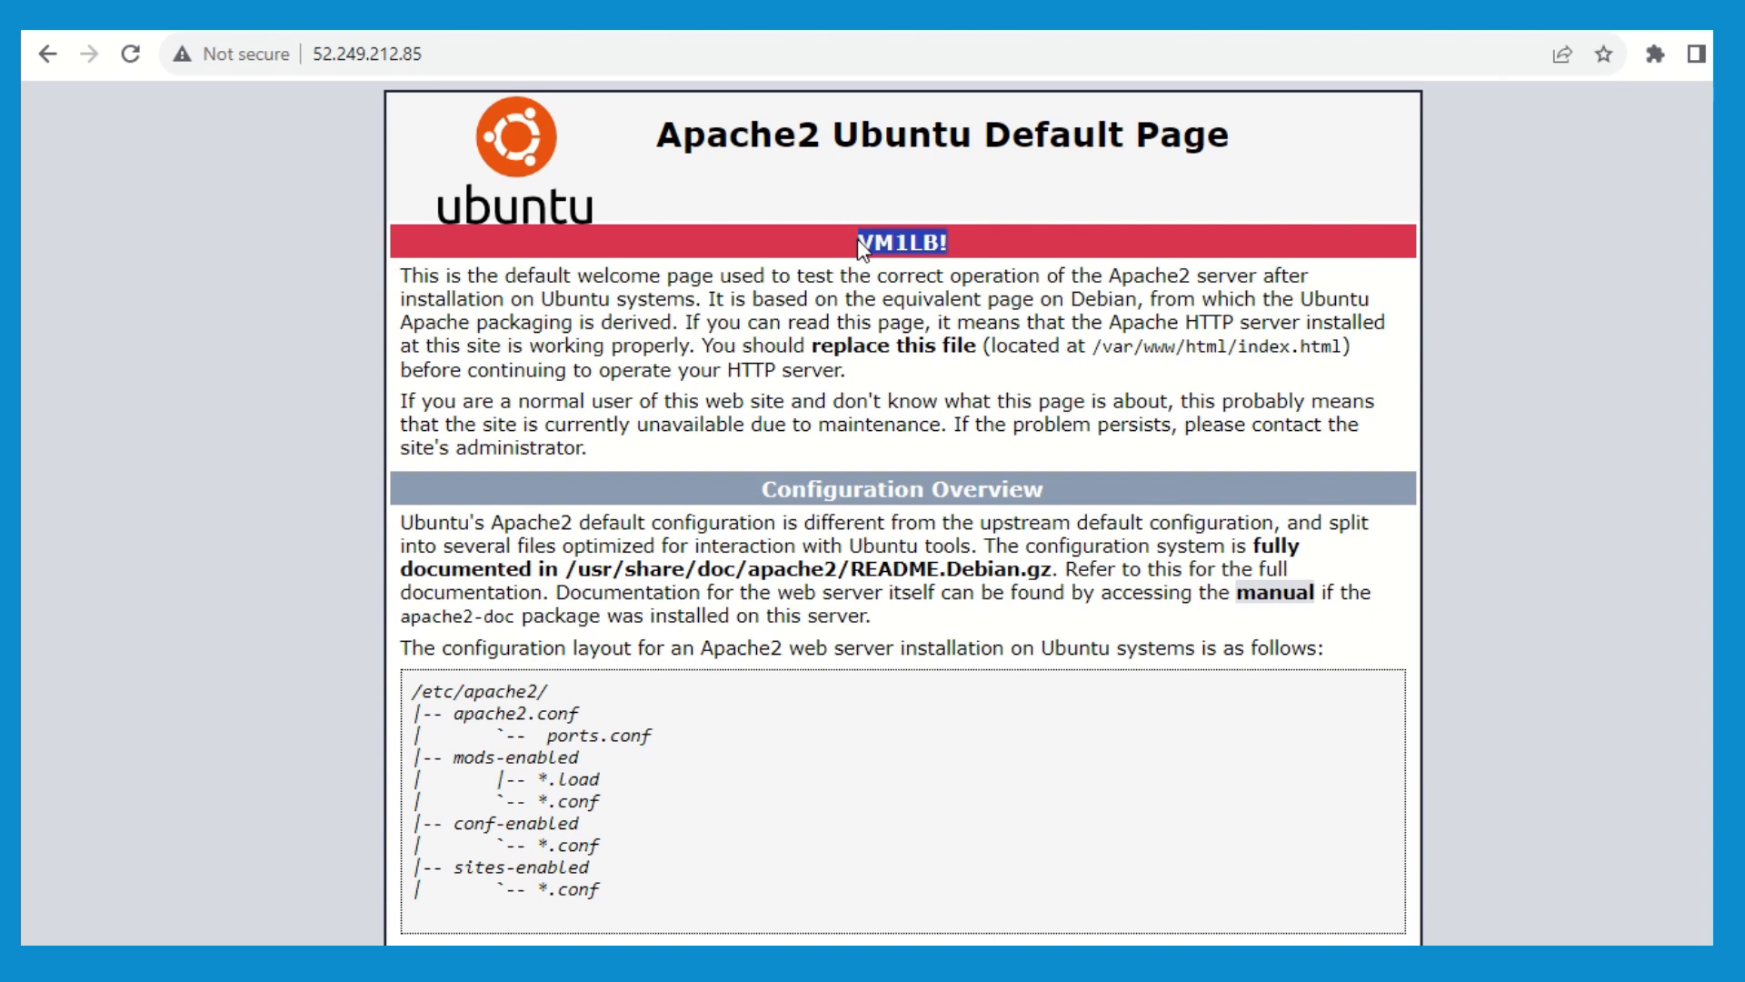
pyautogui.click(971, 241)
pyautogui.moveTo(972, 243); pyautogui.dragTo(861, 242)
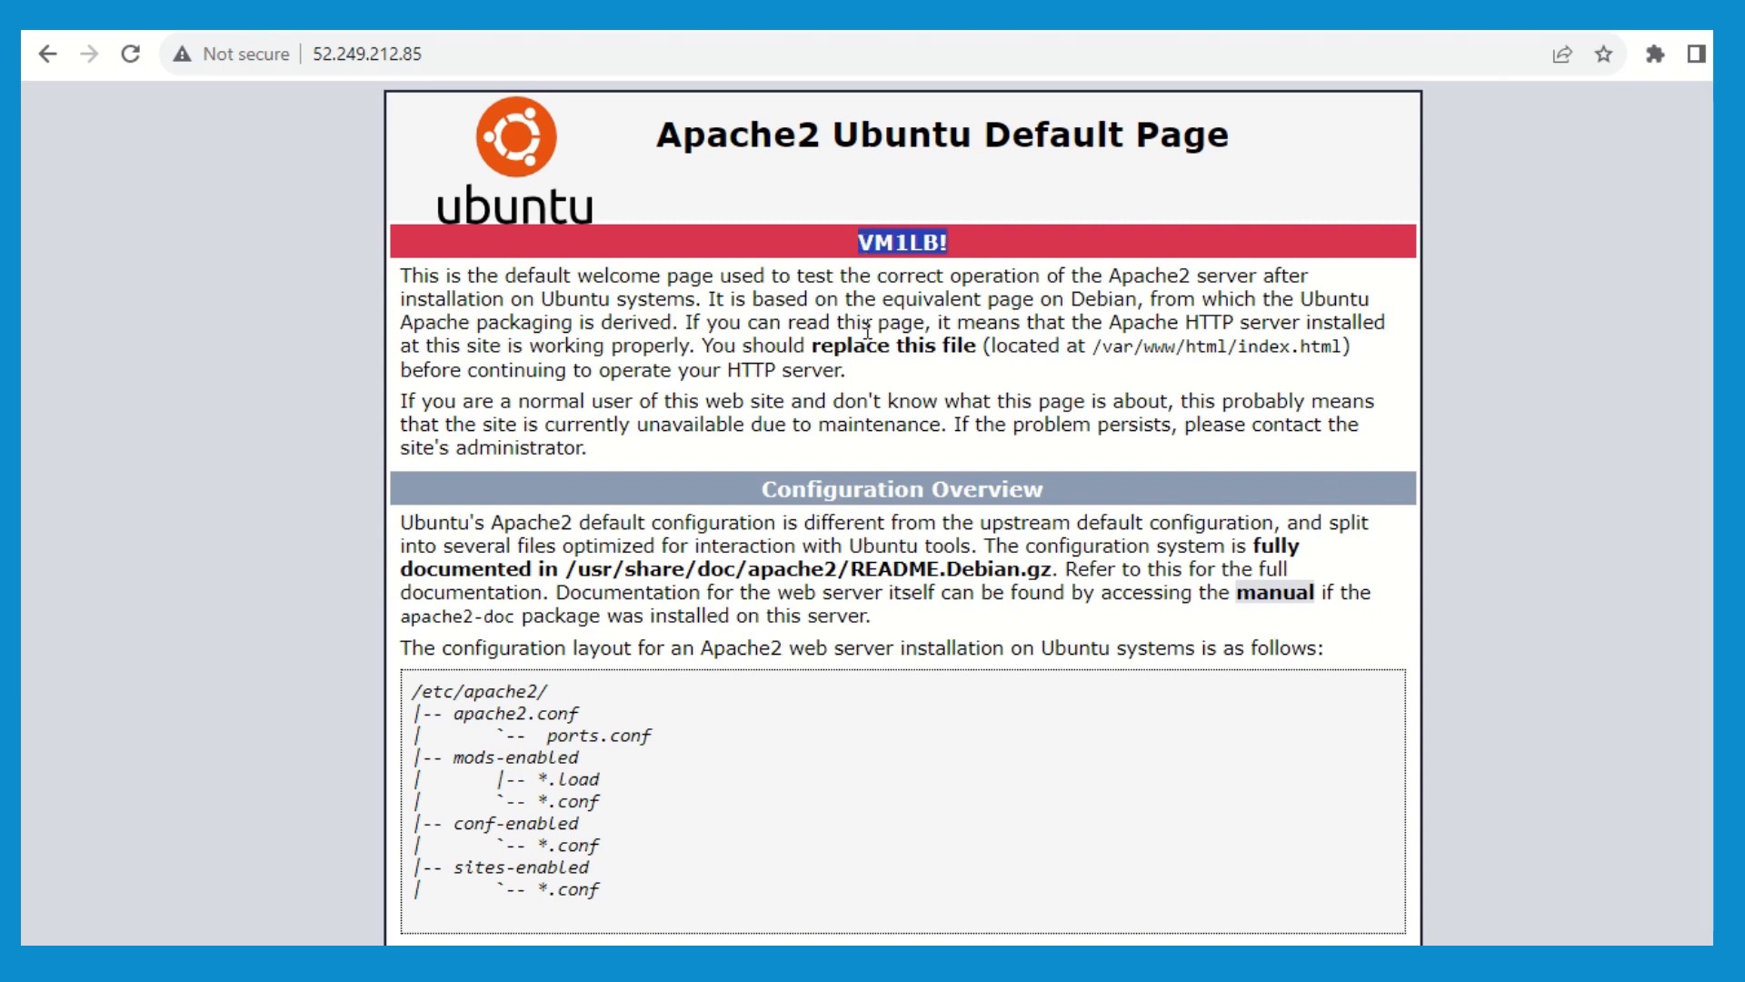